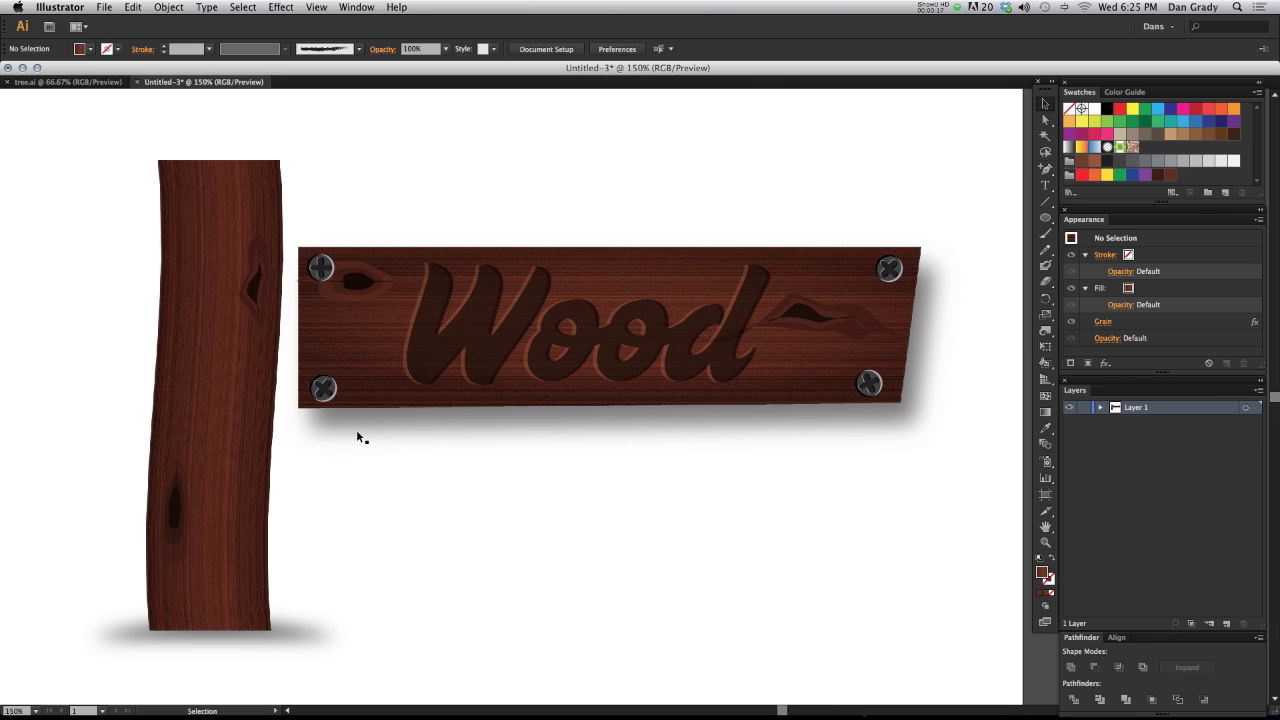
Examine the finished wooden sign, its carved lettering, knots, screws and the post at several magnifications
left_click_drag(371, 377, 349, 384)
key("super+minus")
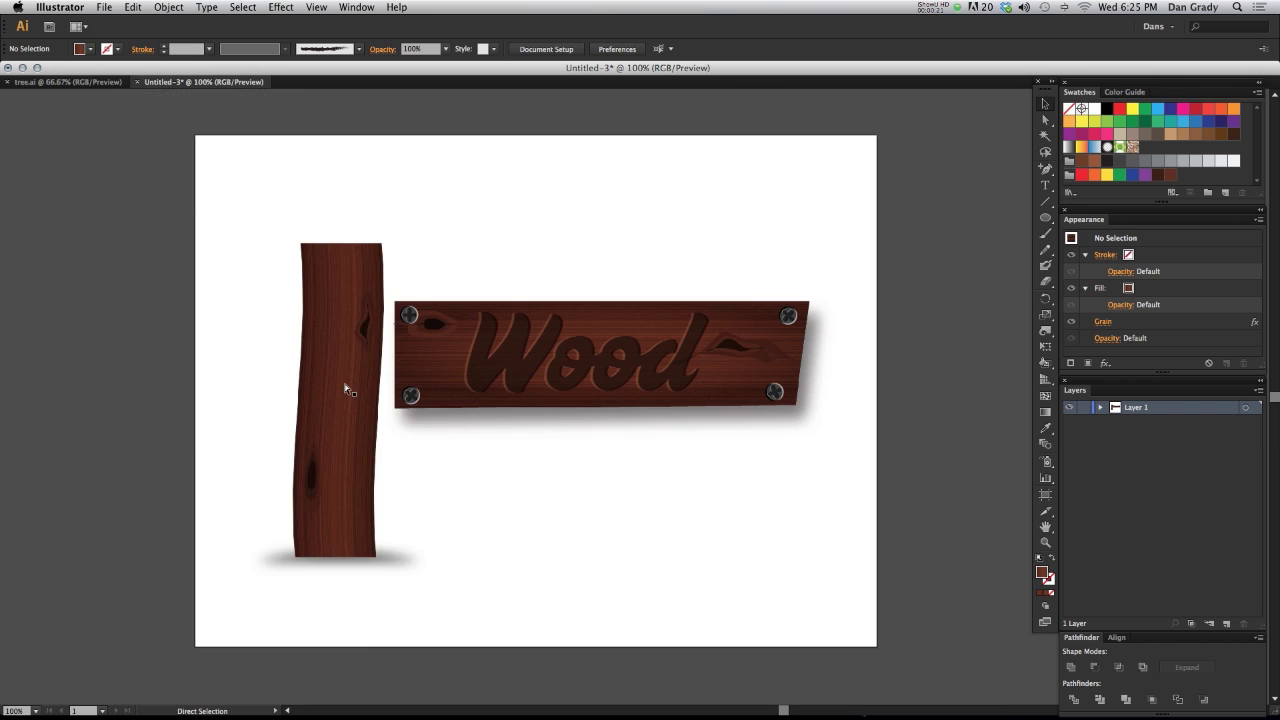
key("super+plus")
key("super+plus")
key("super+plus")
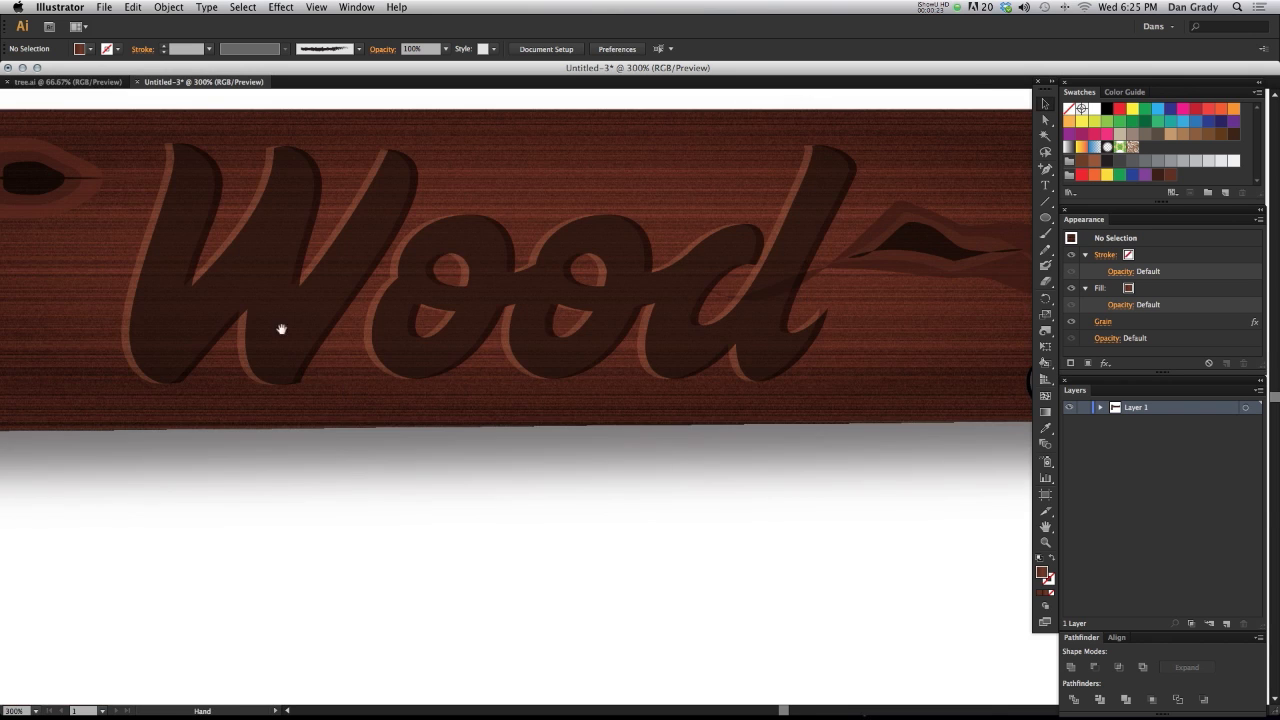
left_click_drag(502, 370, 694, 440)
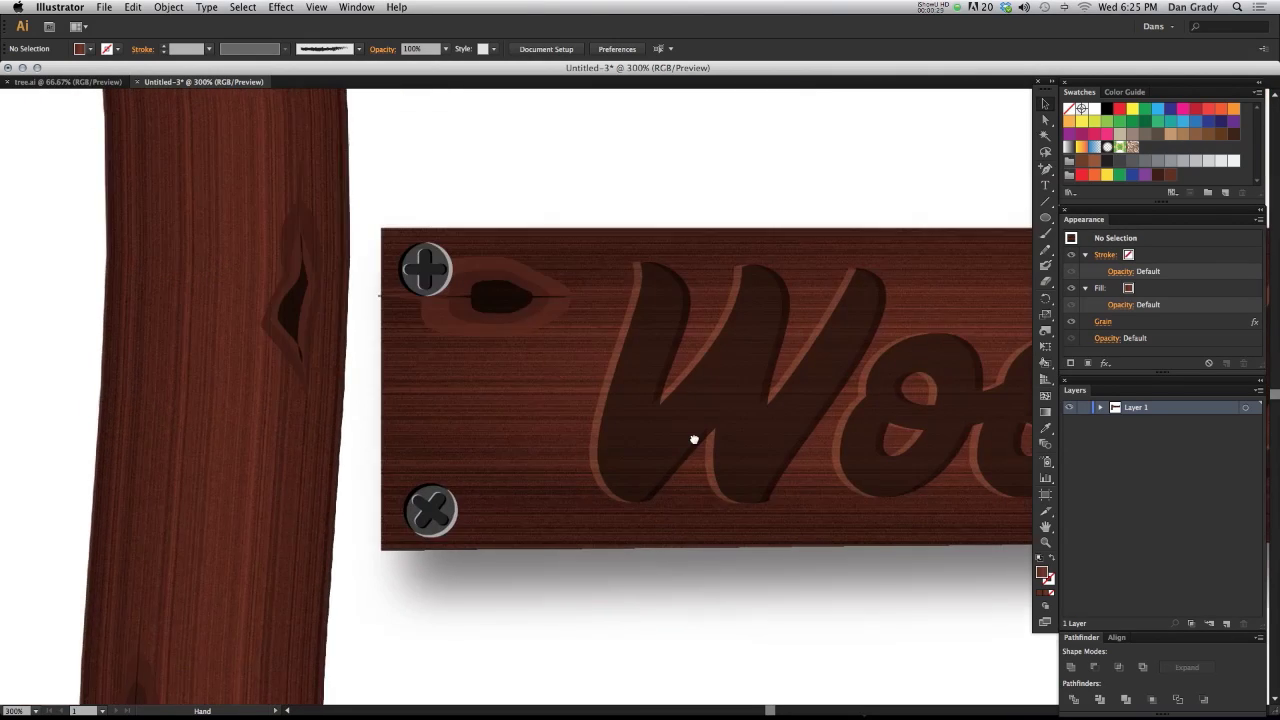
key("super+minus")
left_click_drag(422, 438, 238, 482)
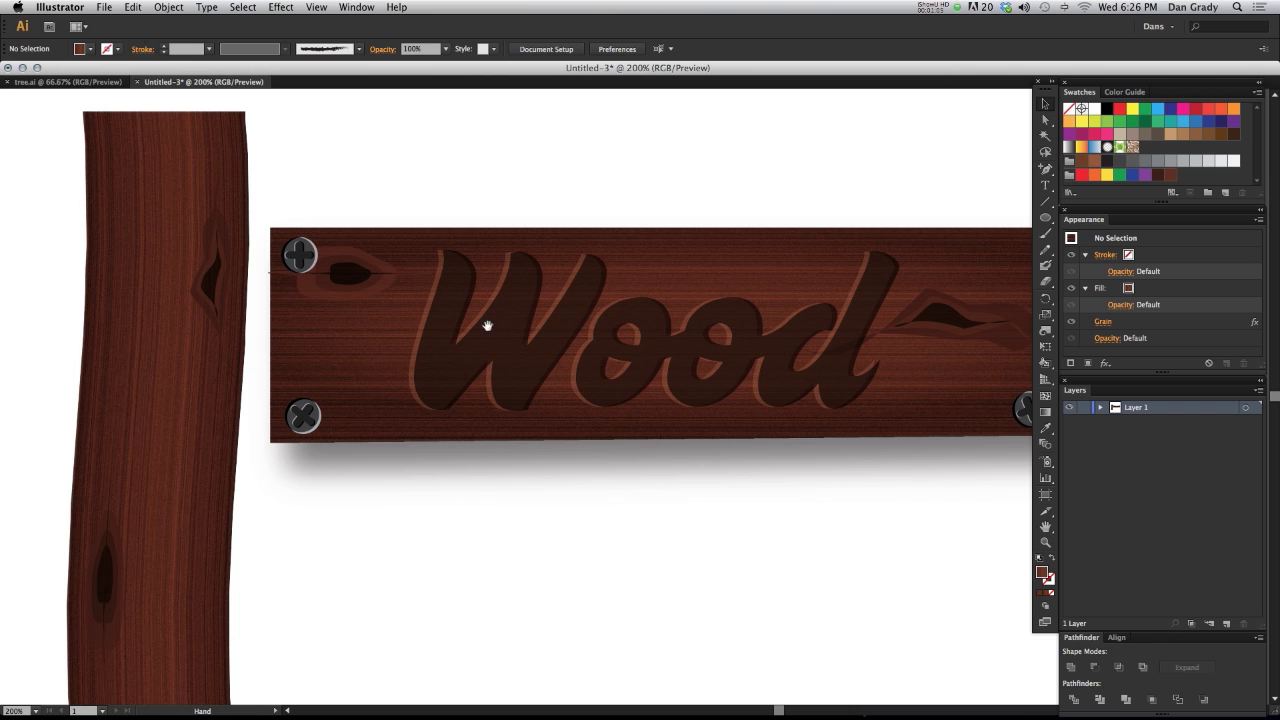
left_click_drag(486, 329, 601, 512)
key("super+equal")
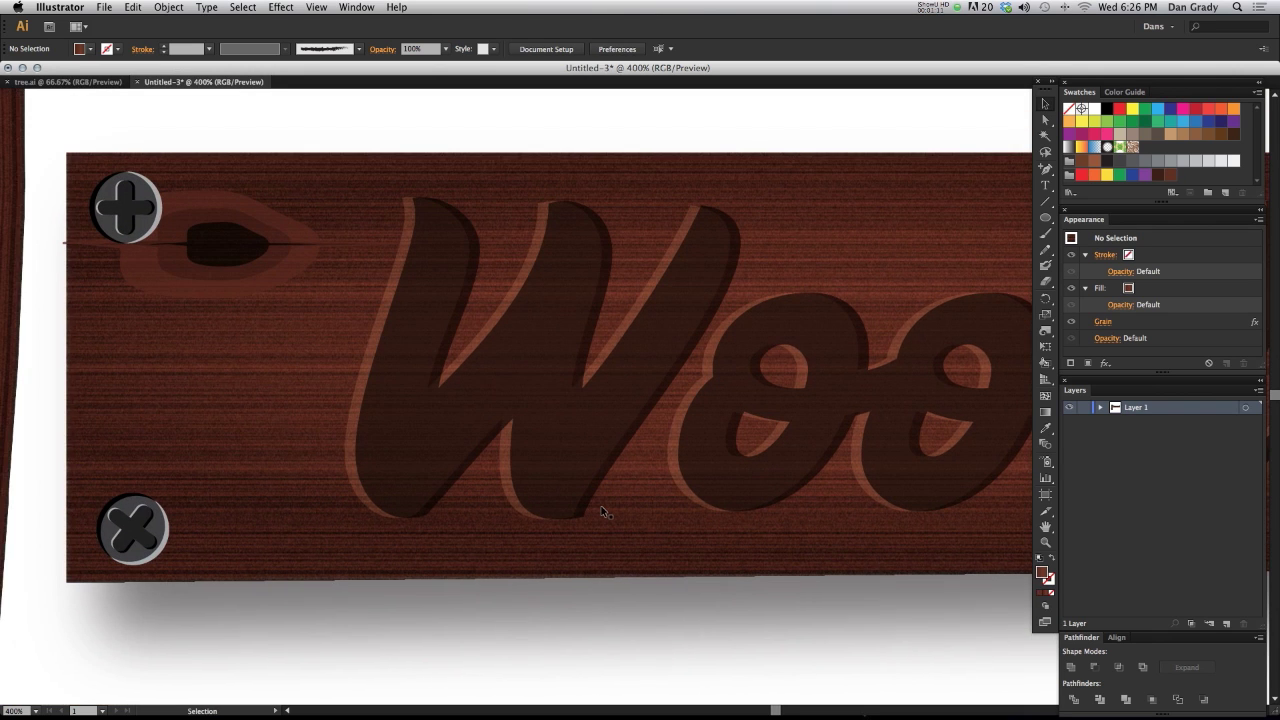
key("super+minus")
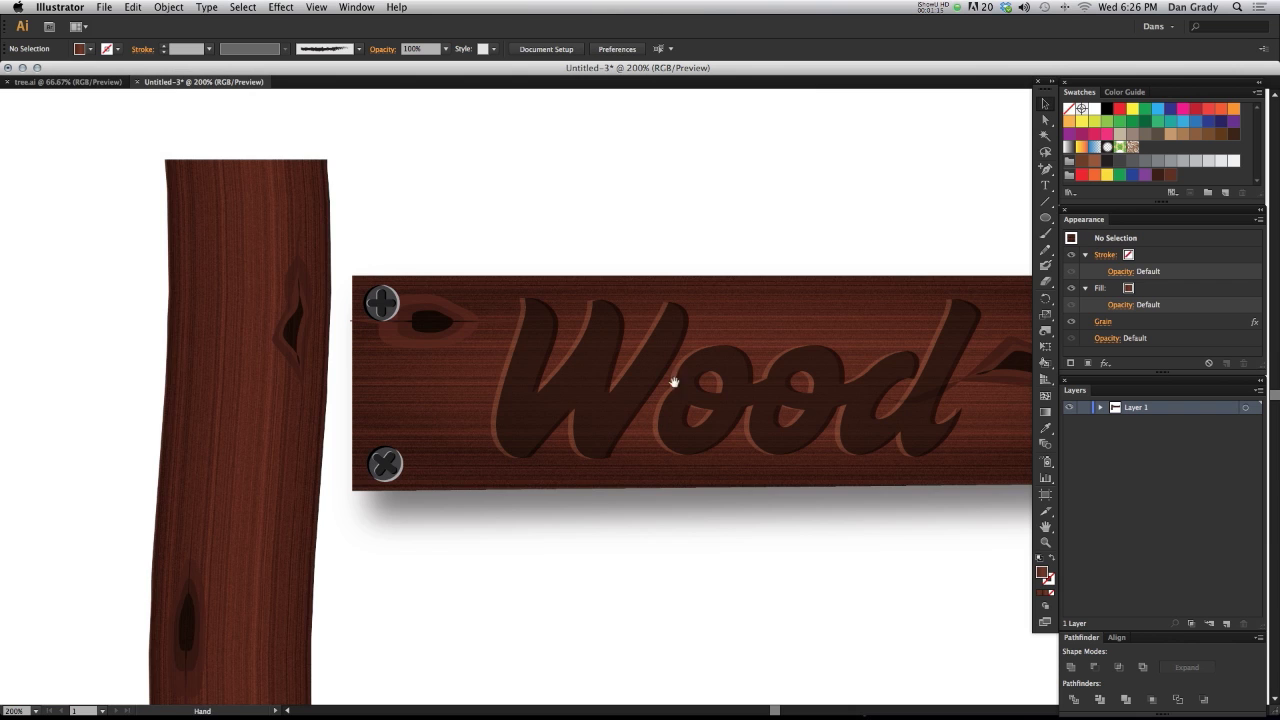
left_click_drag(625, 517, 469, 350)
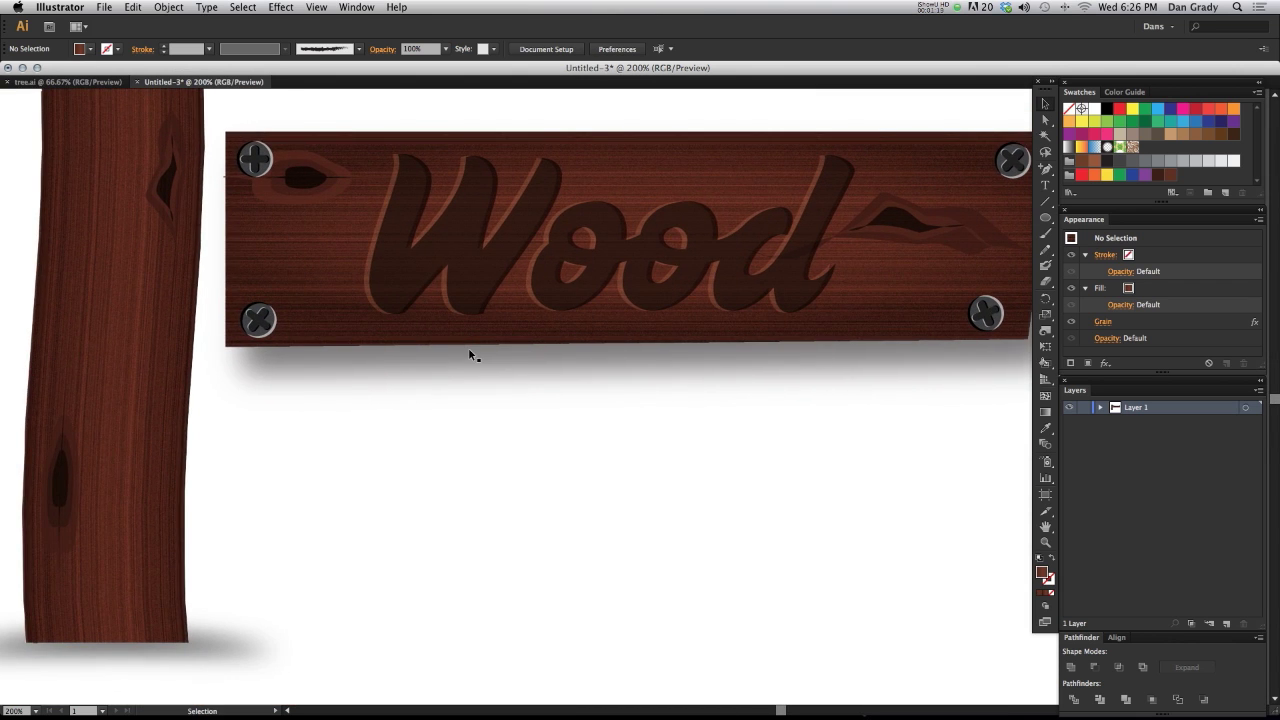
Draw a rectangle about 326 by 99 px in the empty area below the wooden sign
key("m")
left_click_drag(339, 504, 772, 633)
key("v")
left_click_drag(546, 562, 552, 530)
left_click(811, 566)
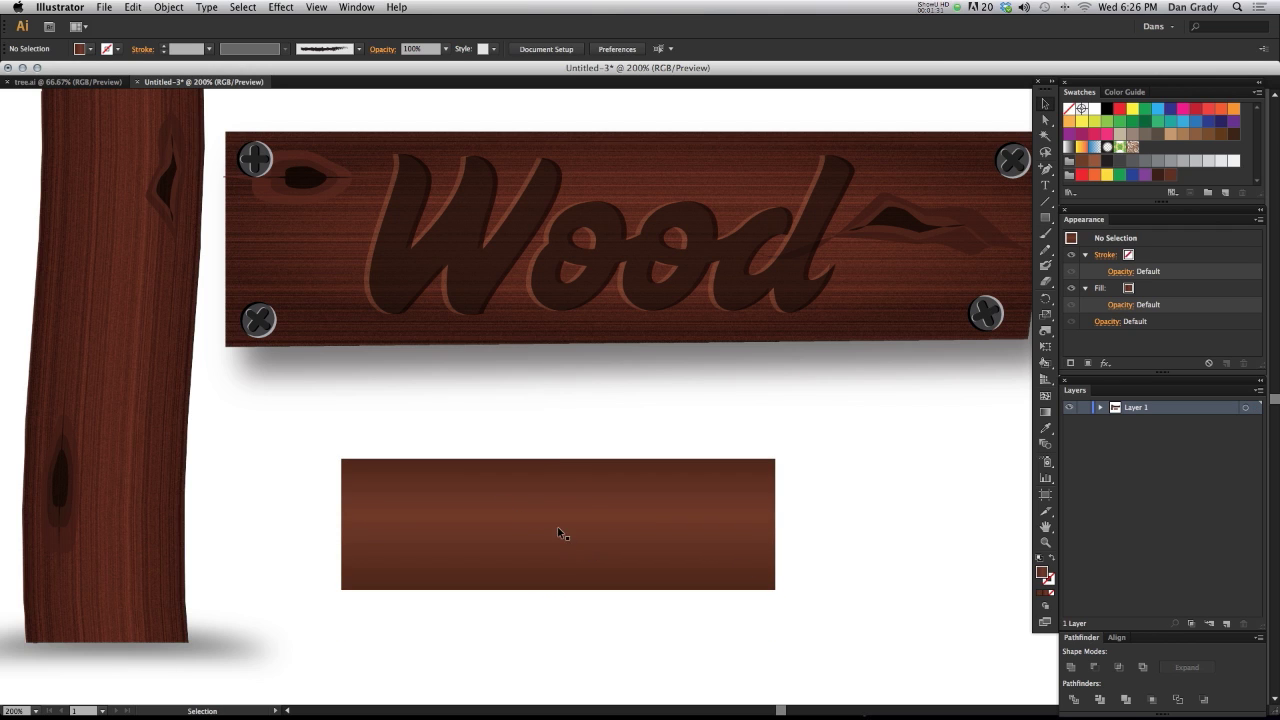
key("space")
left_click_drag(506, 516, 526, 521)
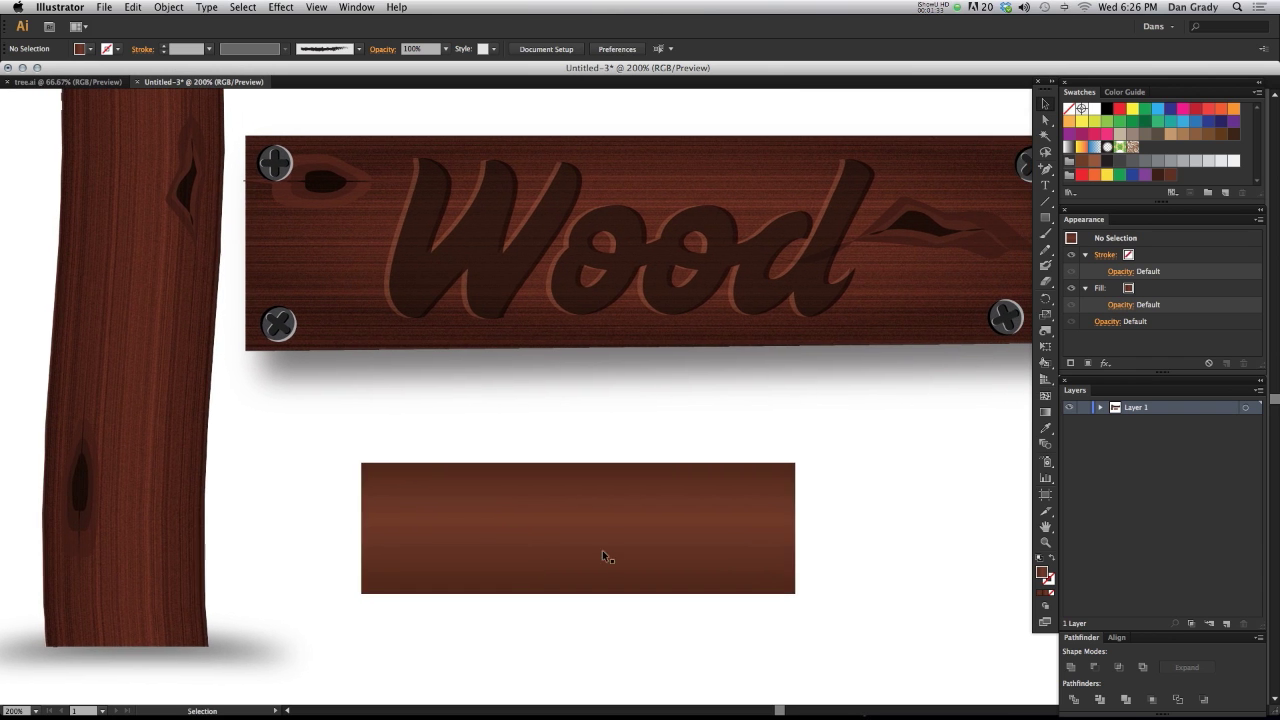
Fill the rectangle below the sign with the CMYK Red swatch
mouse_move(608, 554)
left_mouse_down()
mouse_move(614, 535)
mouse_move(603, 556)
left_mouse_up()
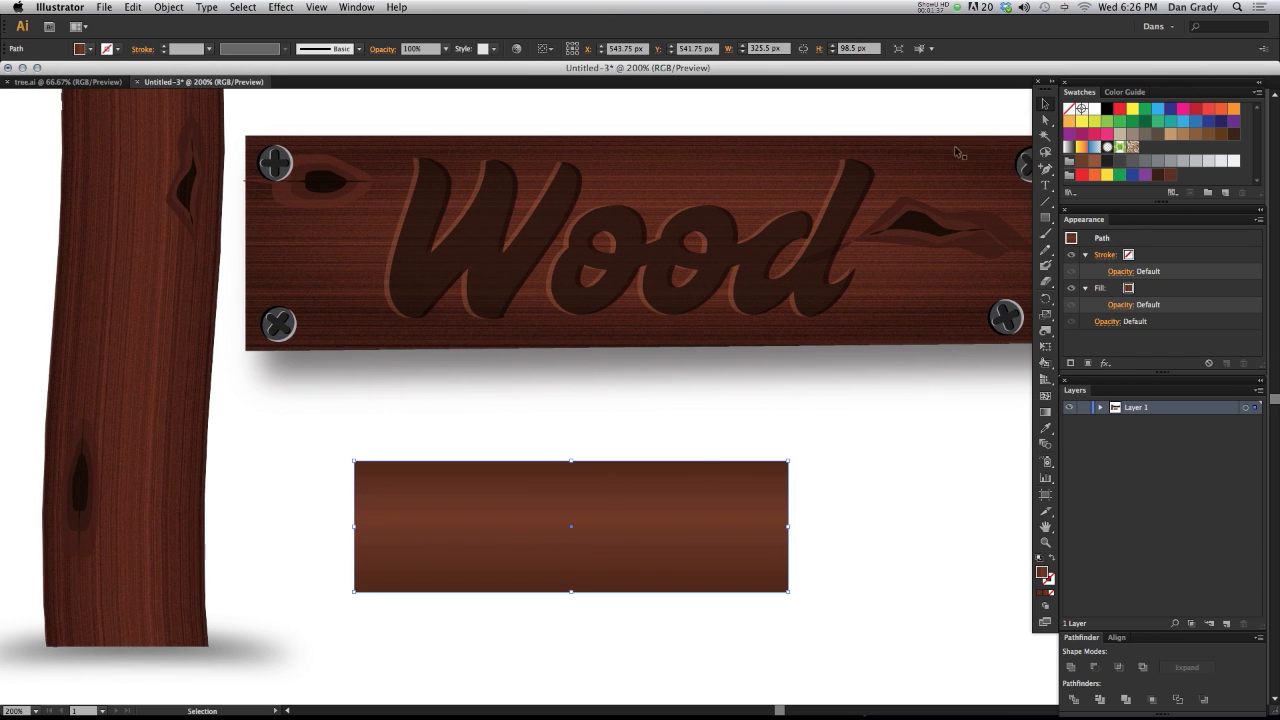
left_click(1120, 108)
left_click(825, 499)
scroll(585, 450, "right", 2)
scroll(585, 450, "down", 1)
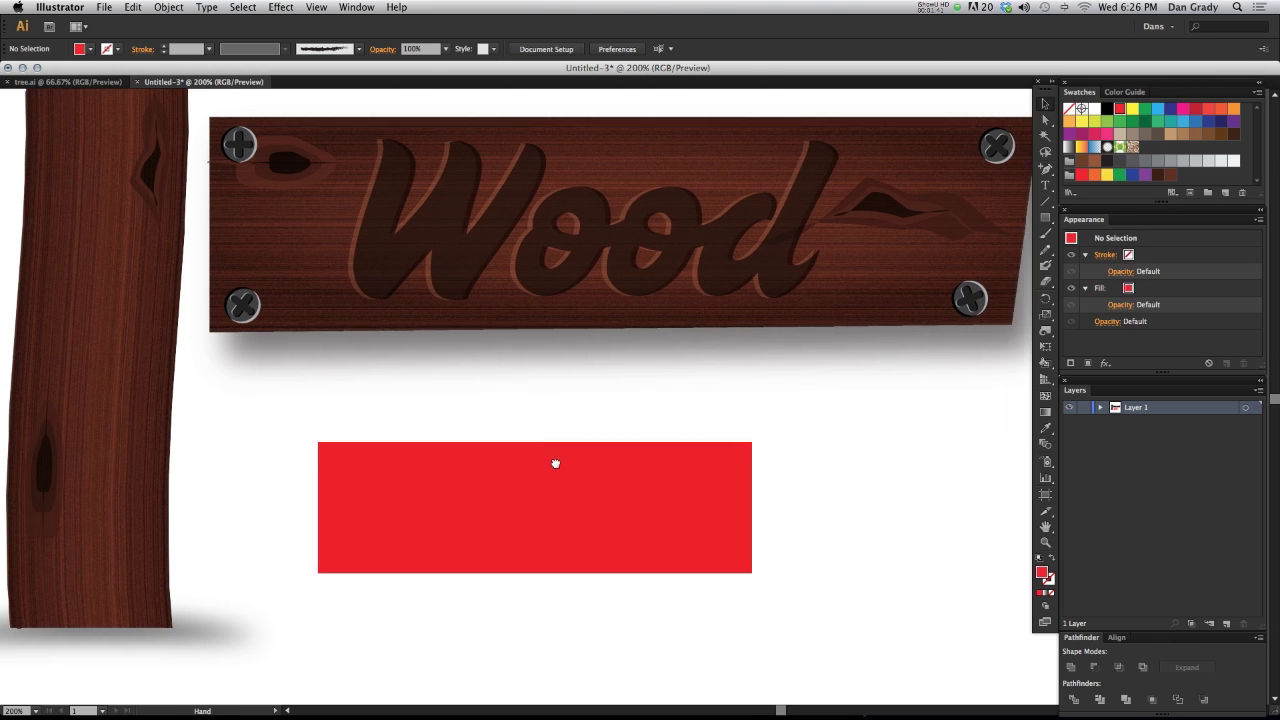
Try the brown swatches on the rectangle and fill it with the medium brown rather than the darkest one
left_click_drag(608, 549, 616, 549)
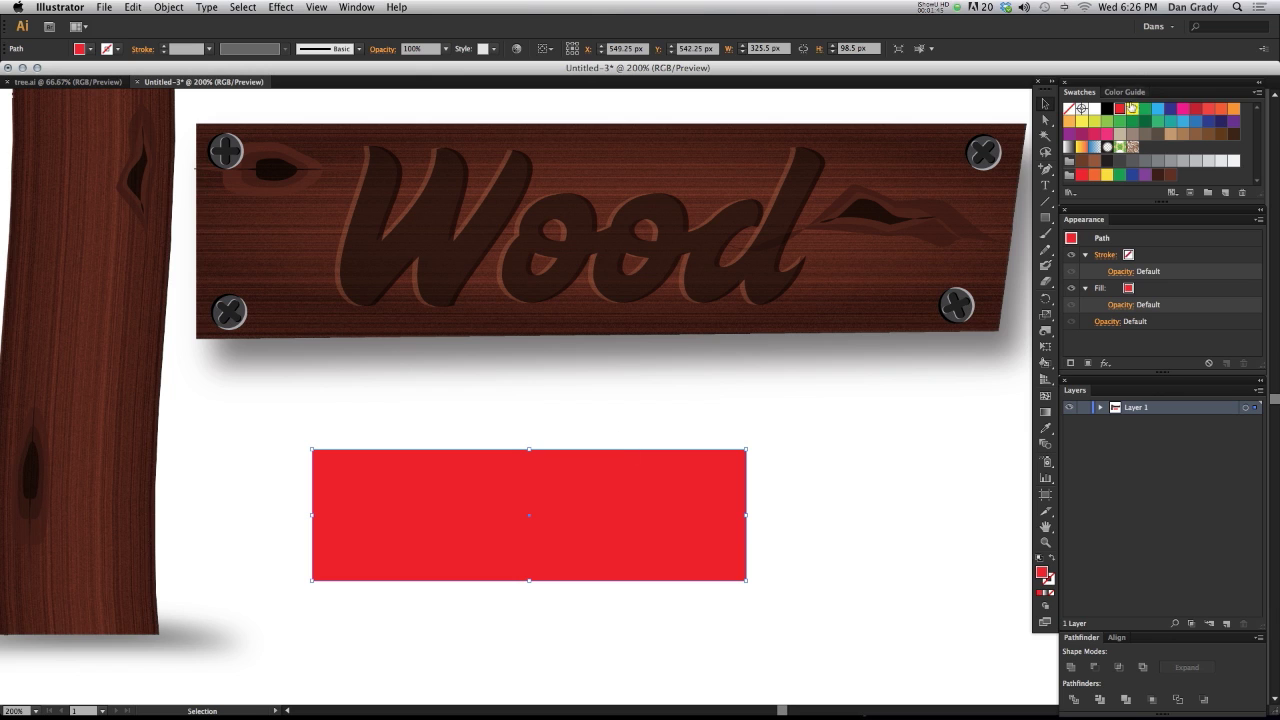
left_click(1221, 135)
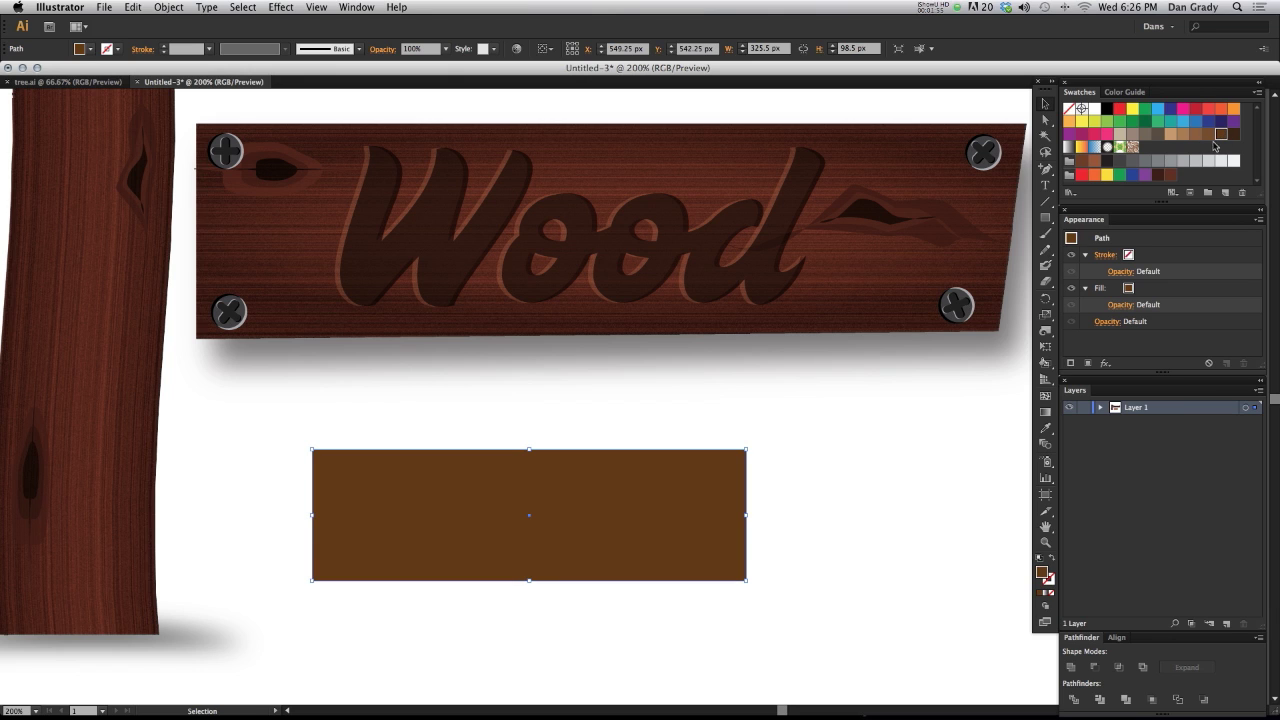
left_click(1234, 134)
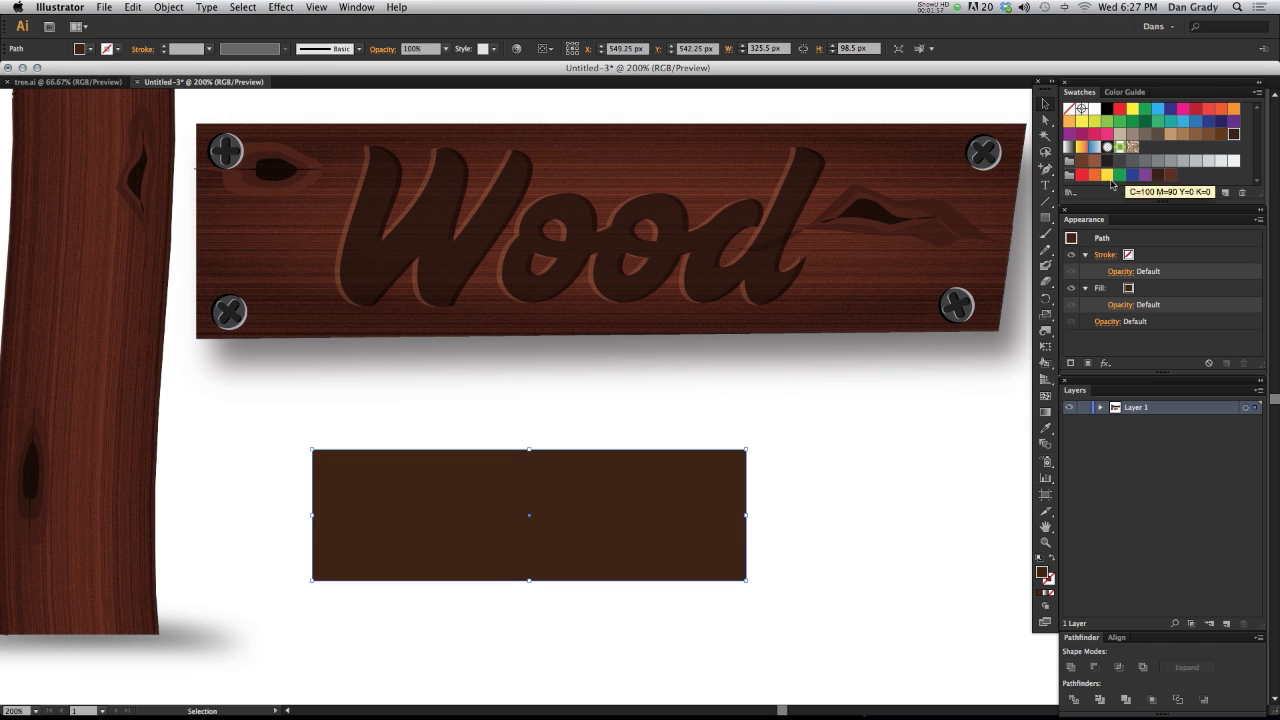
left_click(1221, 135)
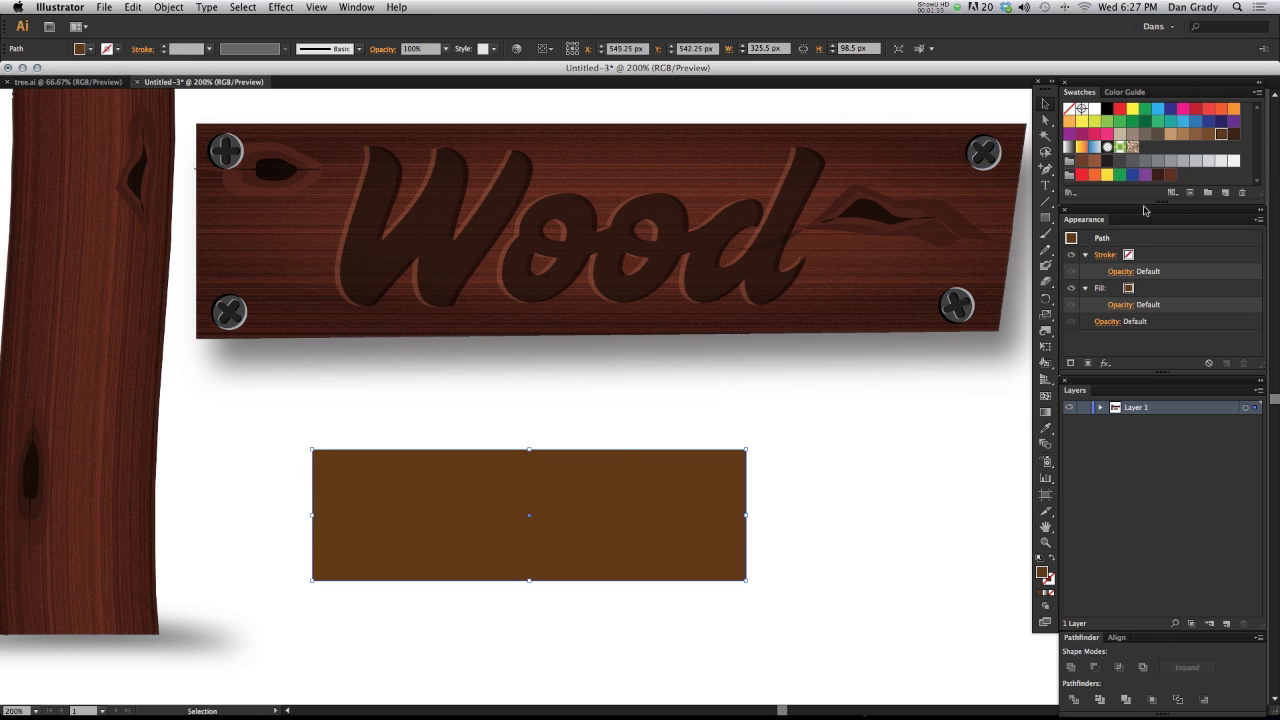
key("space")
left_click_drag(590, 490, 648, 475)
key("super+shift+a")
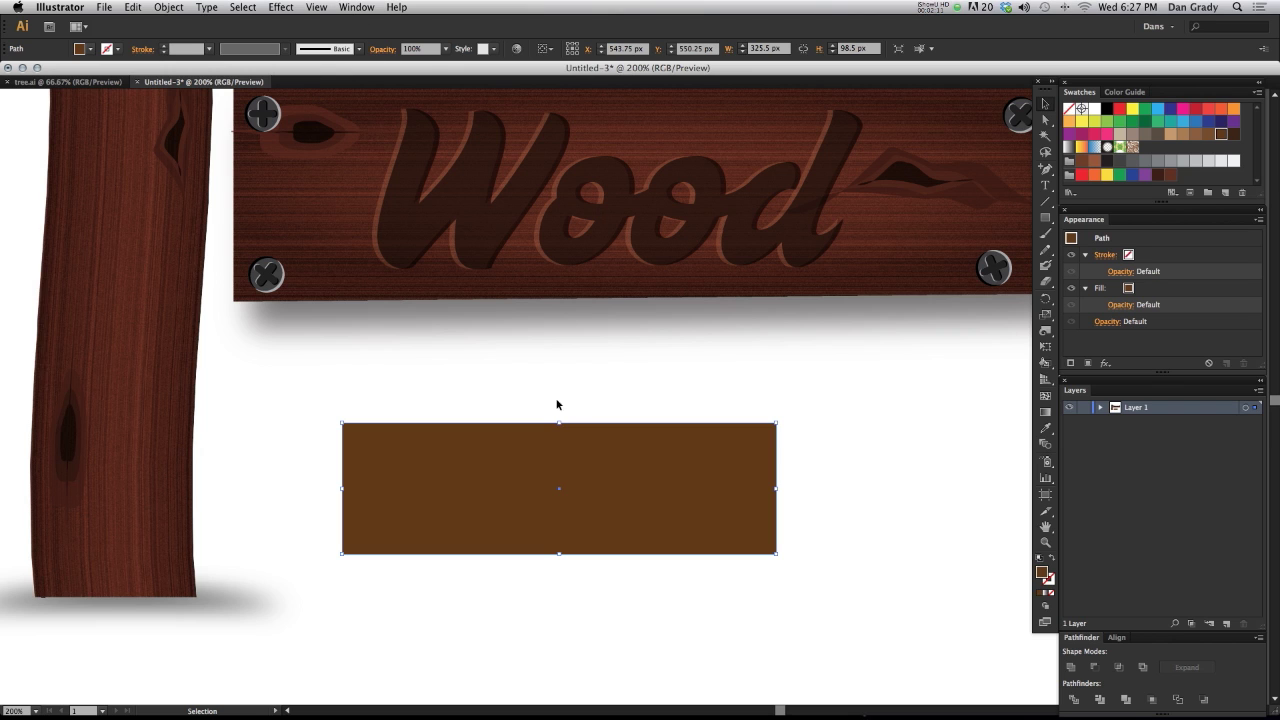
Recolor the brown rectangle by setting its hue to 16°, giving a more reddish brown
left_click(517, 49)
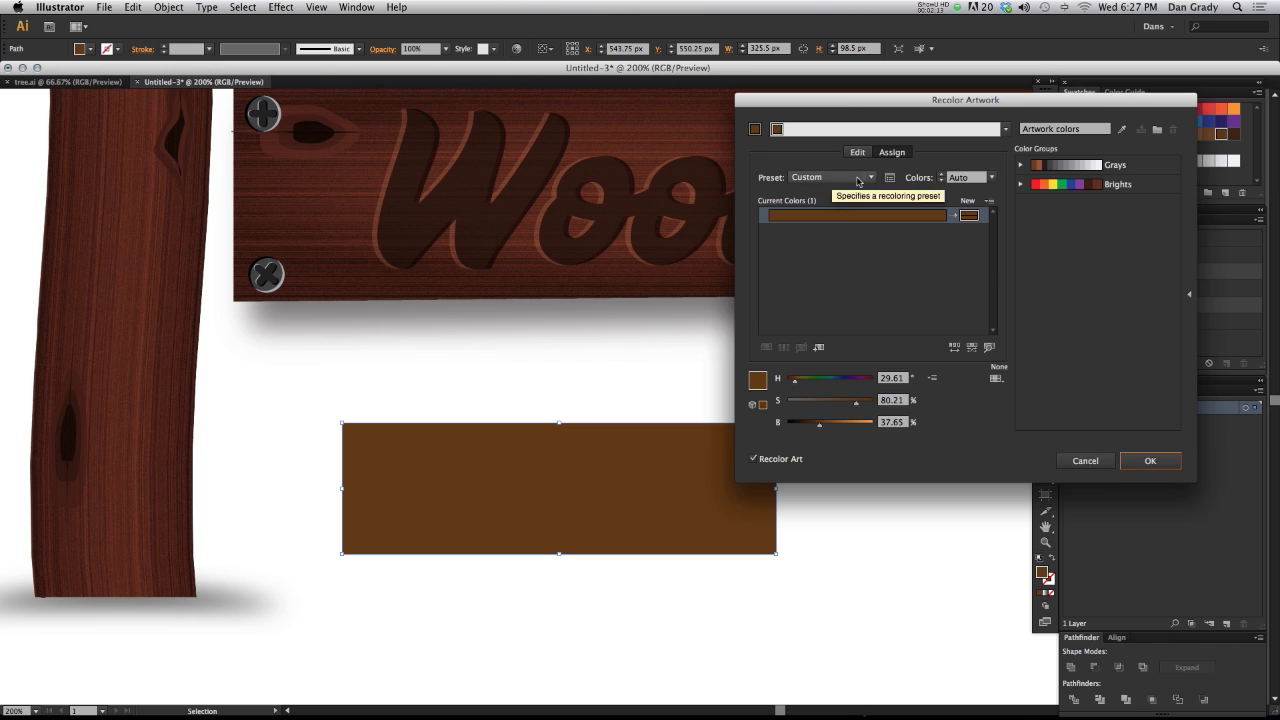
left_click_drag(840, 108, 888, 193)
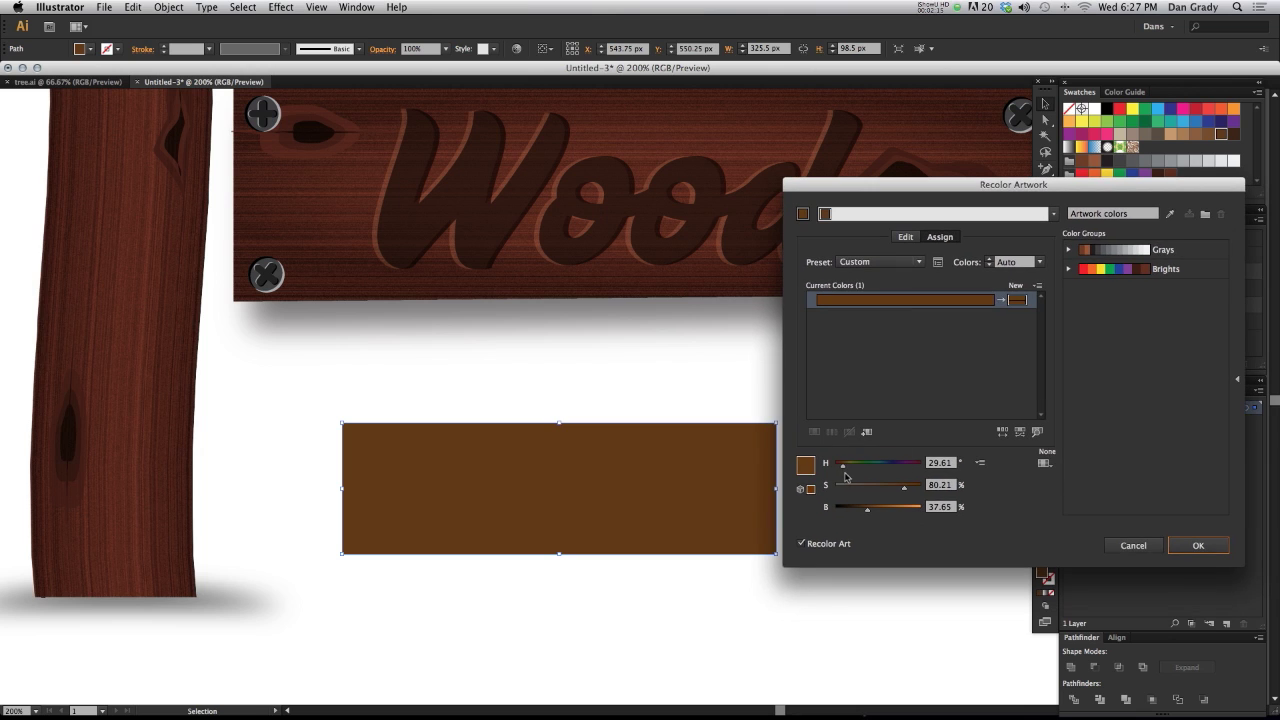
left_click_drag(842, 469, 843, 467)
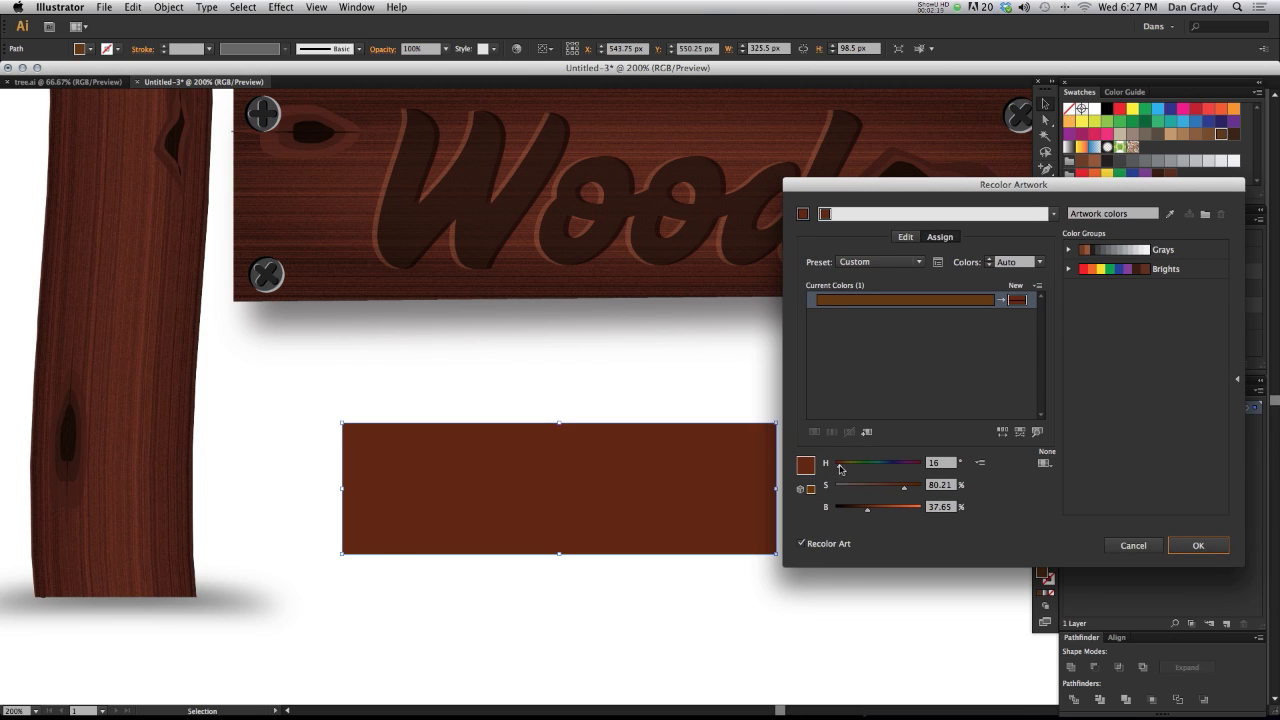
left_click(1197, 544)
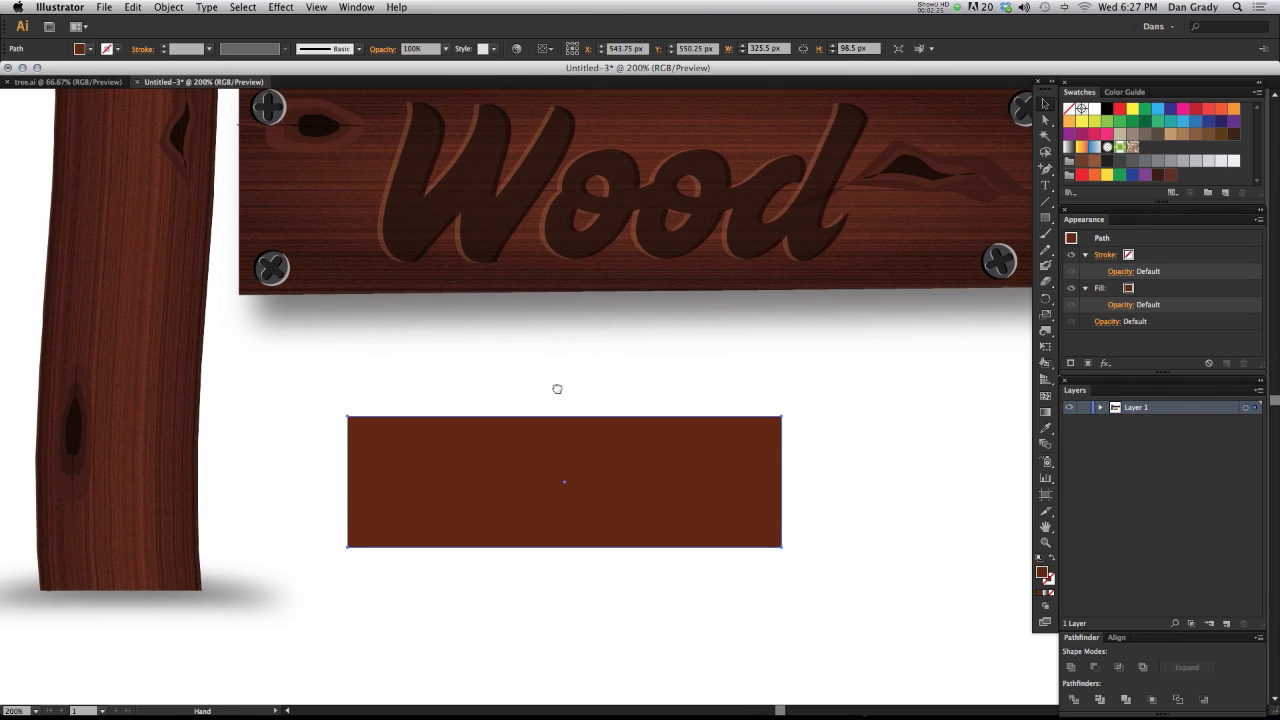
scroll(557, 389, "down", 1)
left_click(851, 452)
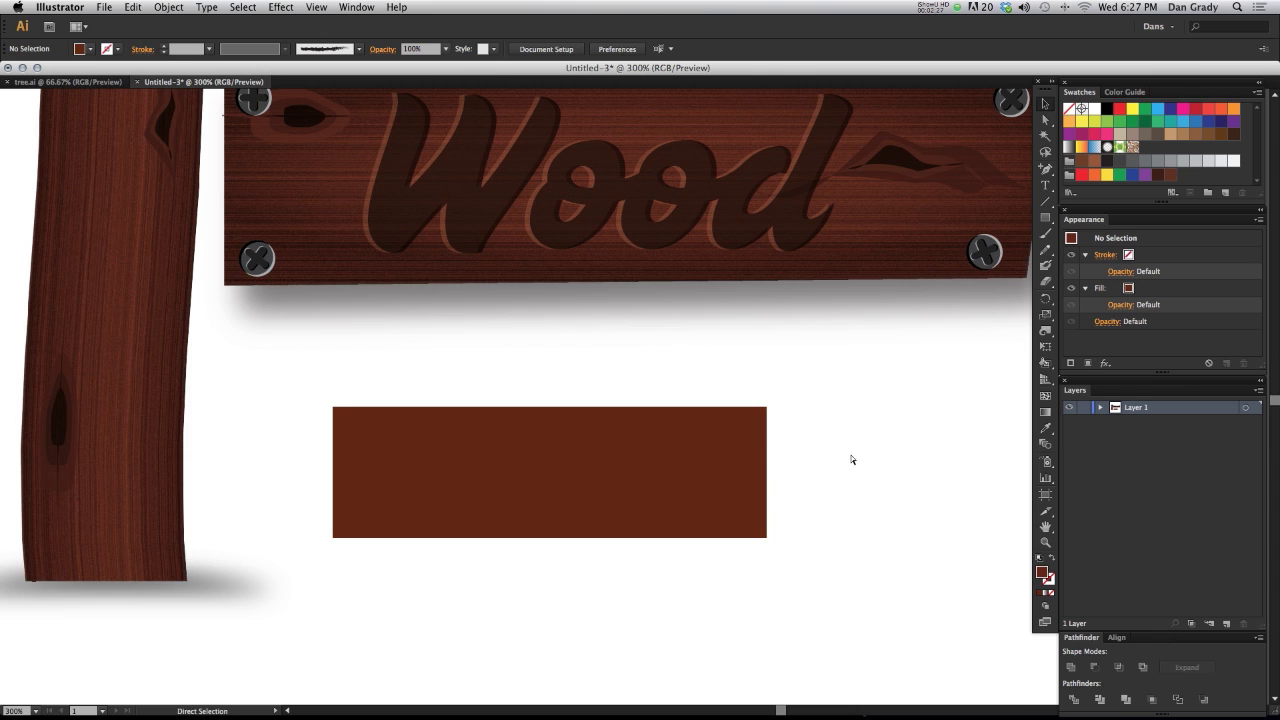
Add the rectangle's reddish-brown fill color to the swatches at the end of the Brights color group
key("super+equal")
left_click_drag(640, 534, 606, 488)
left_click_drag(837, 573, 678, 481)
left_click_drag(778, 539, 837, 572)
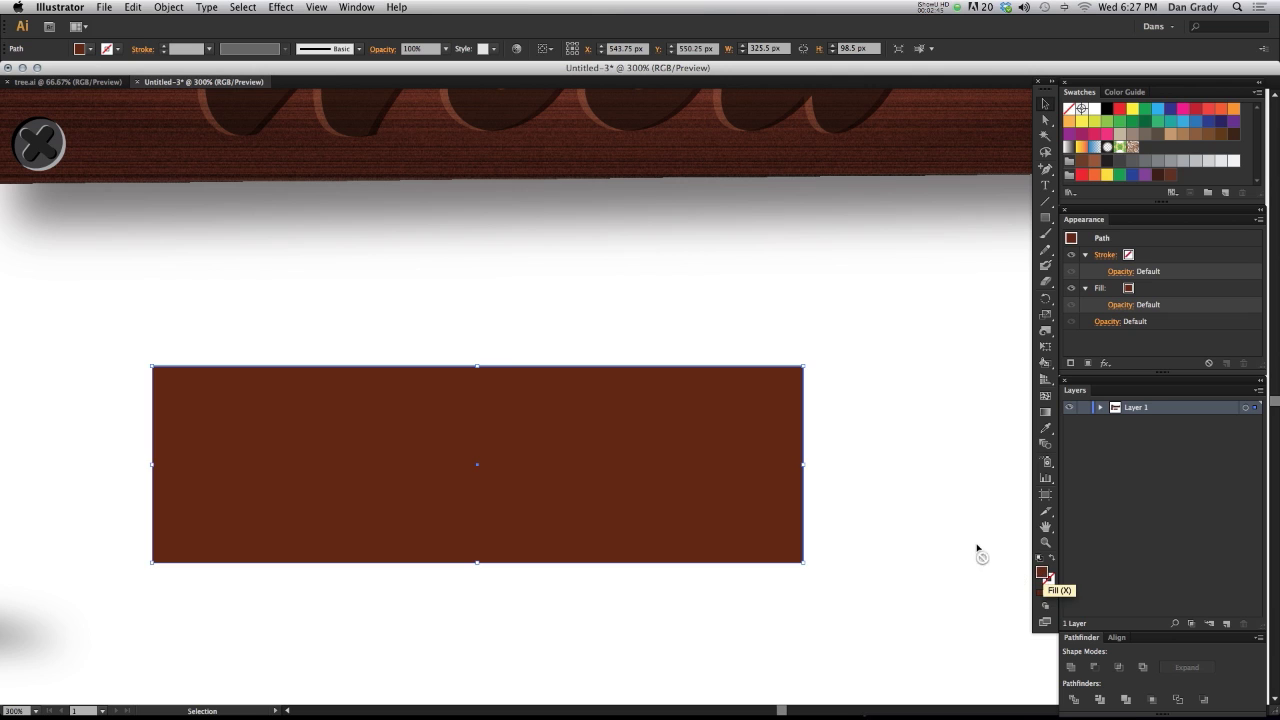
left_click_drag(1054, 177, 1072, 177)
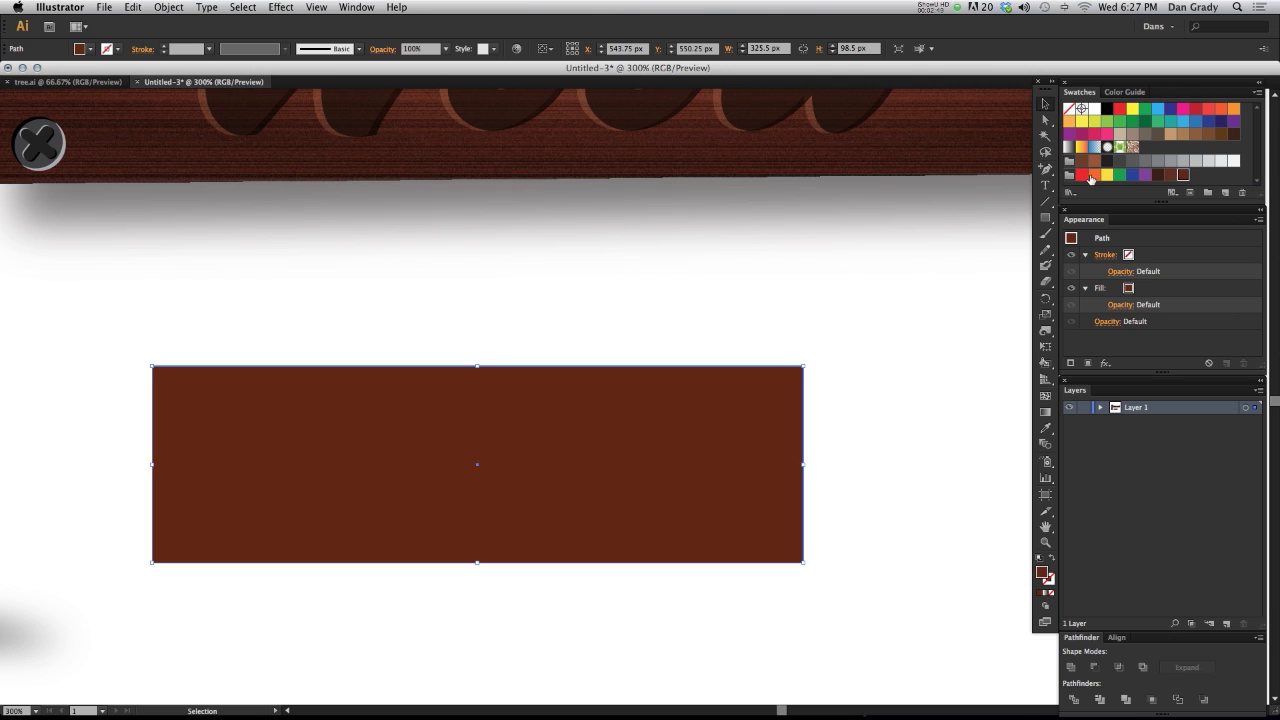
Create a lighter reddish-brown swatch from the current fill, using HSB mode with brightness set to 49%
left_click(1222, 196)
left_click_drag(842, 209, 846, 184)
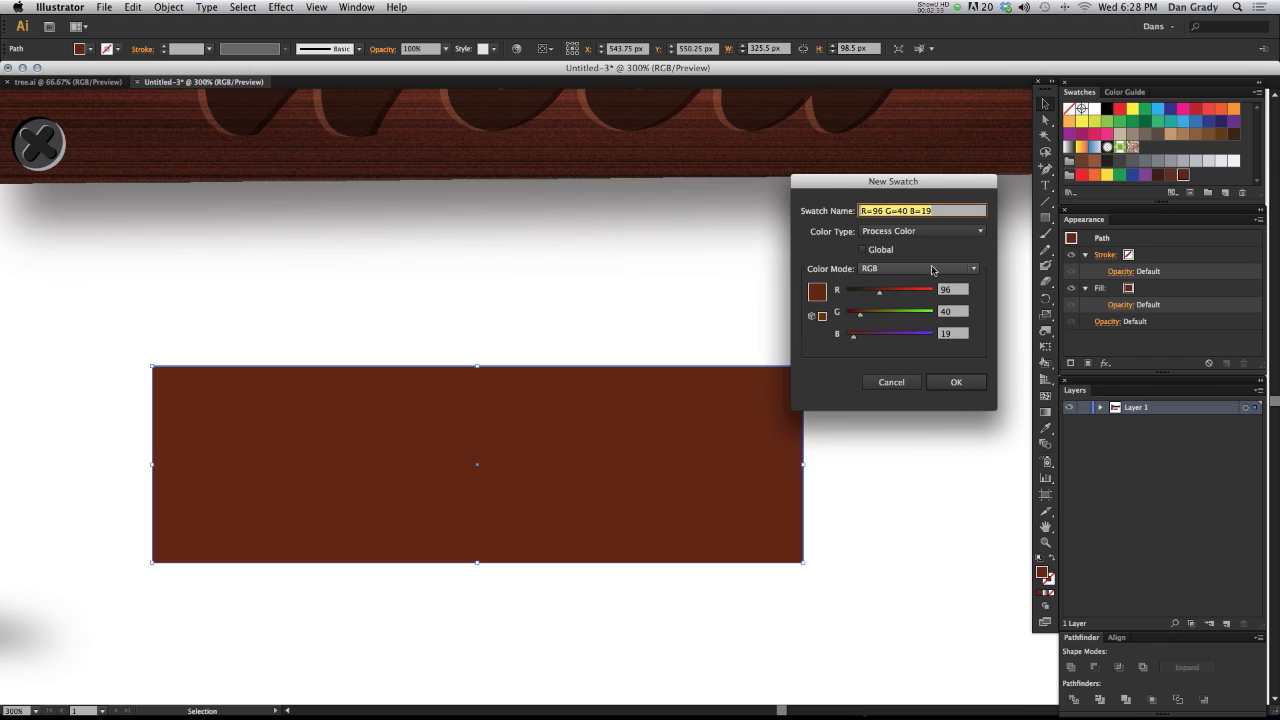
left_click(976, 270)
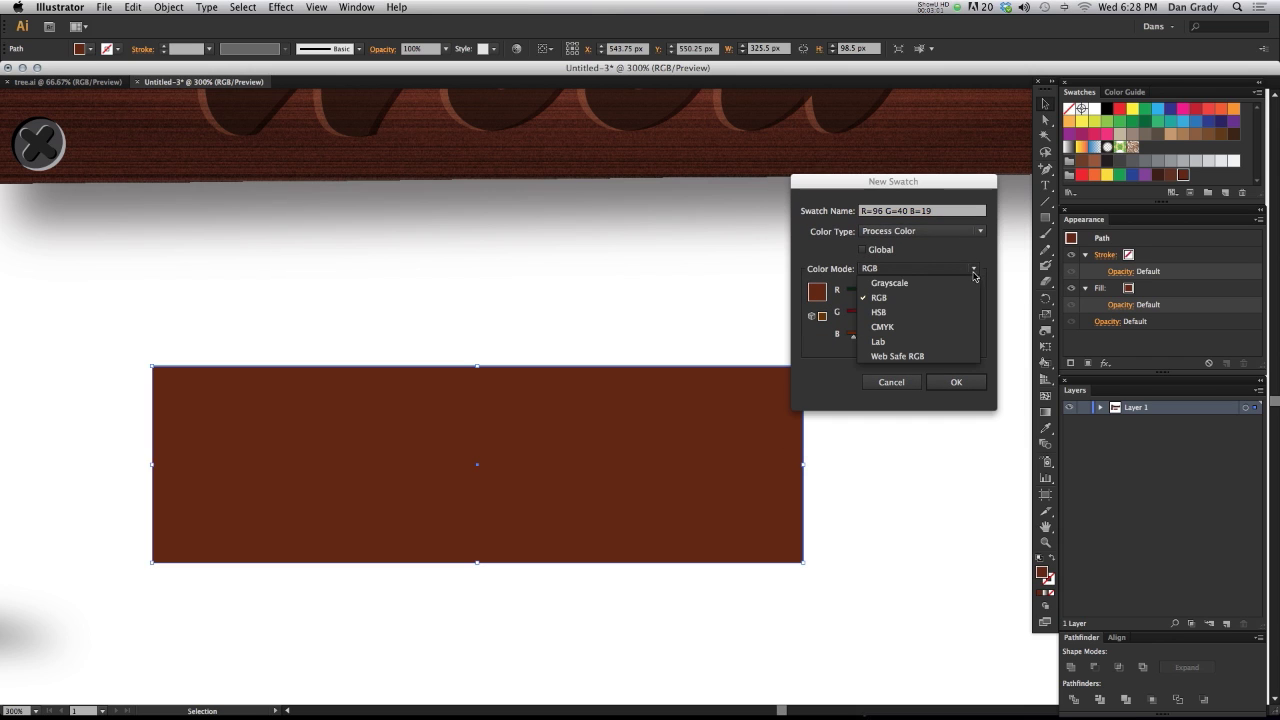
left_click(954, 313)
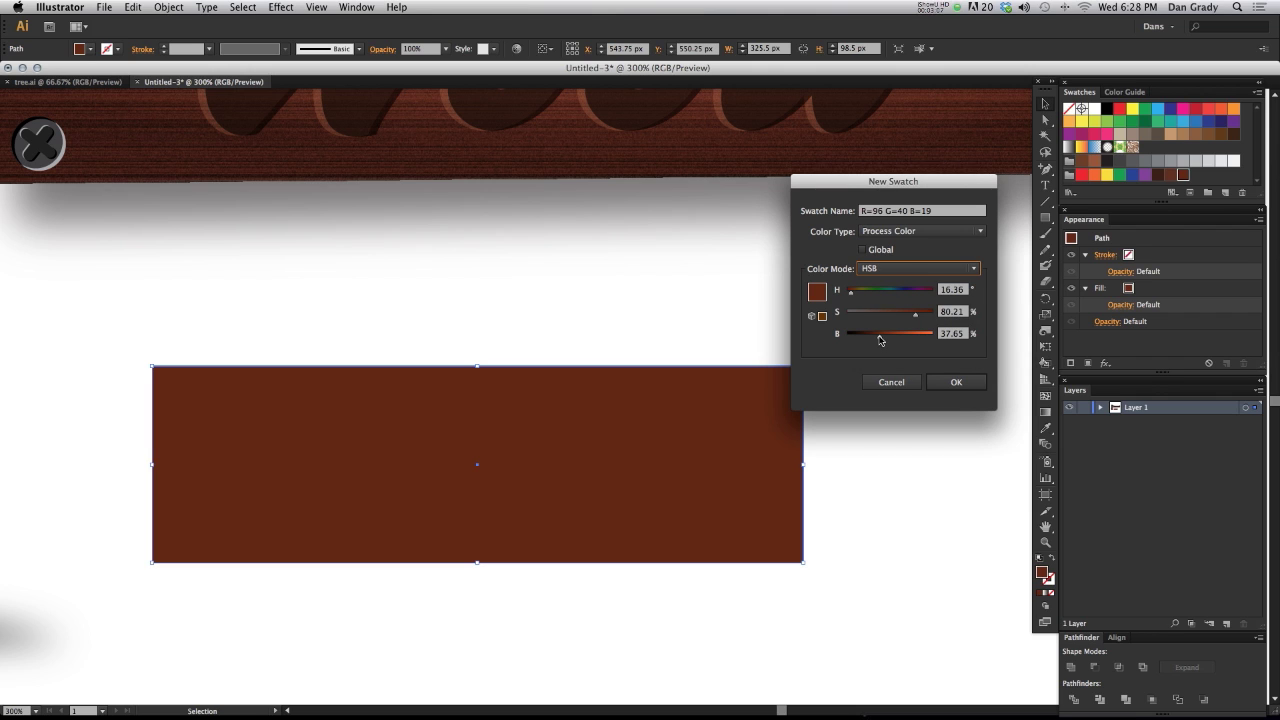
left_click_drag(880, 340, 886, 340)
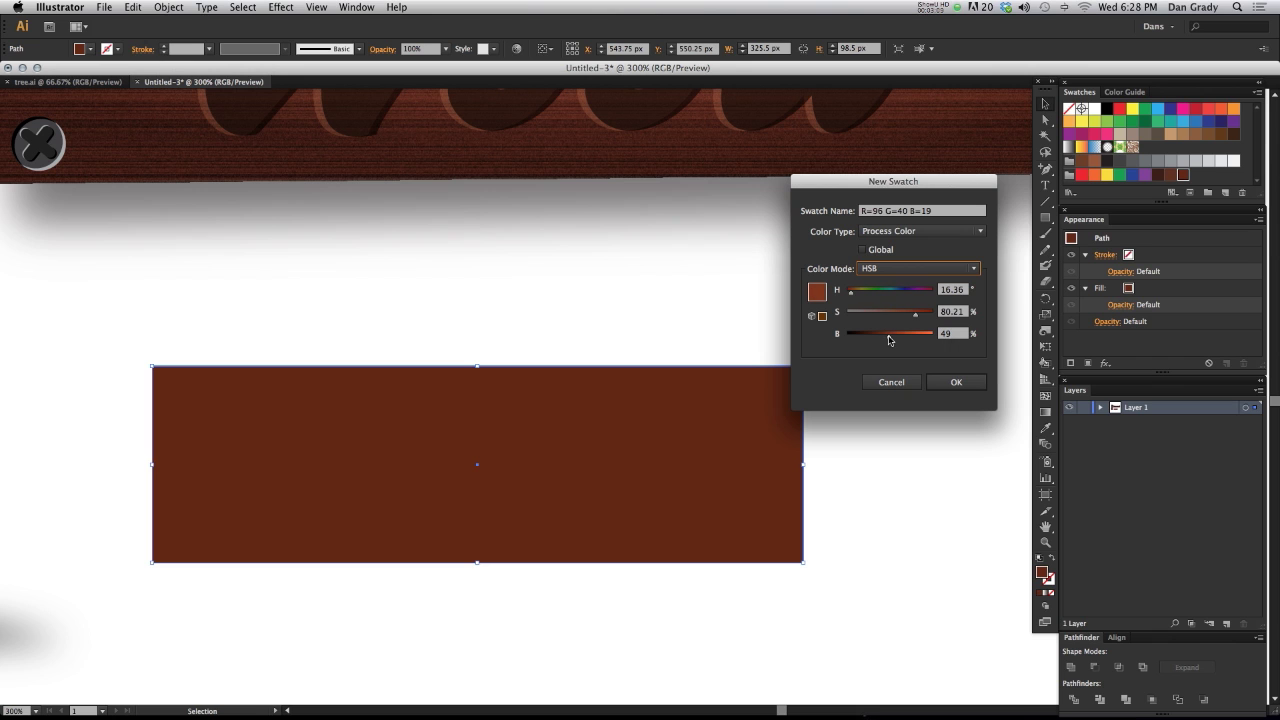
left_click(956, 382)
key("space")
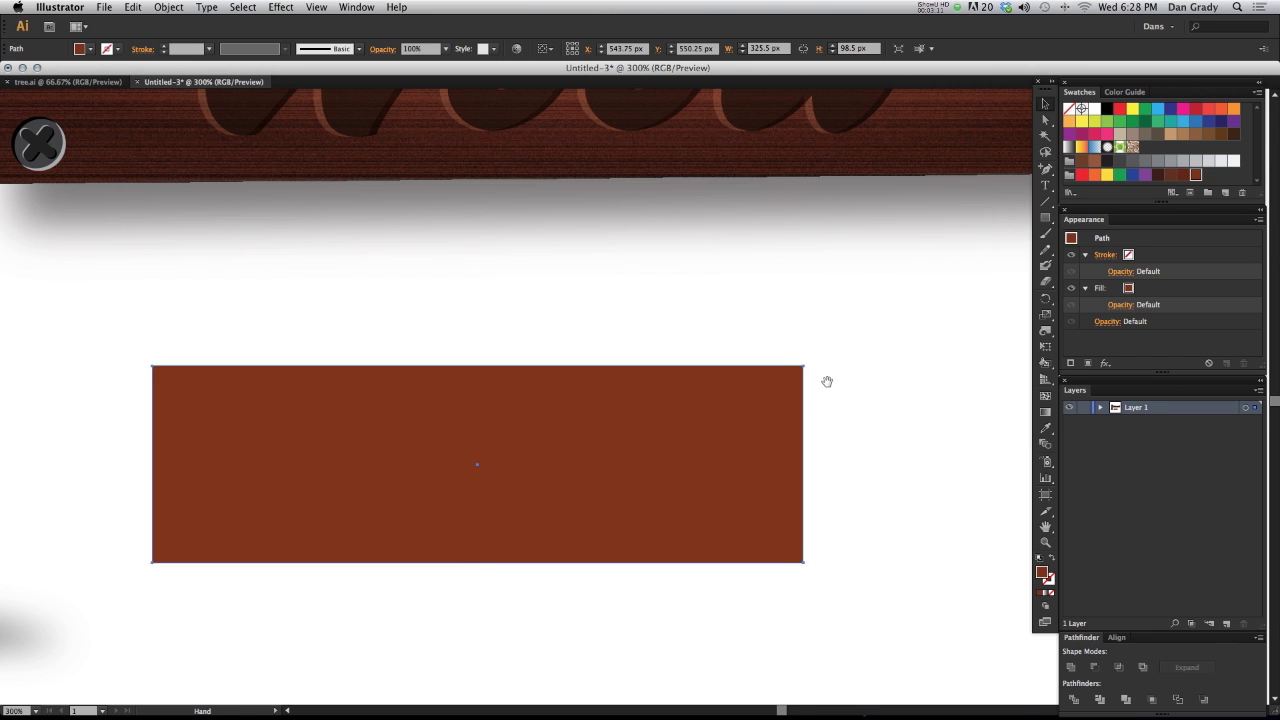
left_click_drag(827, 381, 879, 324)
key("super+minus")
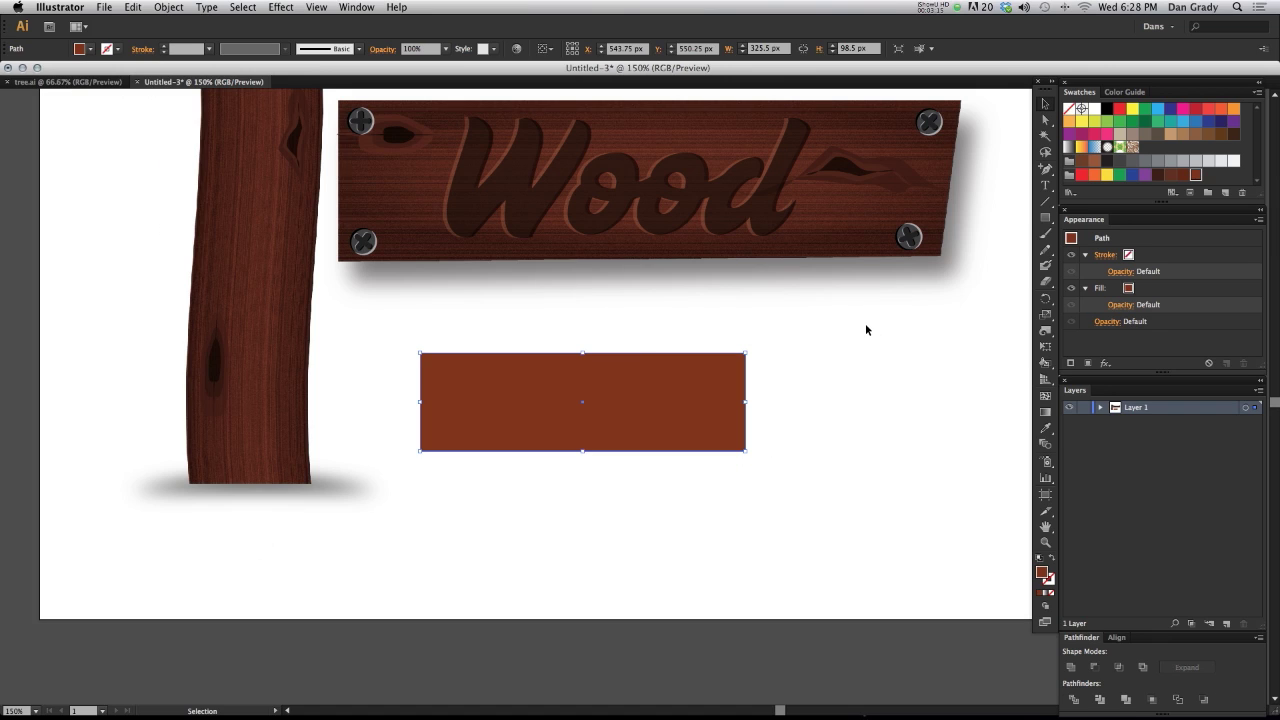
scroll(611, 517, "up", 4)
scroll(611, 517, "right", 4)
left_click(700, 552)
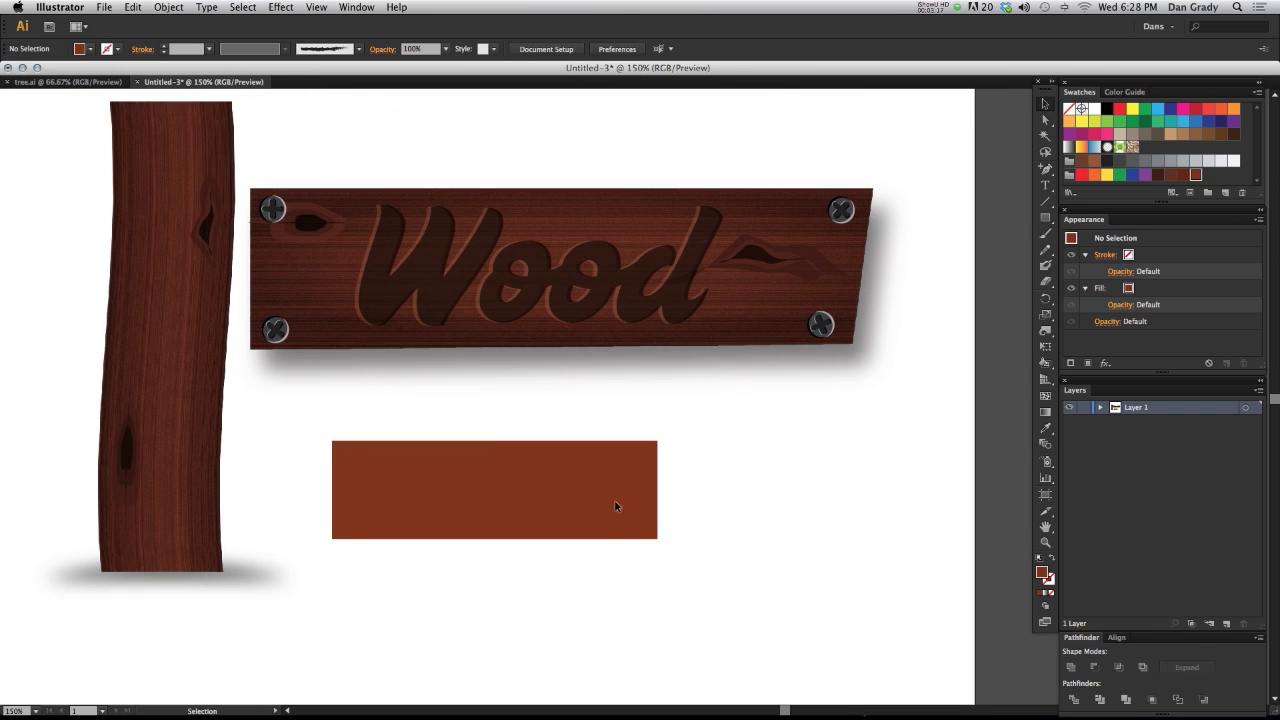
Fill the brown rectangle with a linear gradient, using dark reddish-brown at both ends and the lighter reddish-brown at about 51%
left_click_drag(615, 506, 647, 516)
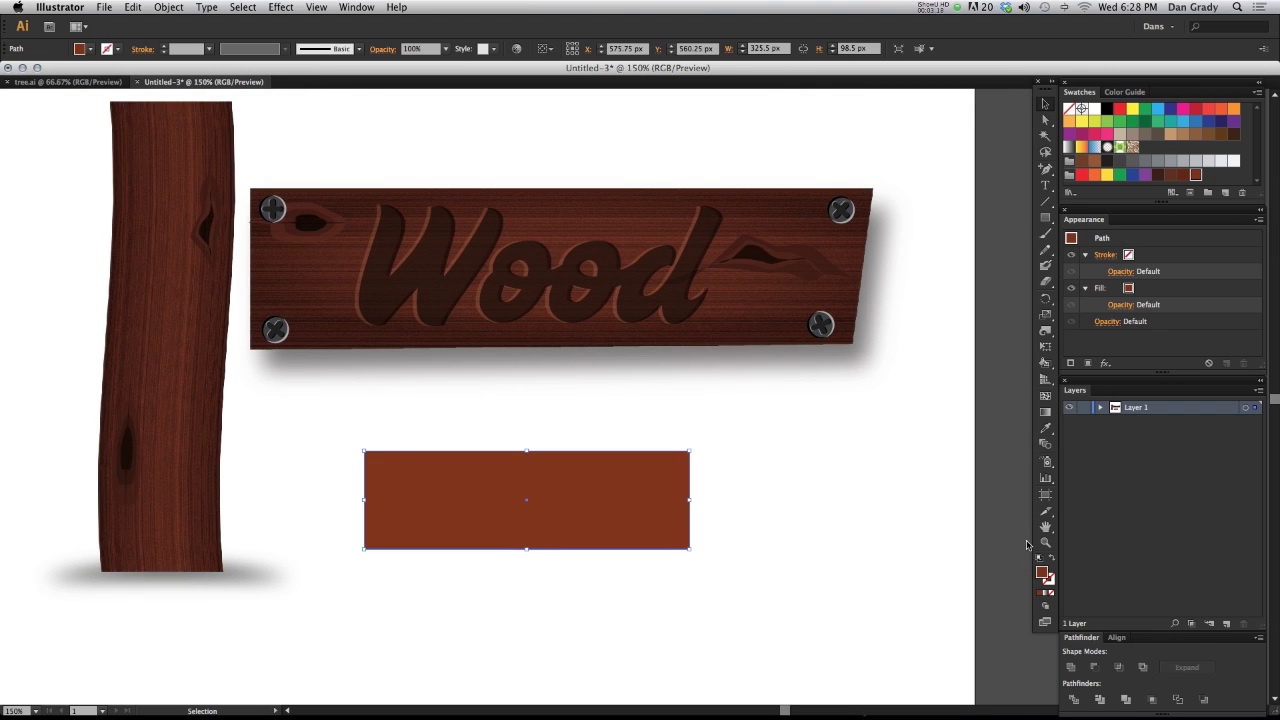
left_click(1046, 594)
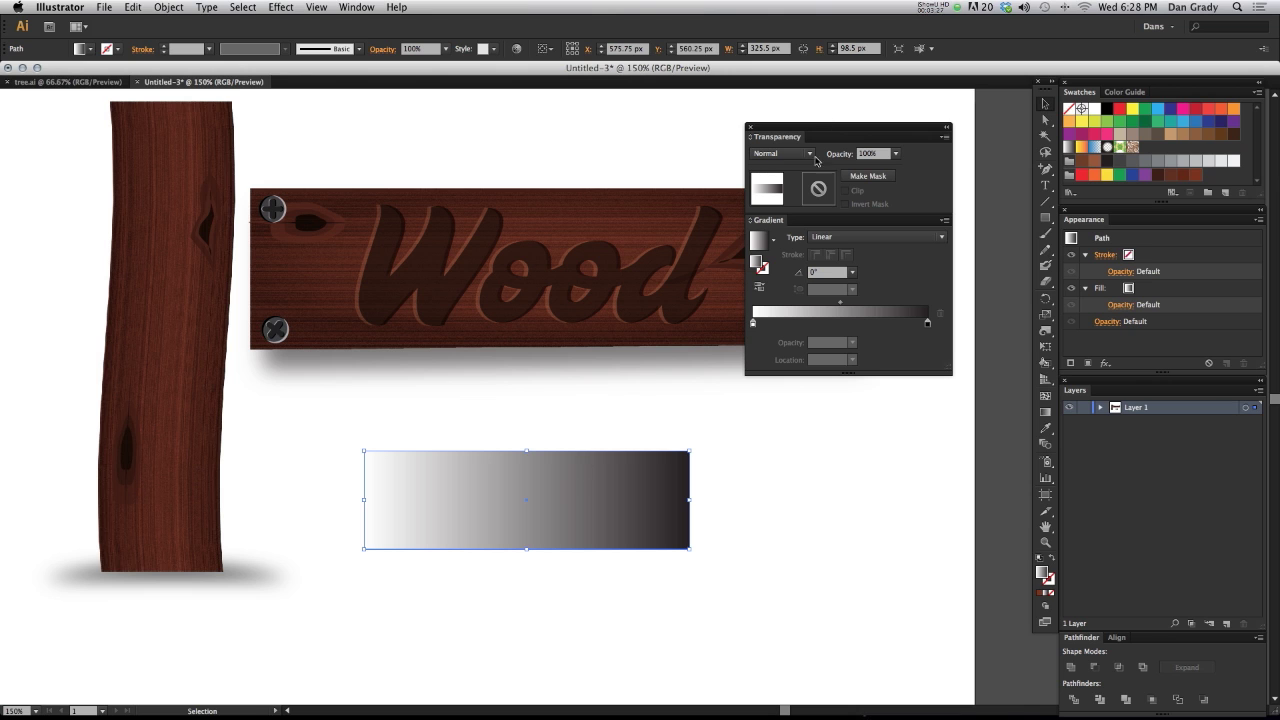
left_click_drag(860, 130, 887, 156)
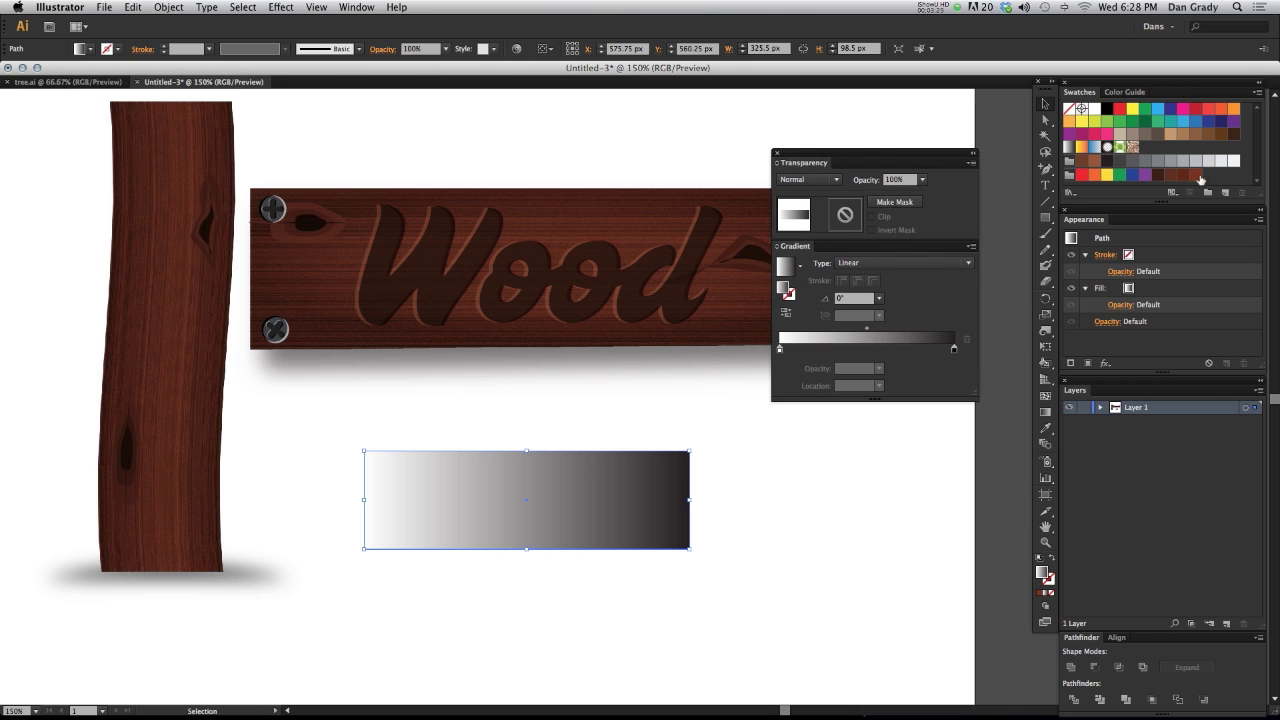
left_click_drag(1185, 177, 954, 350)
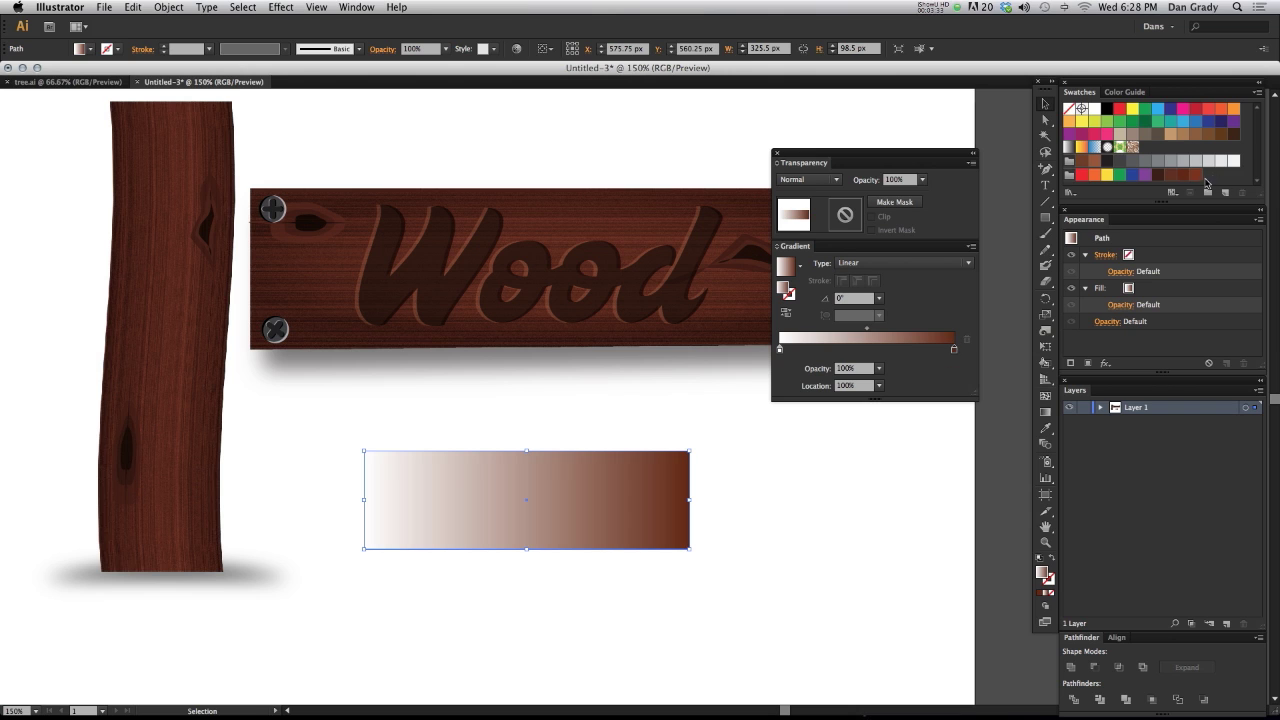
left_click_drag(1163, 216, 868, 352)
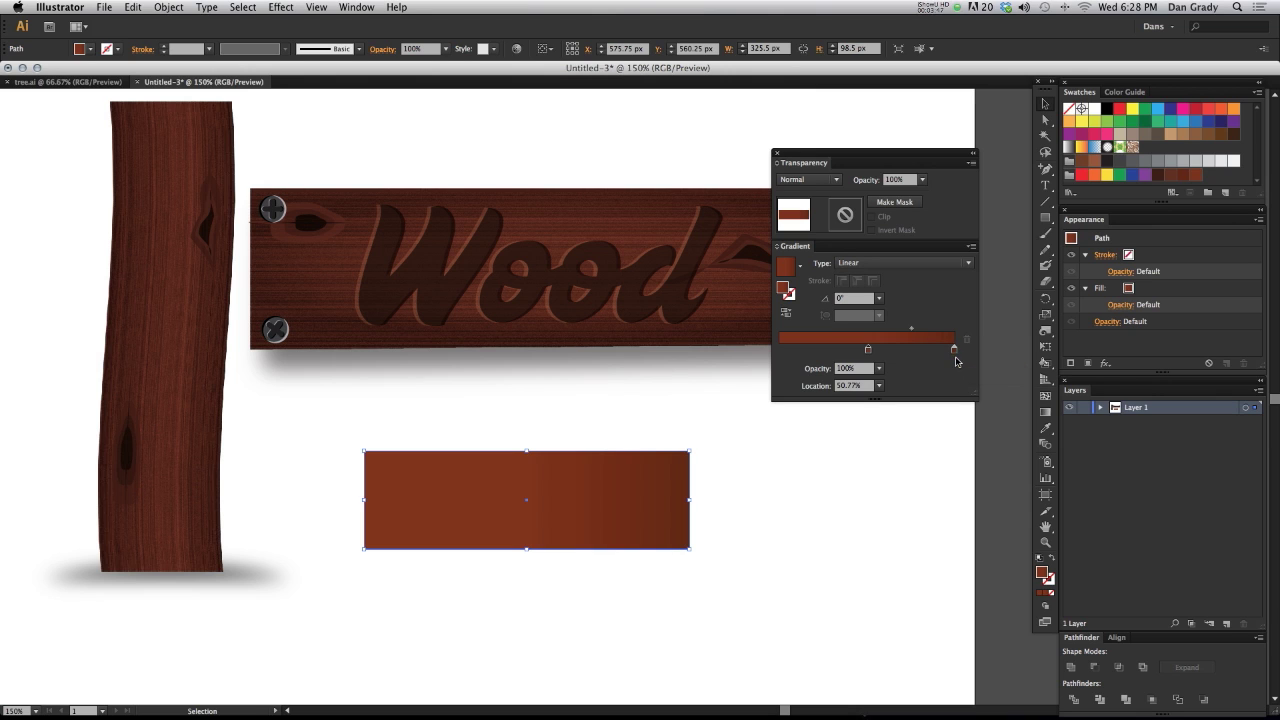
left_click_drag(955, 352, 749, 353)
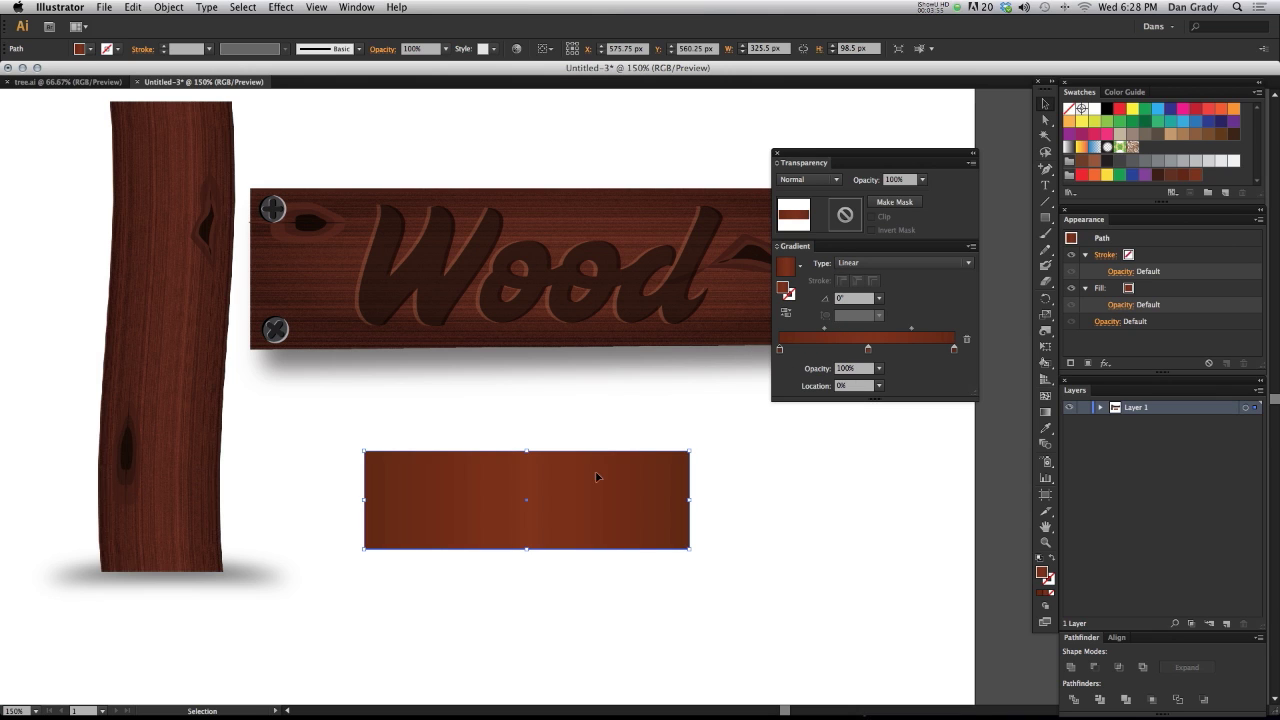
left_click(654, 591)
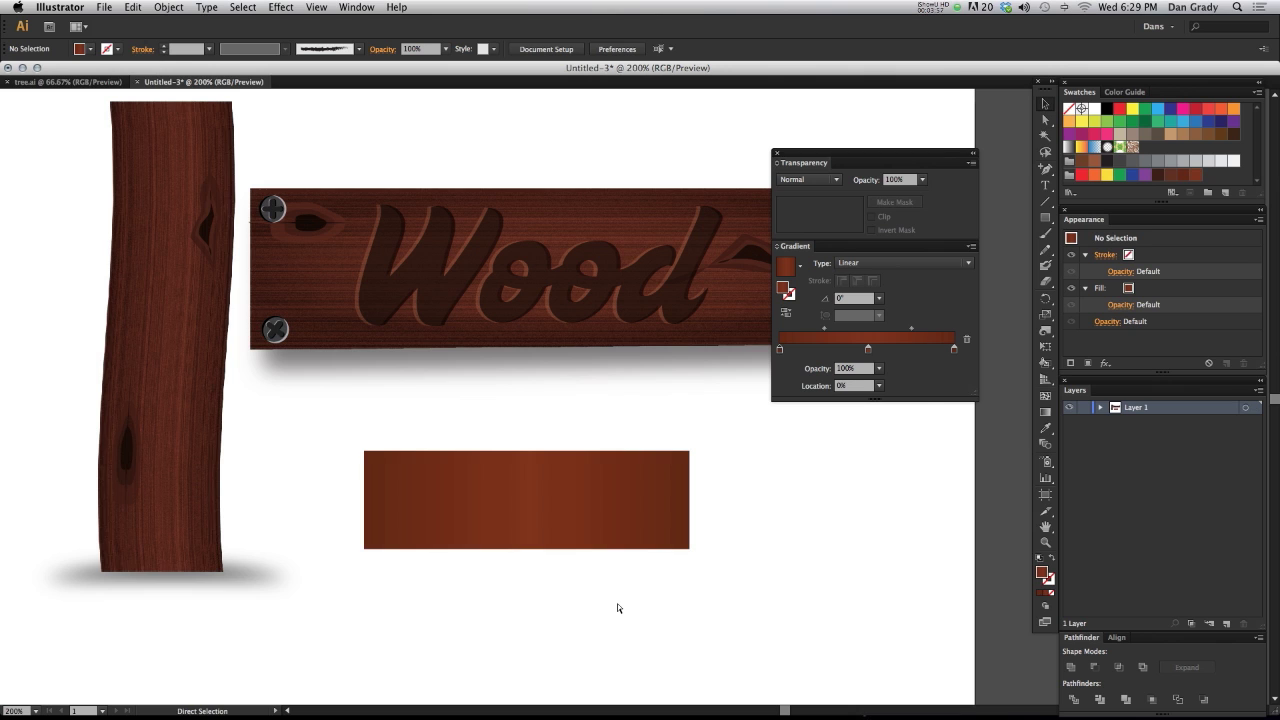
Set the rectangle's gradient angle to 90° so the shading runs vertically, and close the gradient settings
key("super+equal")
left_click_drag(503, 530, 496, 467)
left_click_drag(641, 603, 418, 462)
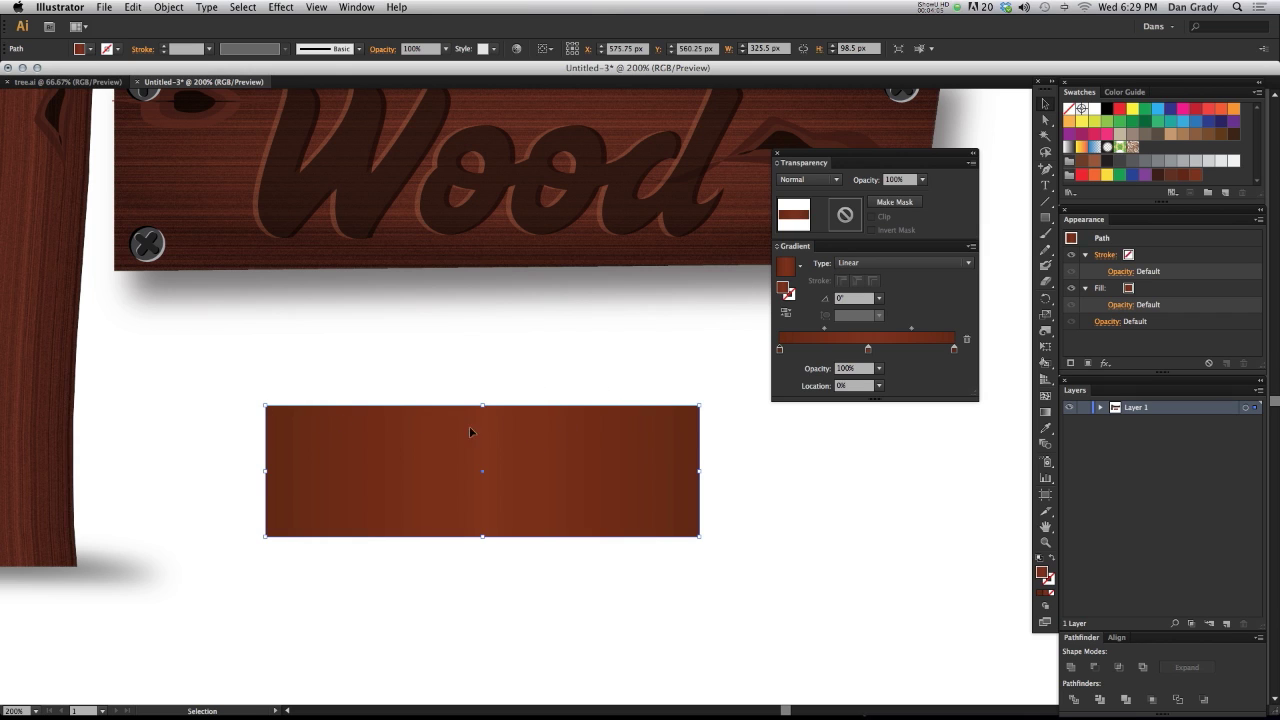
left_click(852, 299)
key("BackSpace")
key("Tab")
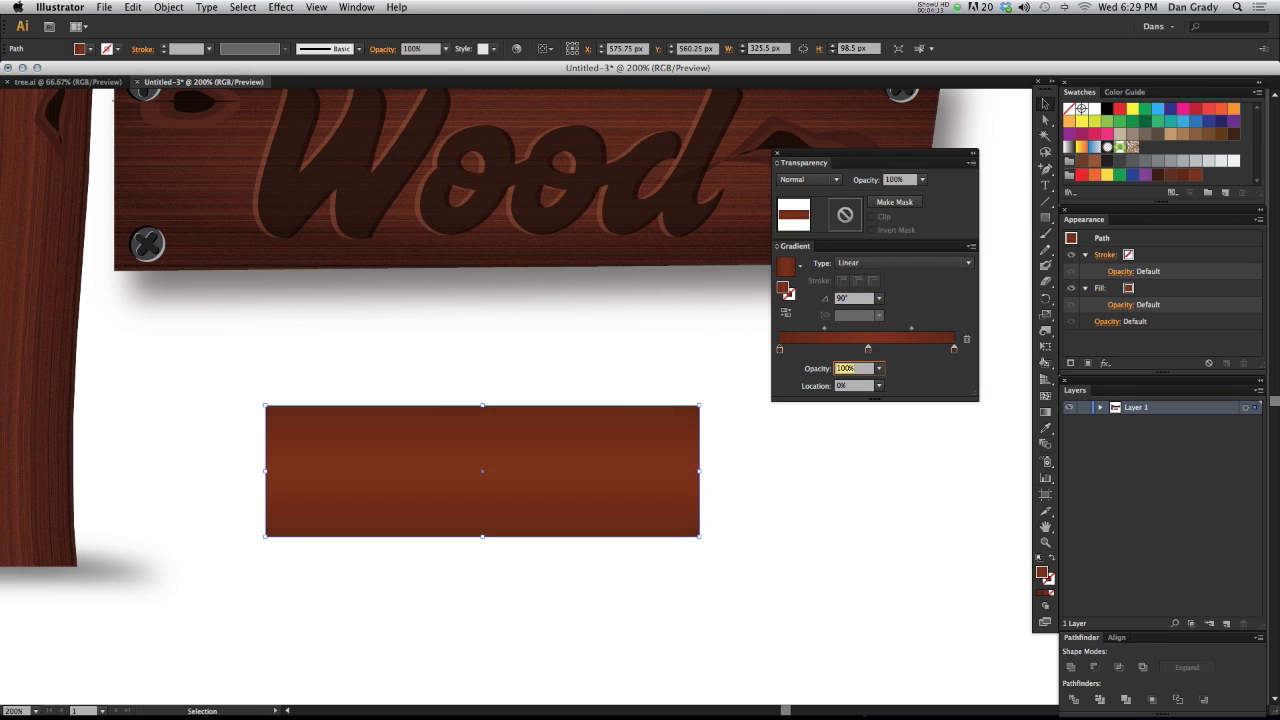
scroll(523, 420, "down", 1)
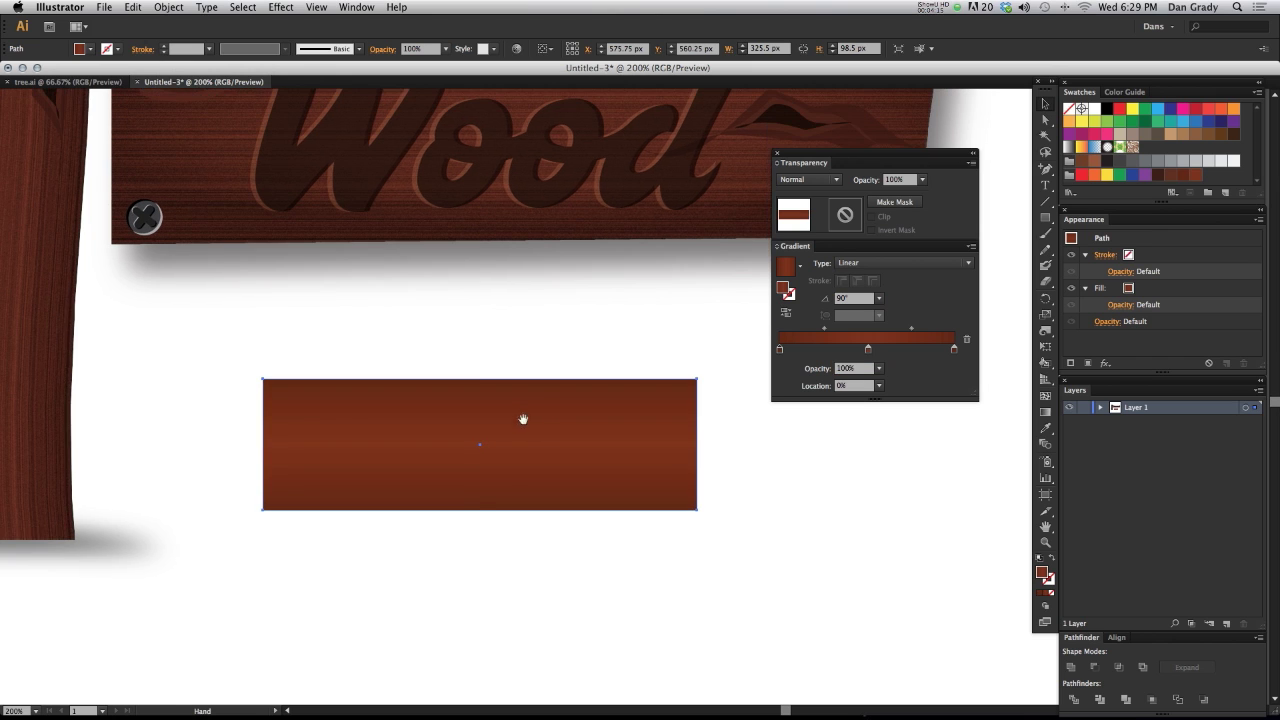
left_click(530, 598)
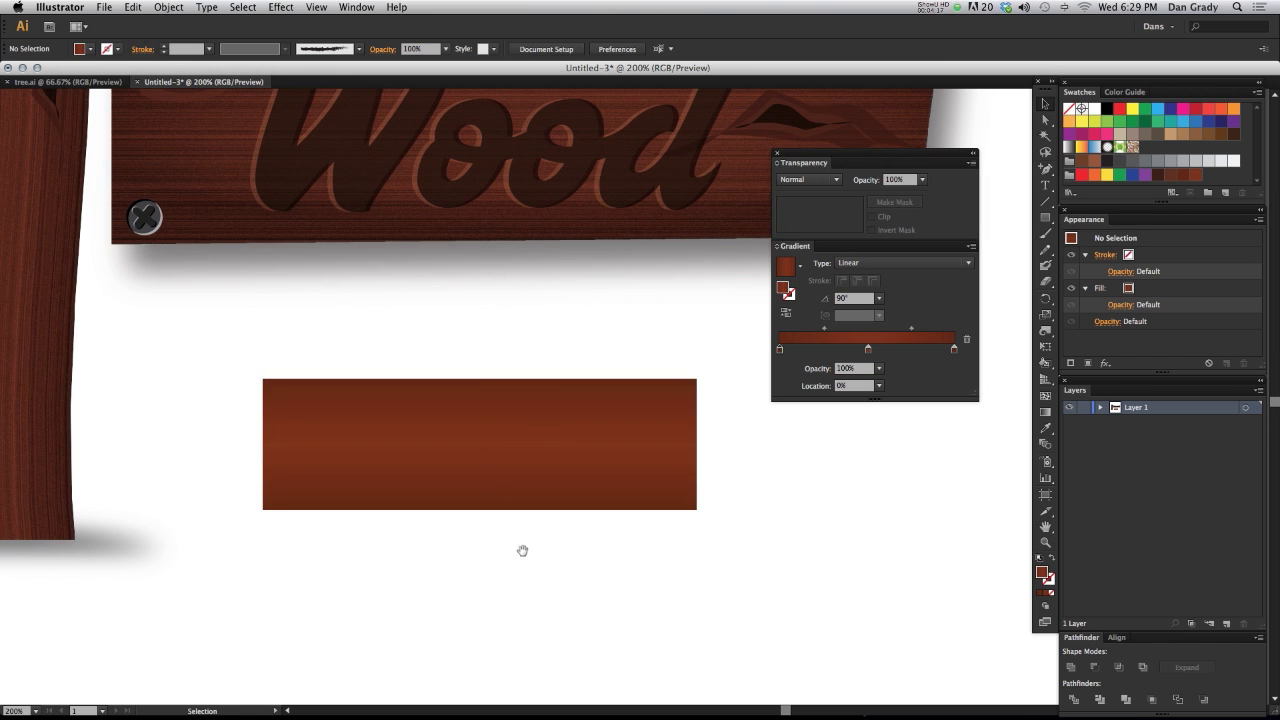
scroll(520, 549, "up", 4)
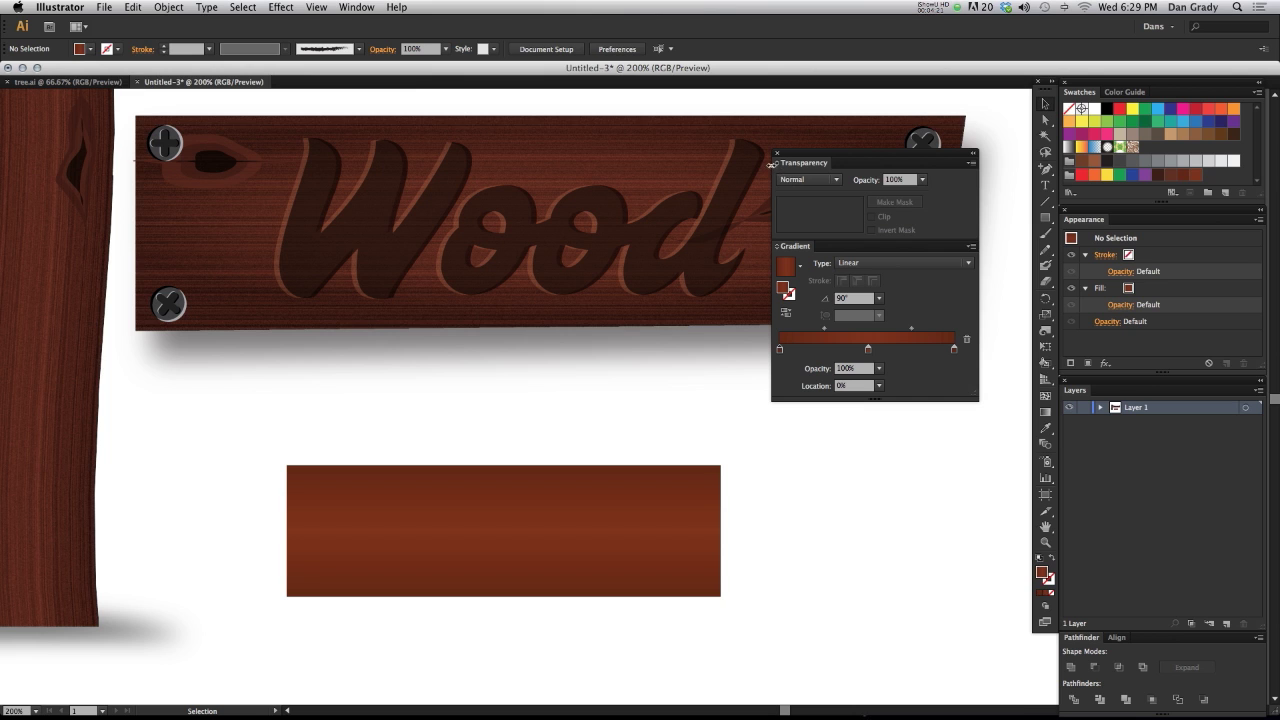
scroll(485, 402, "down", 2)
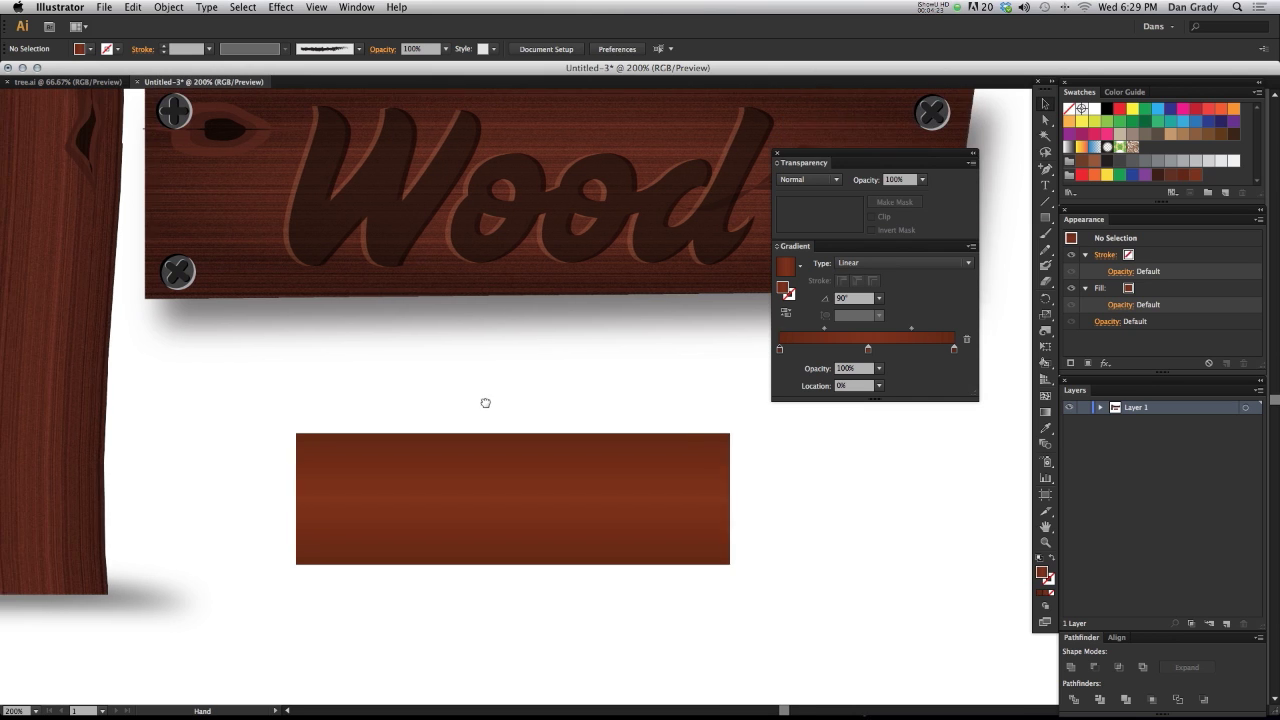
left_click_drag(485, 403, 491, 402)
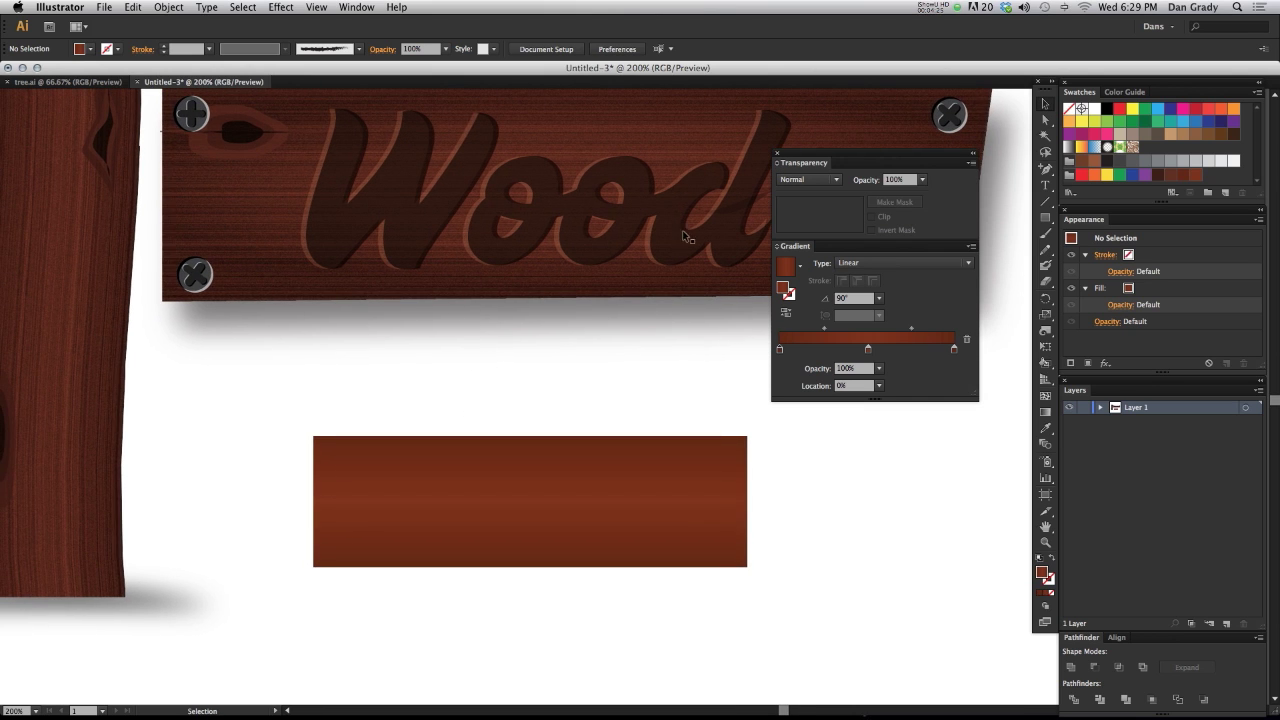
left_click(777, 153)
Open the Effect Gallery for the gradient rectangle and inspect the Grain texture across its preview
scroll(597, 414, "down", 3)
key("a")
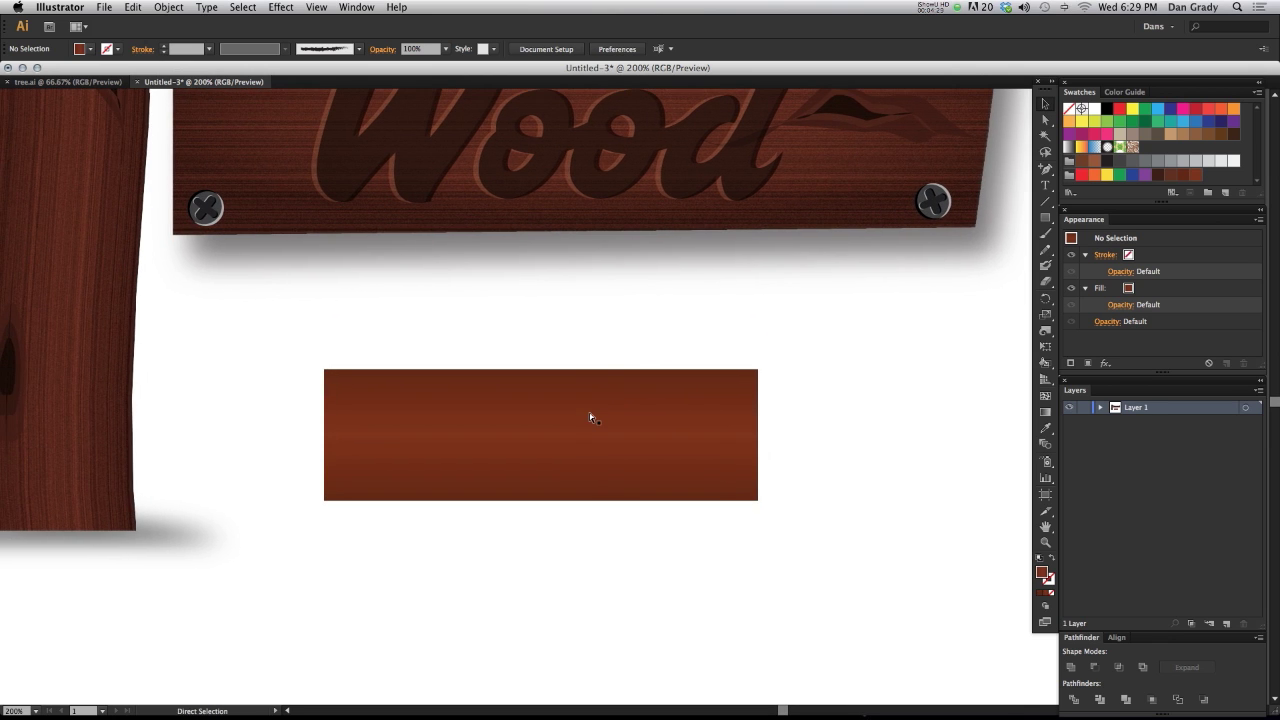
left_click_drag(558, 408, 573, 377)
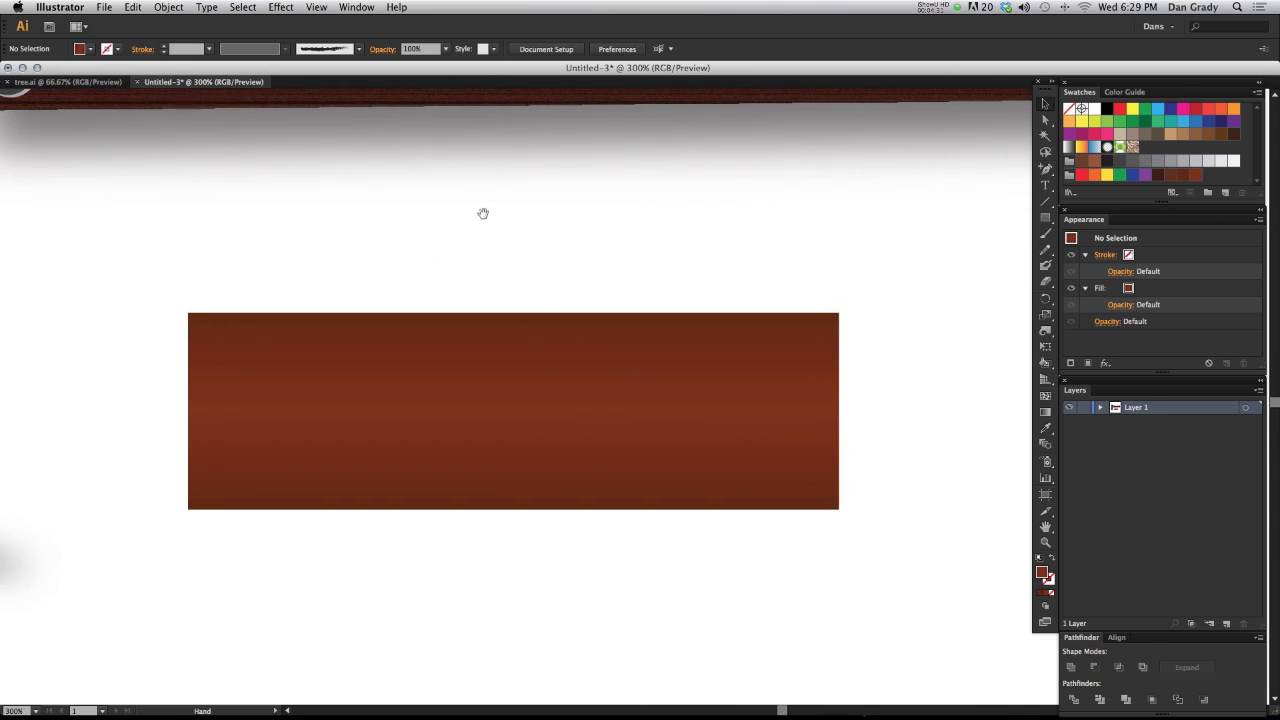
mouse_move(500, 250)
left_mouse_down()
mouse_move(538, 366)
mouse_move(497, 289)
mouse_move(499, 262)
left_mouse_up()
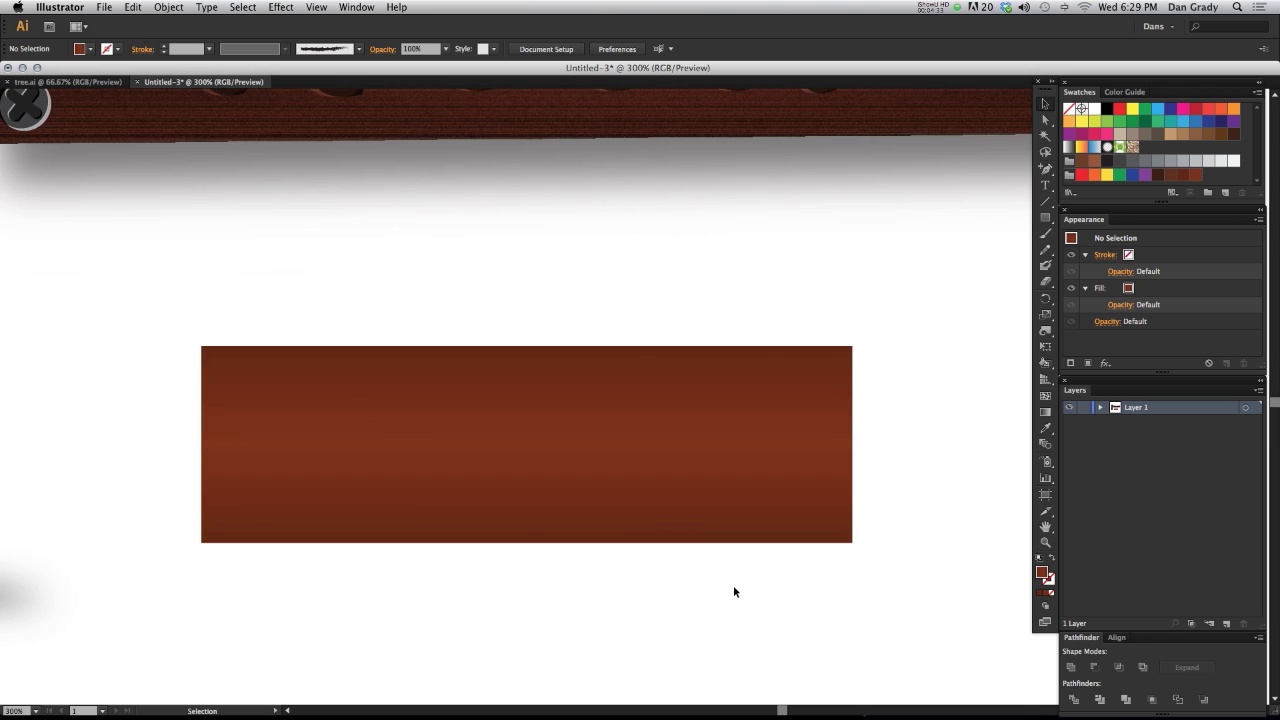
left_click_drag(734, 587, 596, 499)
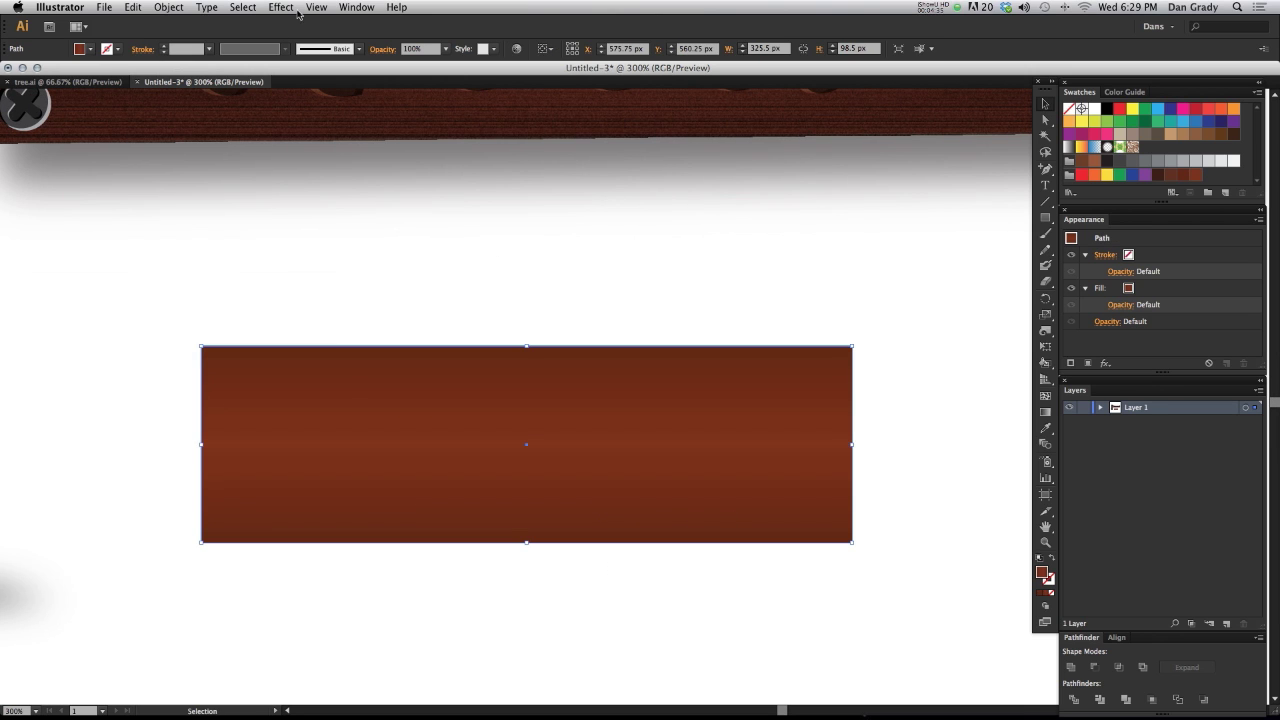
left_click(283, 8)
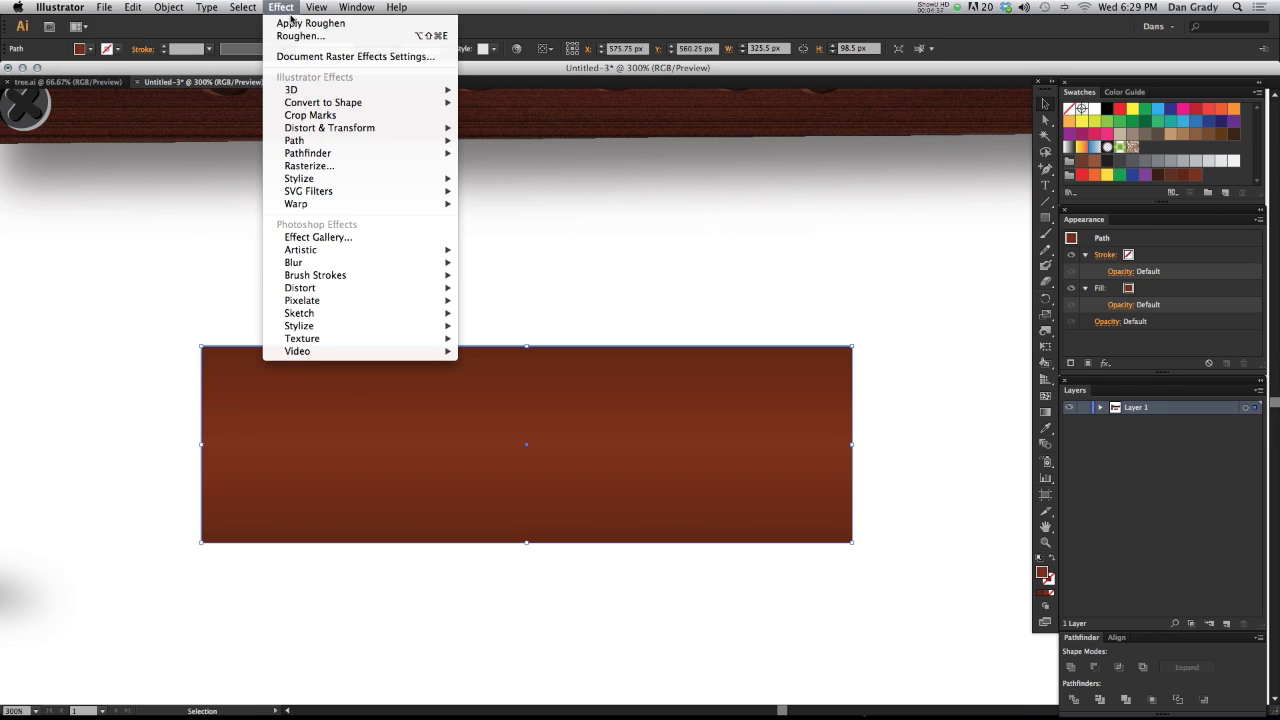
left_click(346, 240)
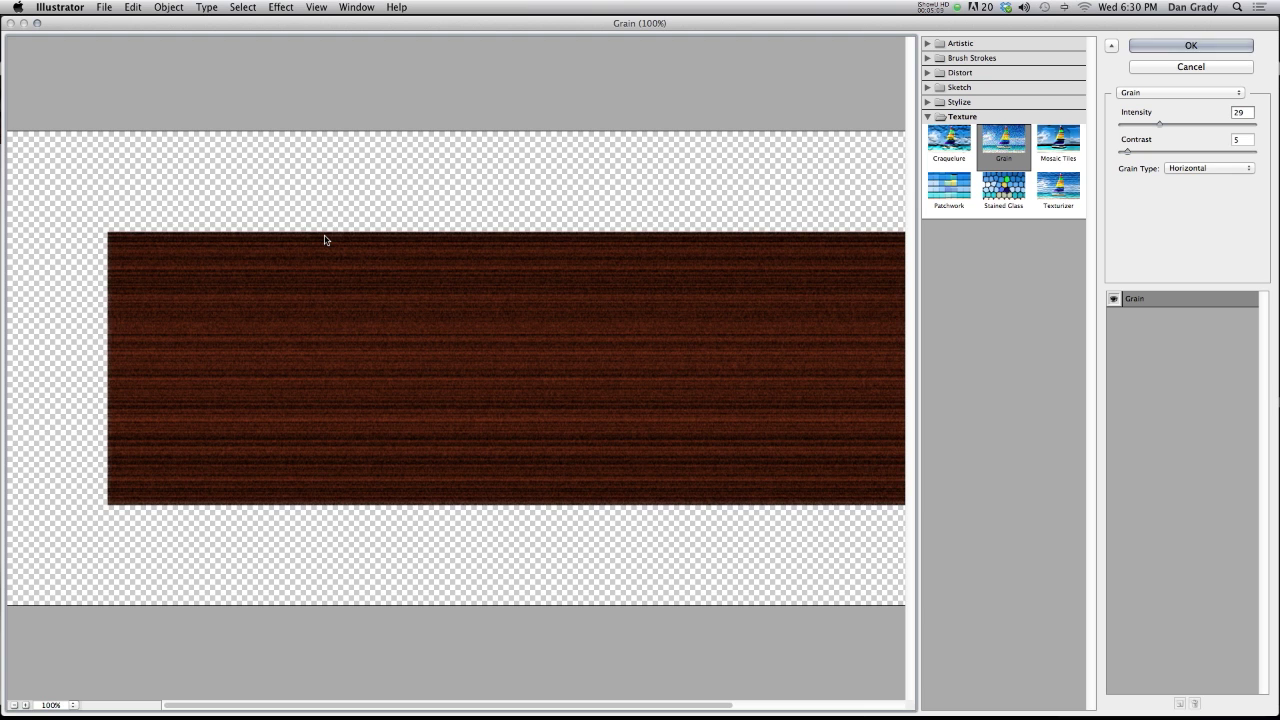
left_click_drag(674, 277, 807, 326)
left_click_drag(729, 317, 777, 377)
left_click_drag(754, 271, 638, 284)
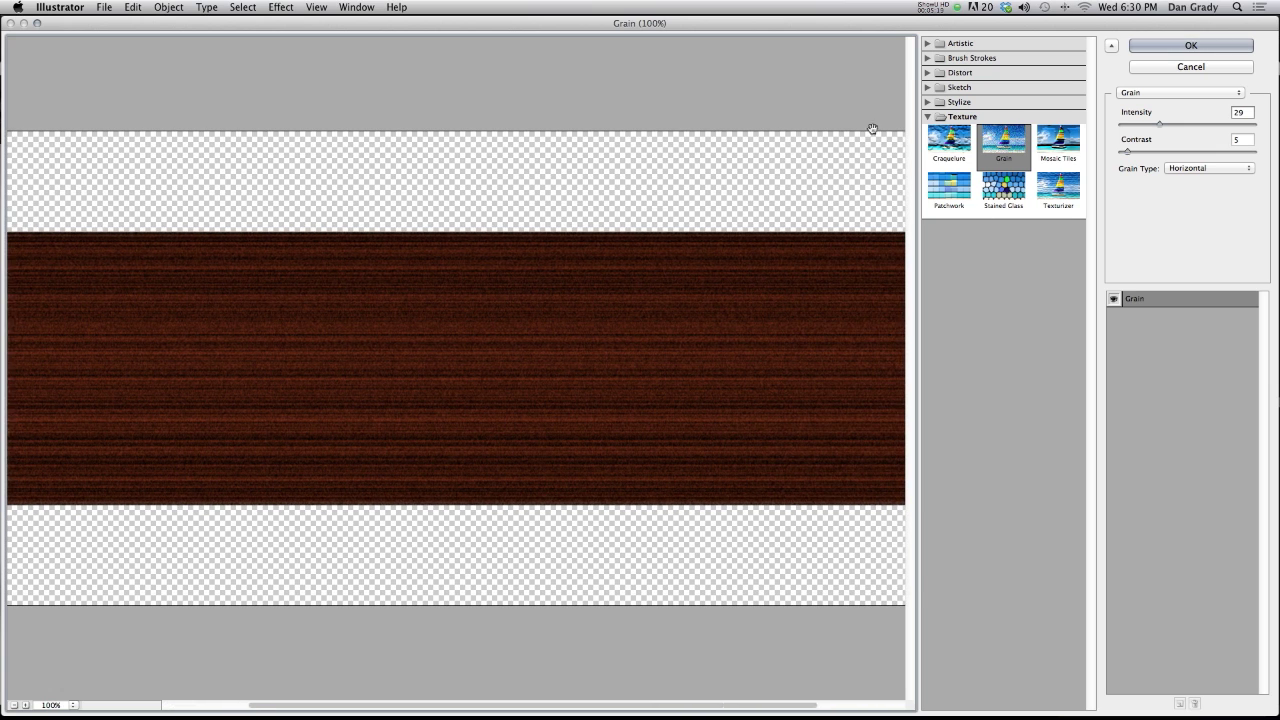
Try the Craquelure, Patchwork, Stained Glass and Texturizer textures on the rectangle, and return to Grain
left_click(940, 117)
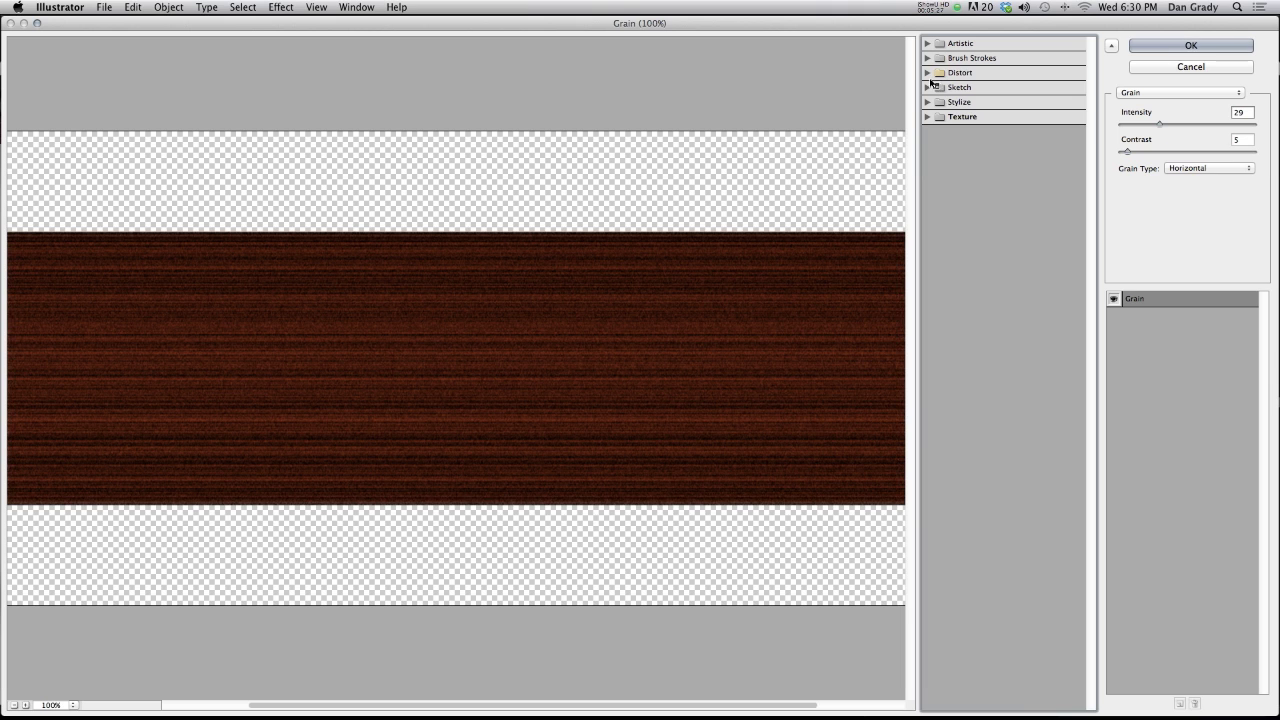
left_click(930, 117)
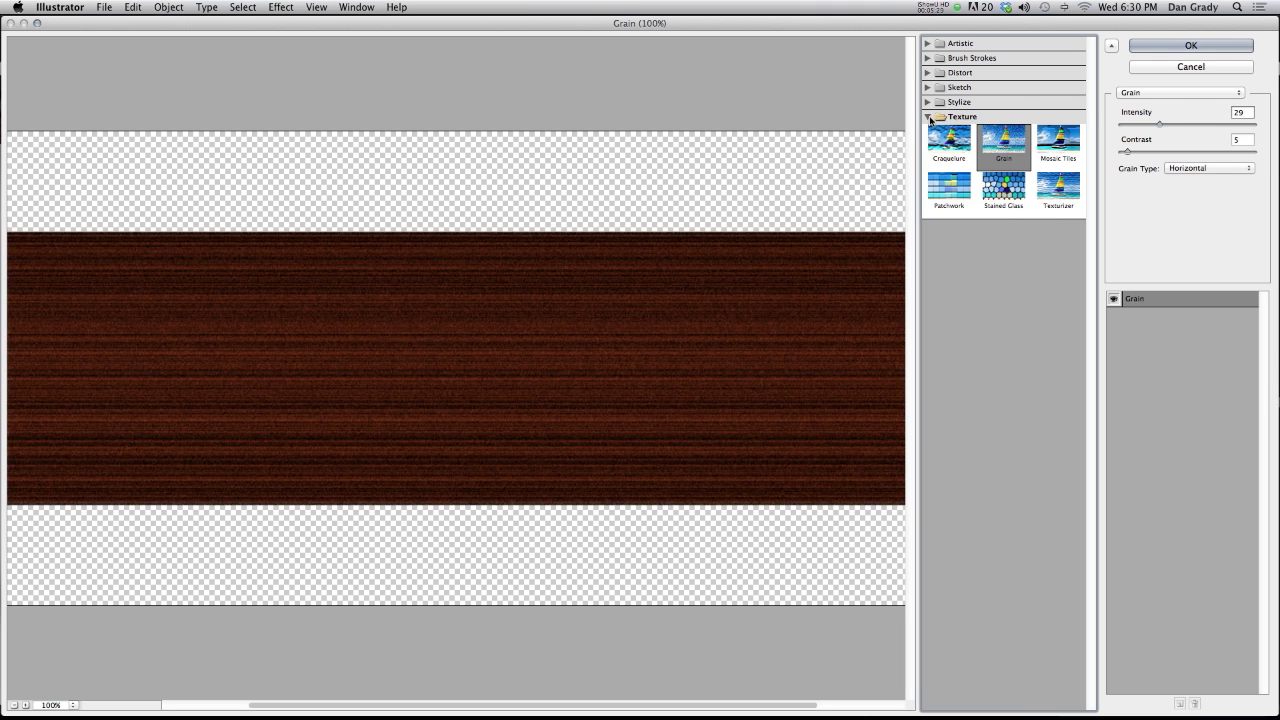
left_click(962, 152)
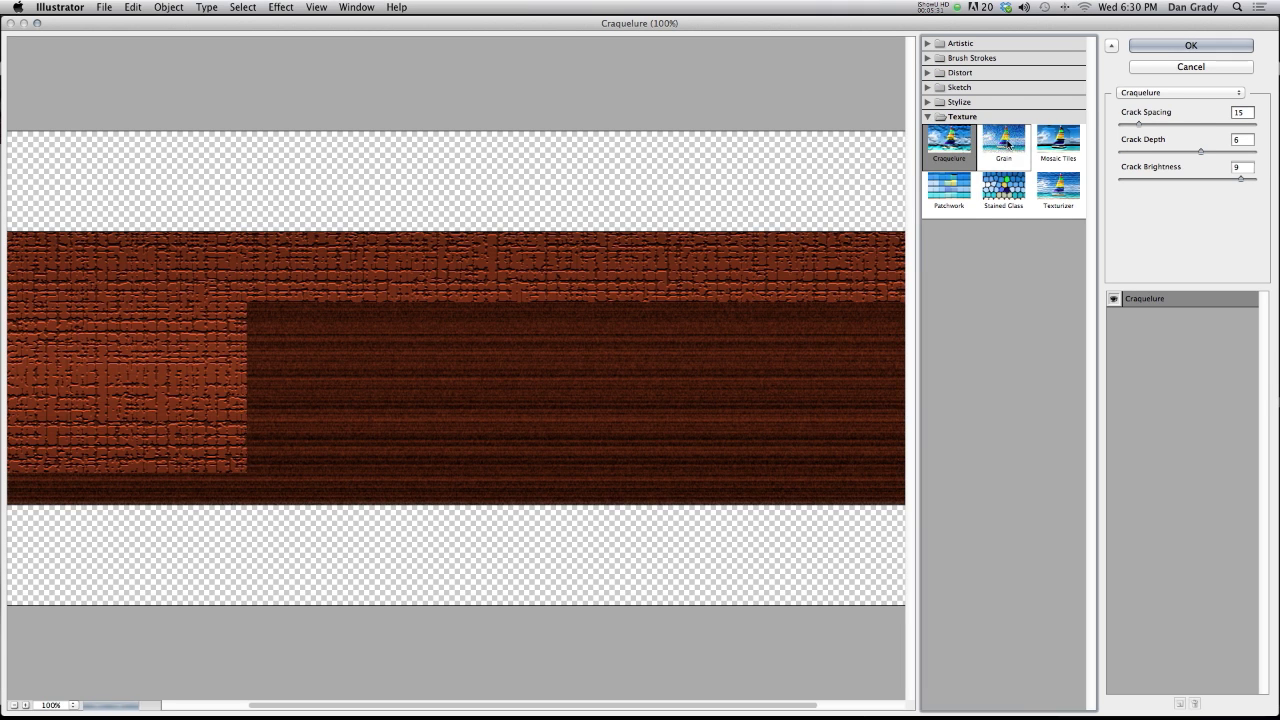
left_click(1005, 143)
left_click(948, 188)
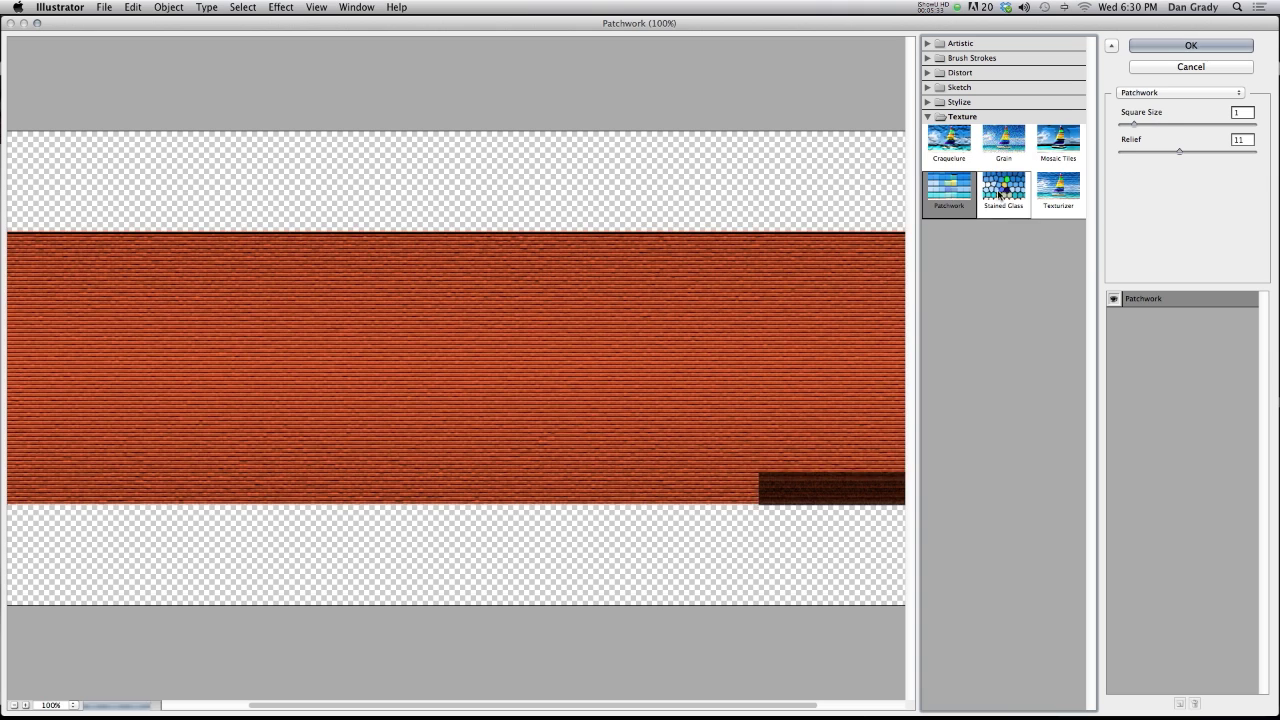
left_click(999, 192)
left_click(1059, 195)
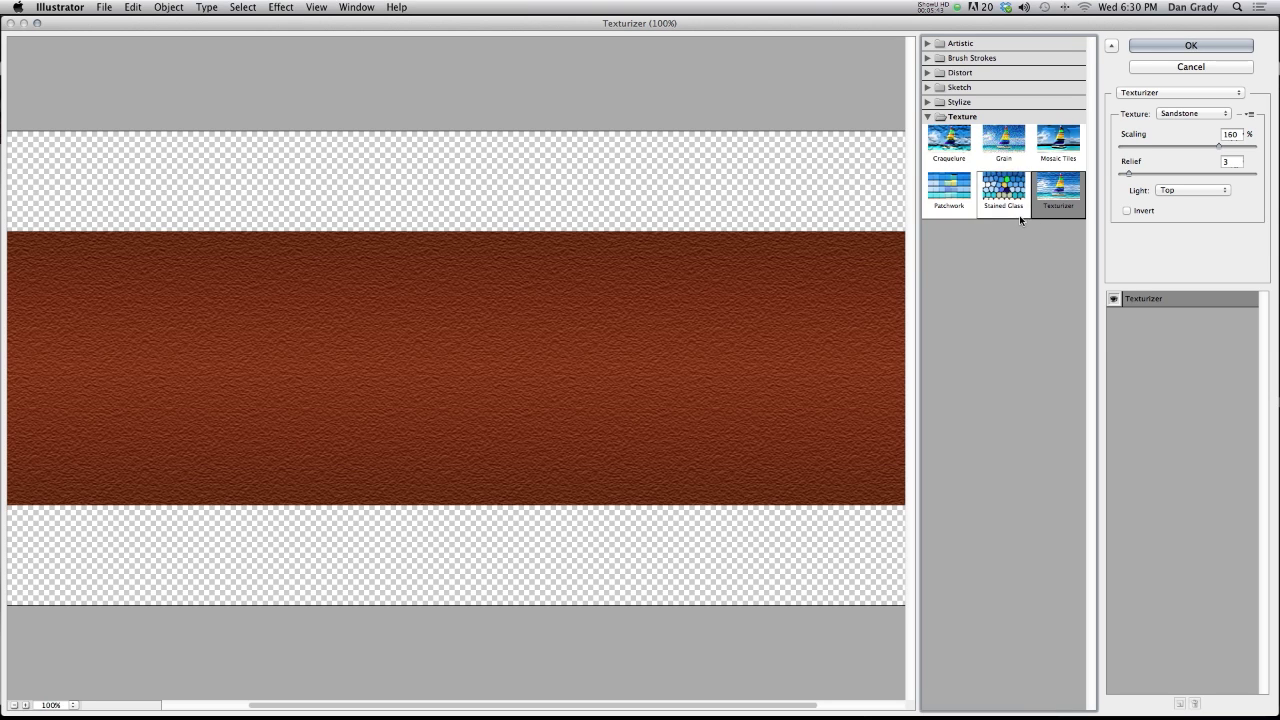
left_click(1008, 203)
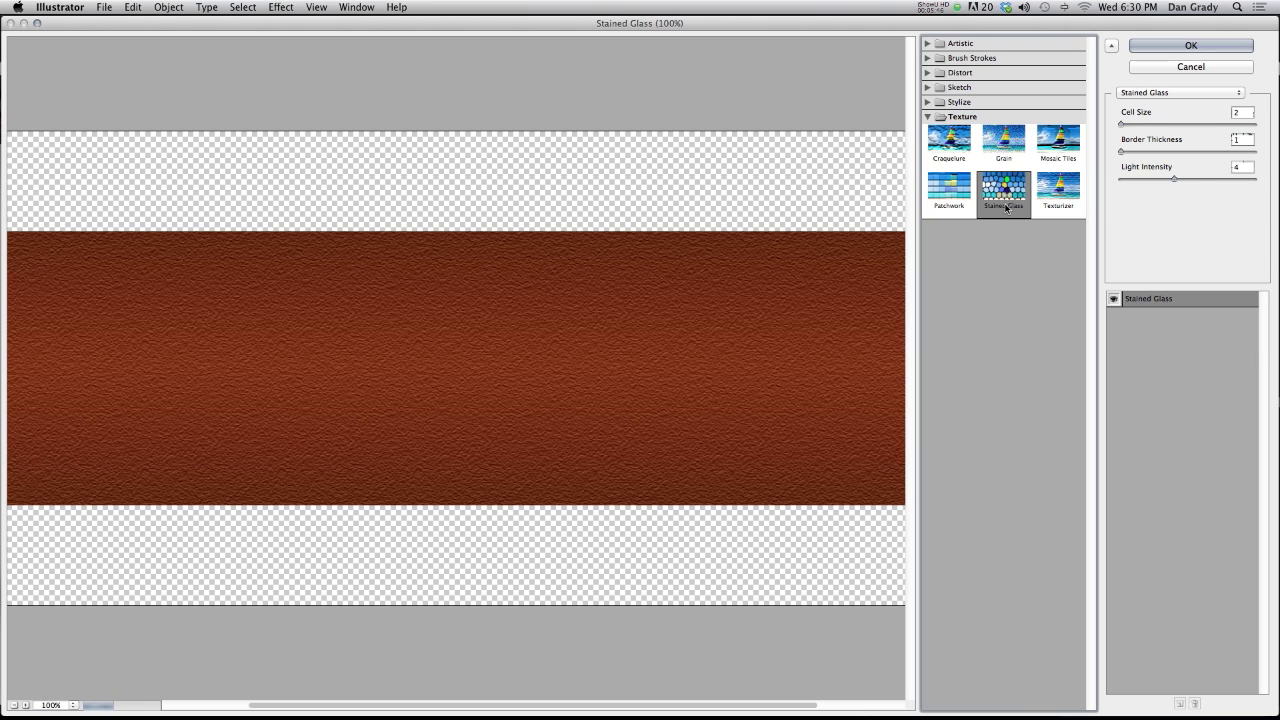
left_click(1005, 150)
Apply the Grain effect to the rectangle with intensity 29, contrast 5 and the Horizontal grain type after trying Regular
left_click(1200, 93)
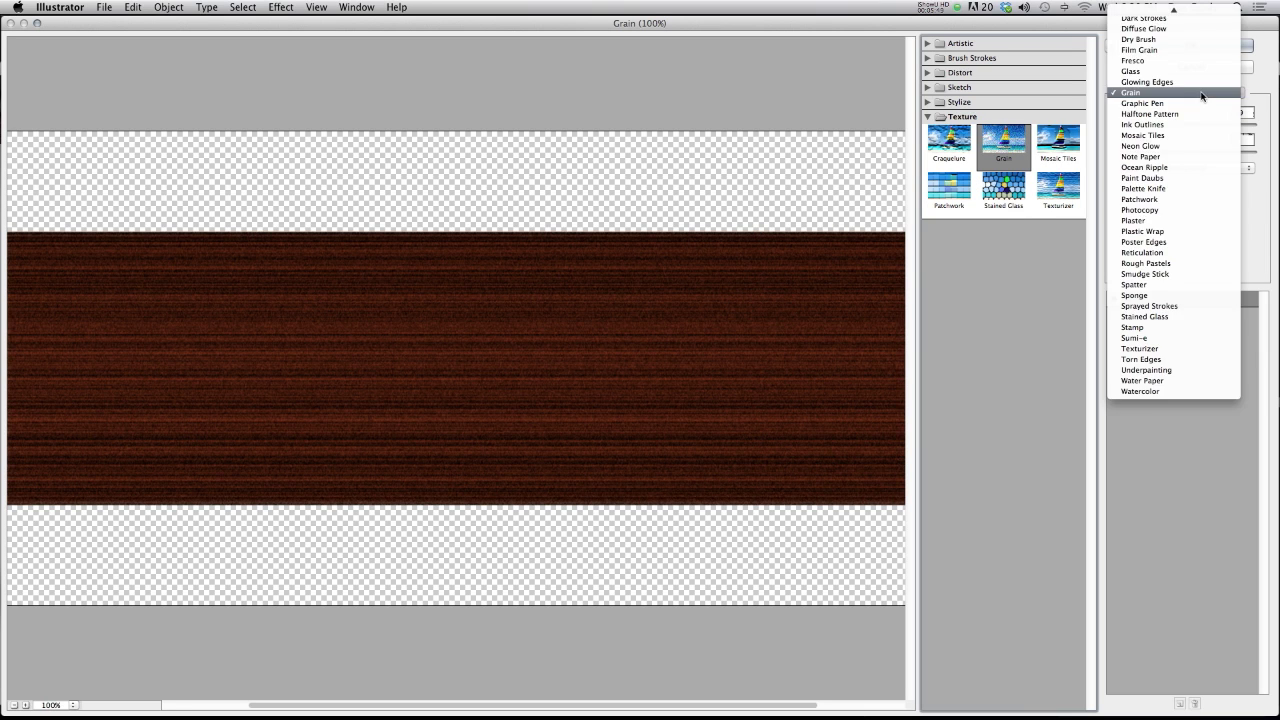
left_click(1262, 104)
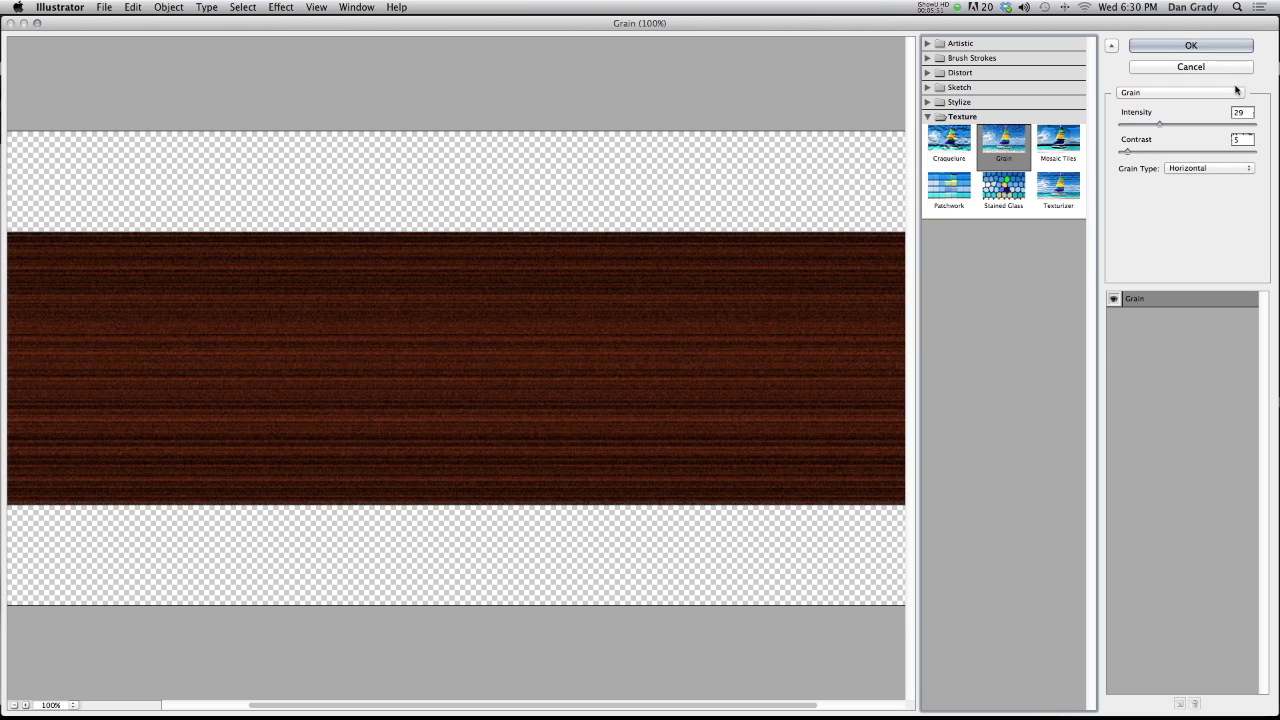
left_click(1214, 168)
left_click(1182, 94)
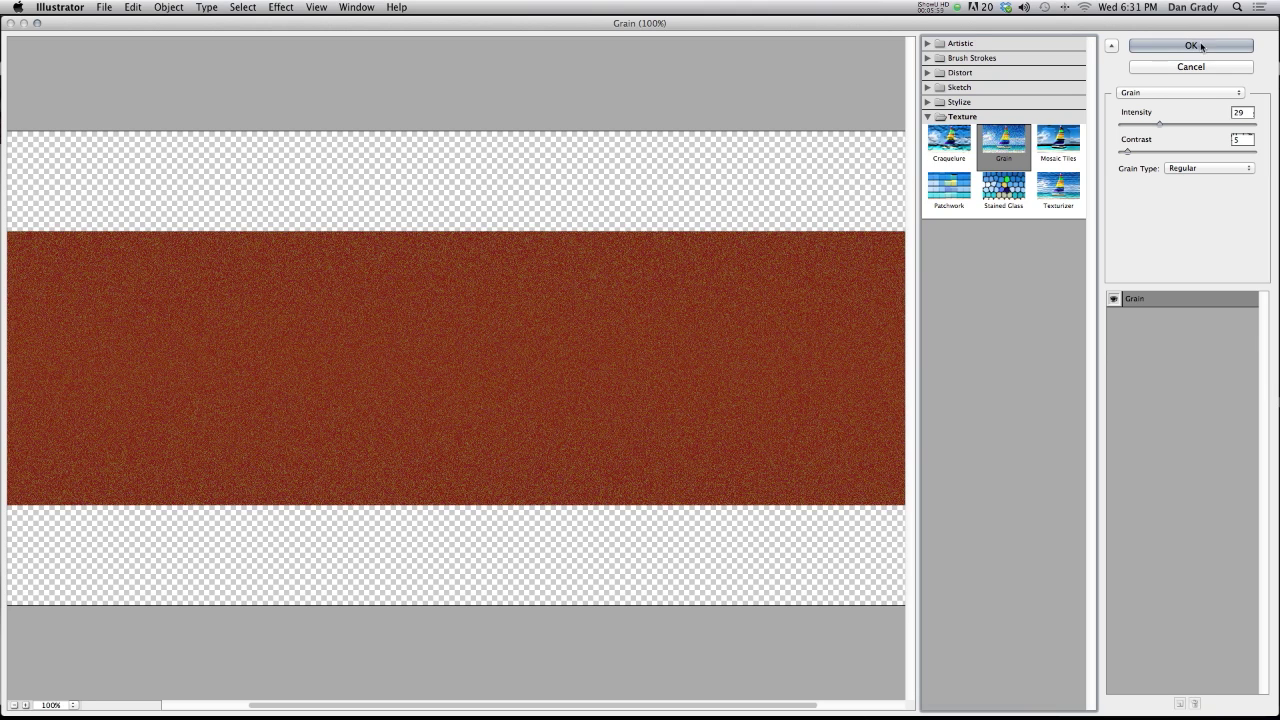
left_click(1181, 167)
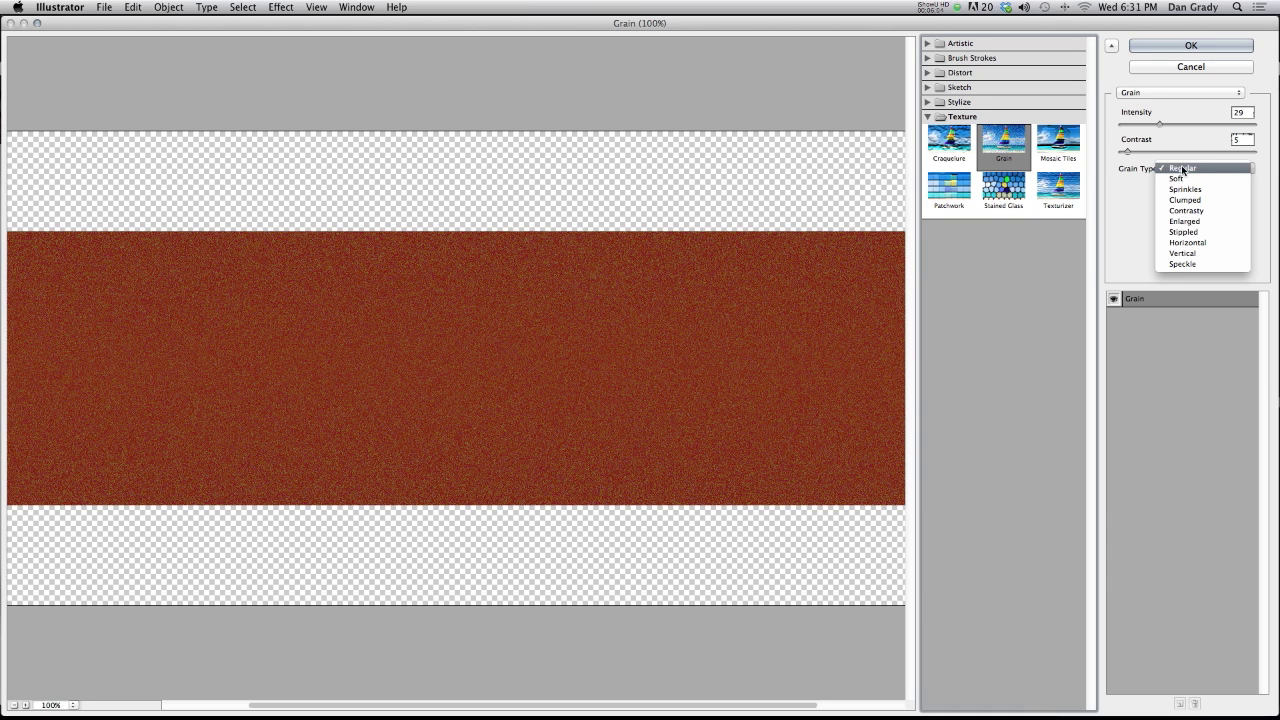
left_click(1186, 243)
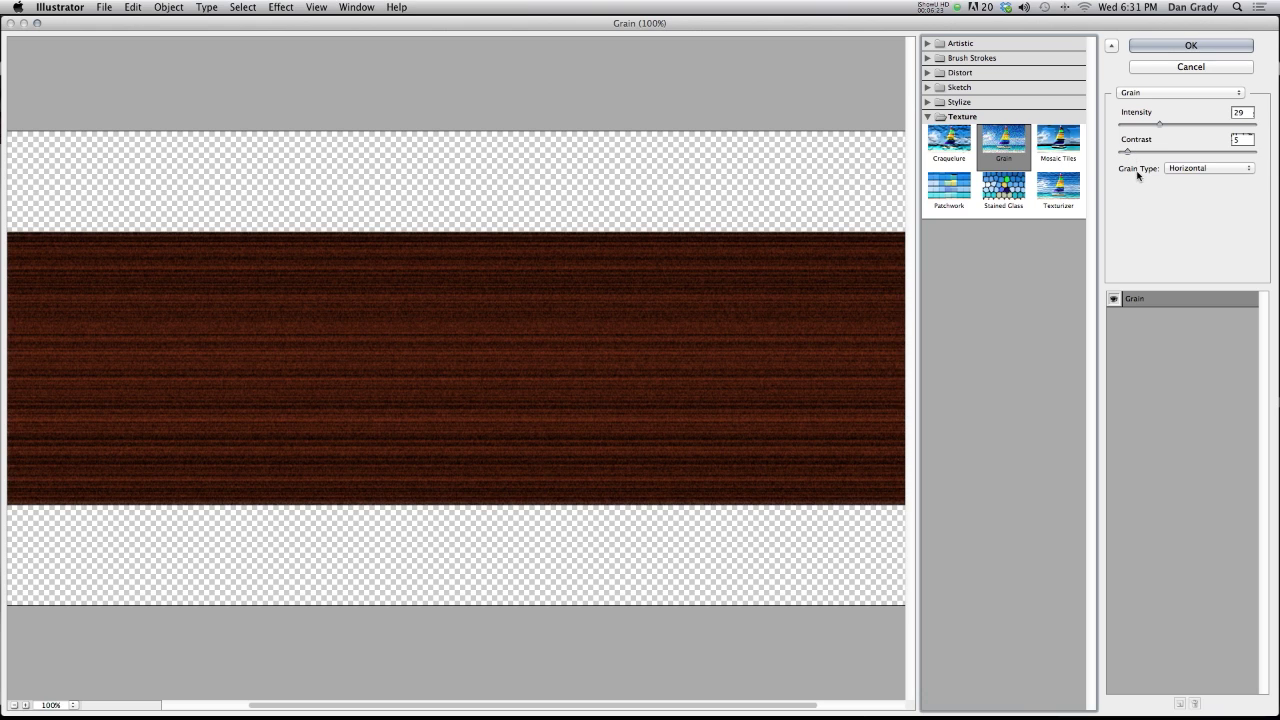
left_click(1191, 46)
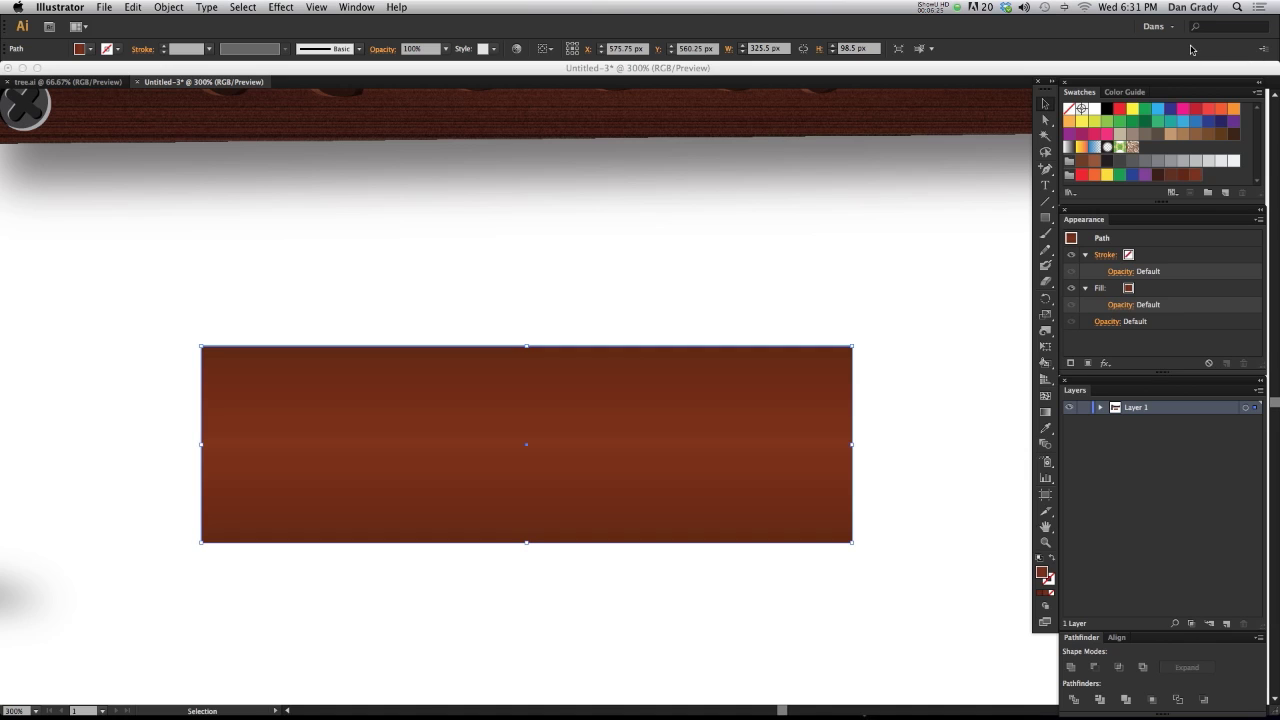
left_click(944, 443)
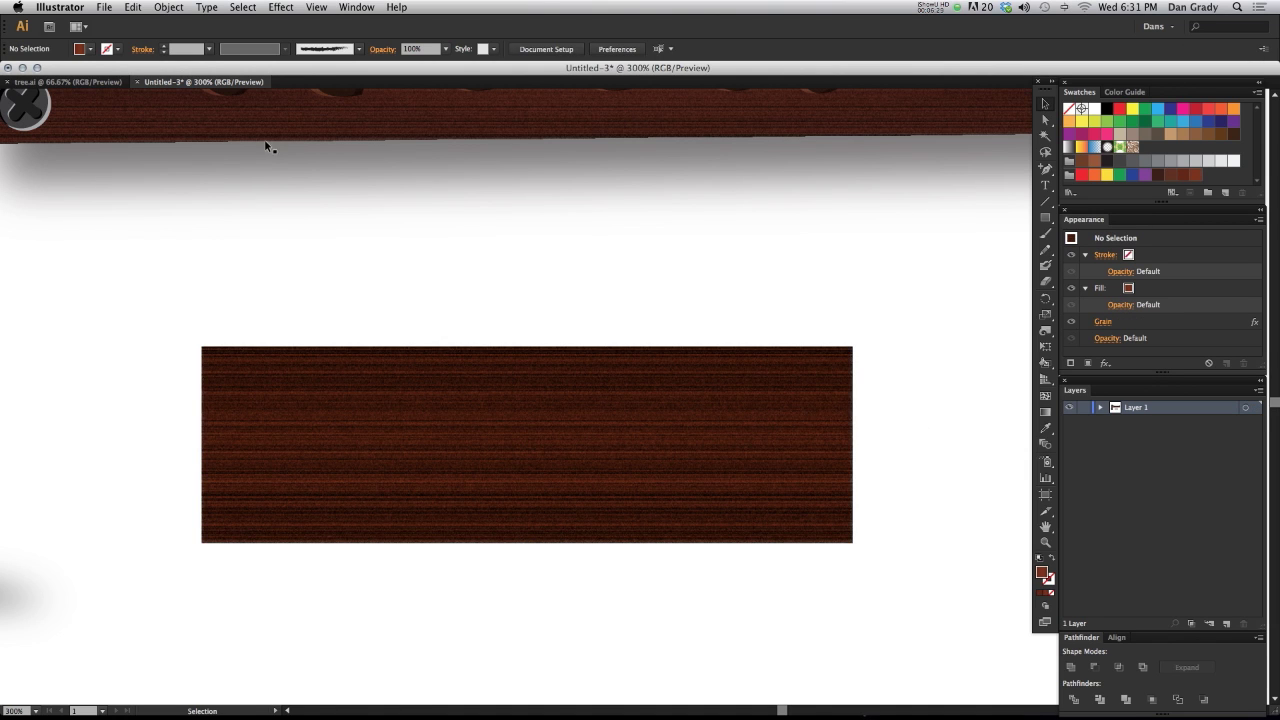
key("space")
left_click_drag(355, 290, 363, 265)
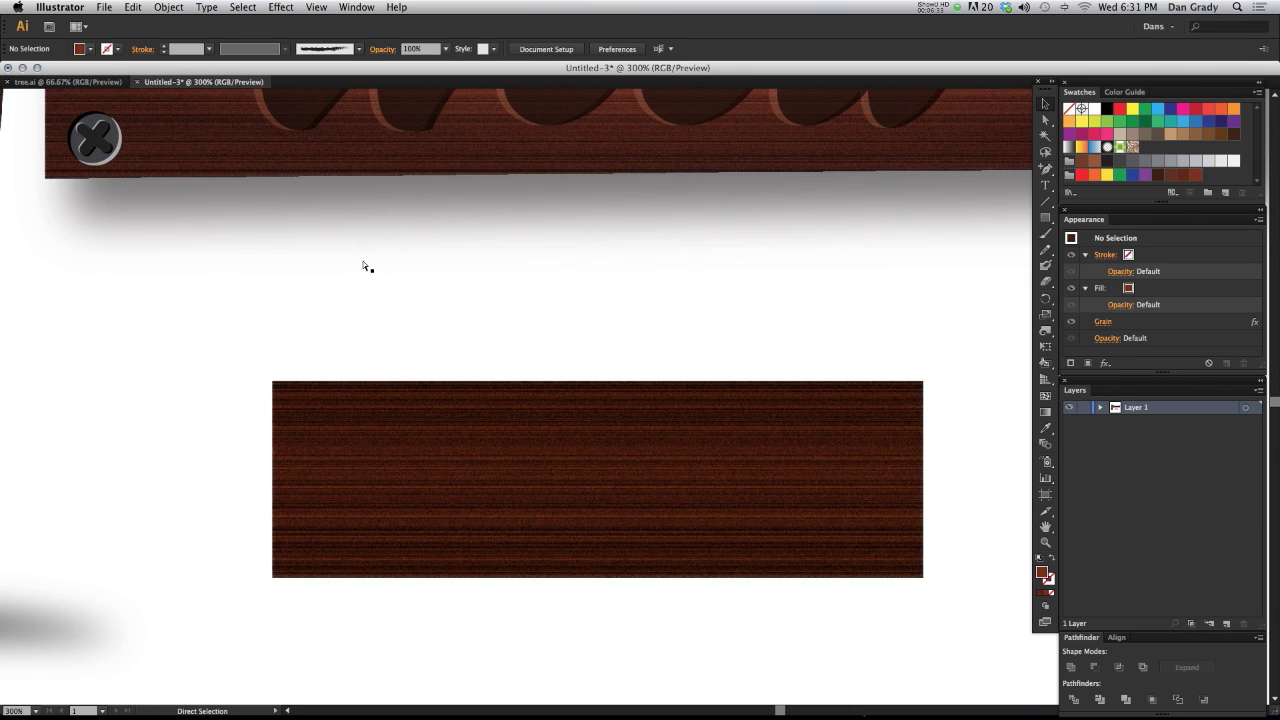
Move the wood-grain plank a short distance to the right in the space below the finished sign
key("super+minus")
key("space")
left_click_drag(755, 449, 659, 400)
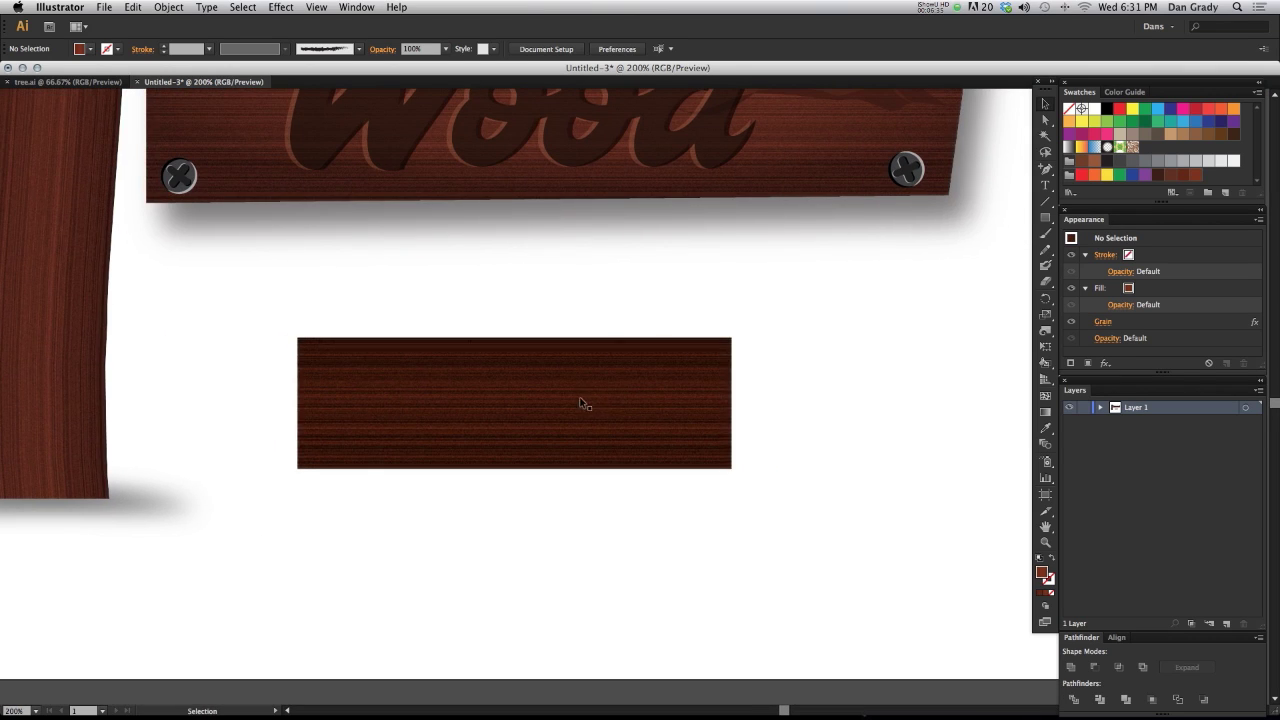
left_click_drag(580, 403, 660, 406)
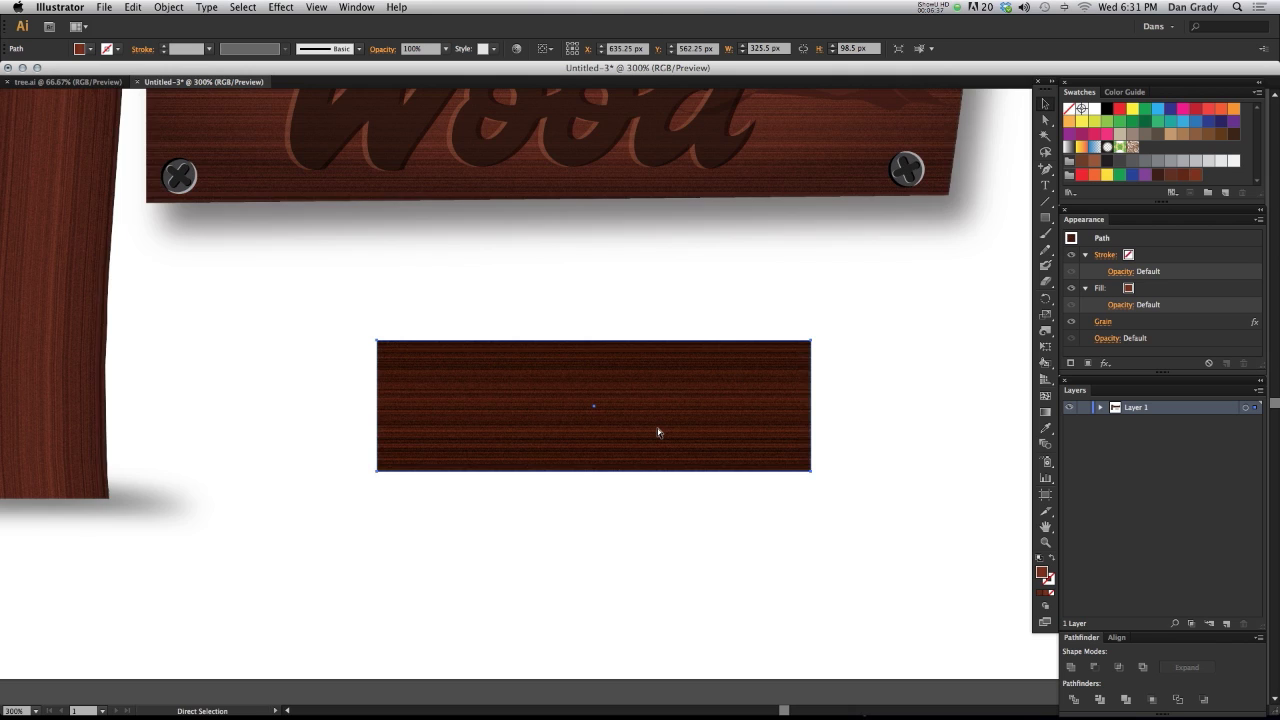
Draw a circle about 55 px in diameter in the empty space below the wood-grain plank
key("super+plus")
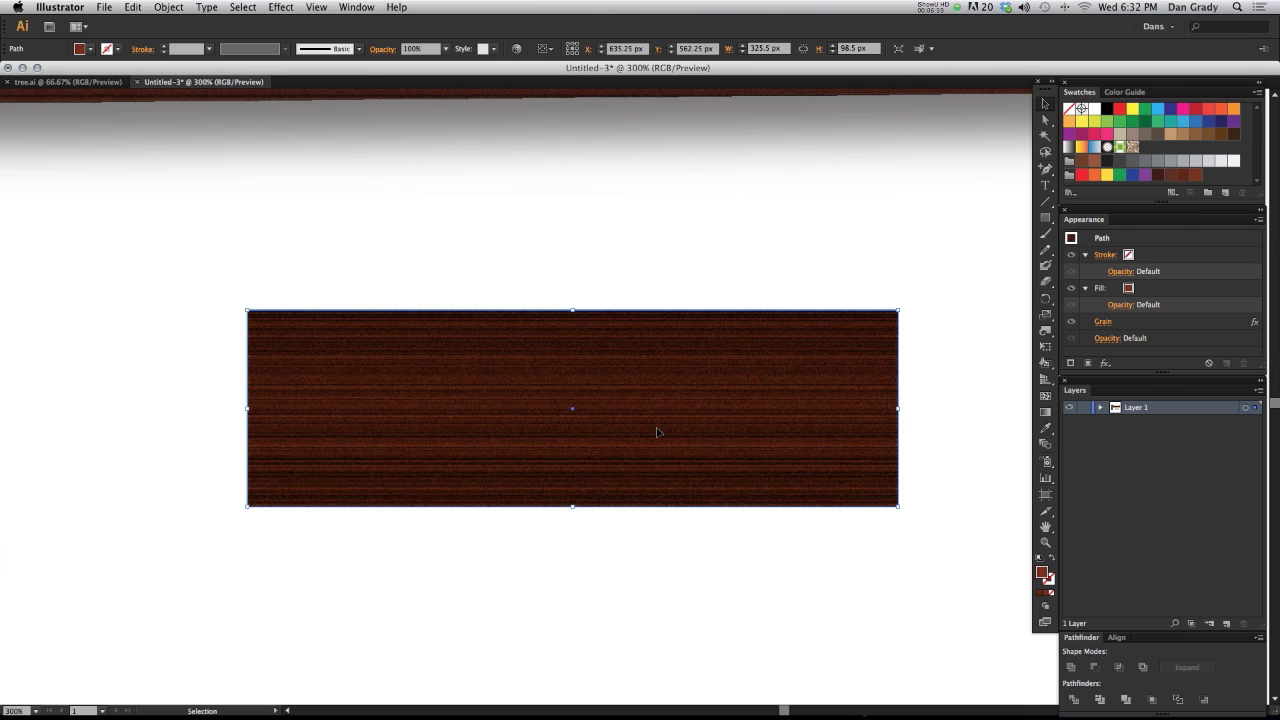
key("super+minus")
left_click_drag(585, 382, 555, 320)
key("super+equal")
scroll(449, 397, "left", 3)
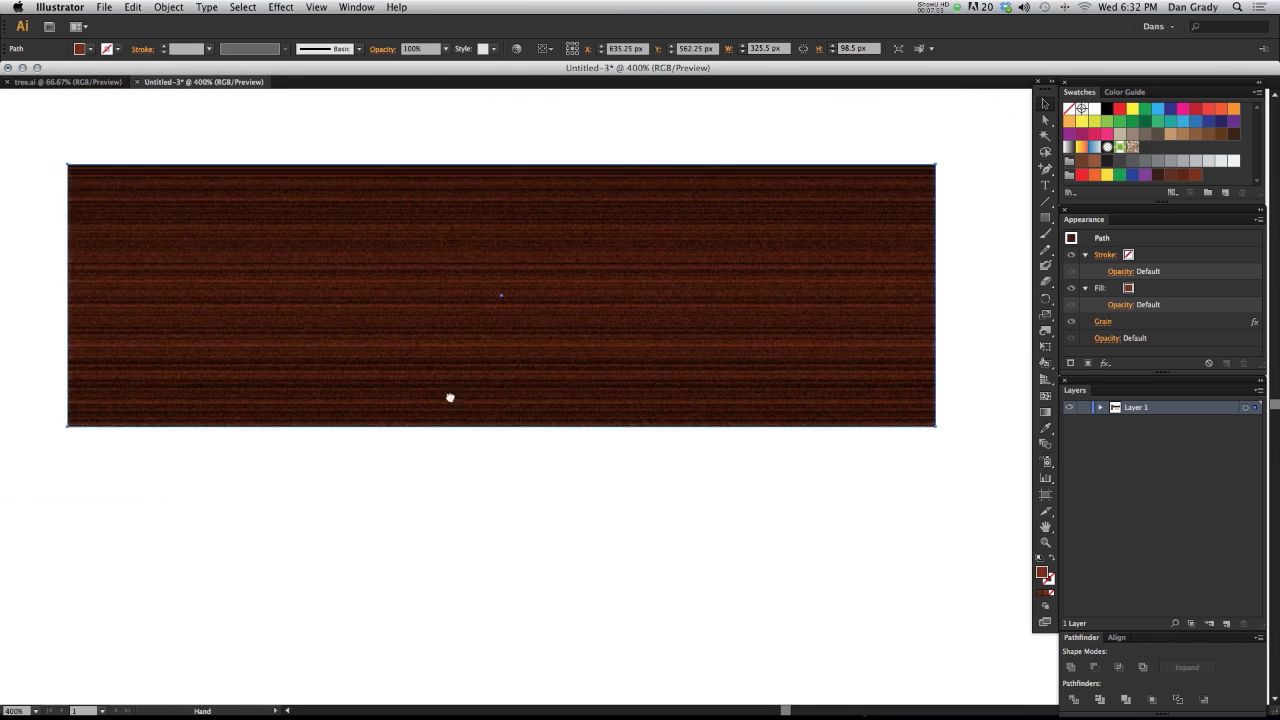
scroll(523, 450, "down", 2)
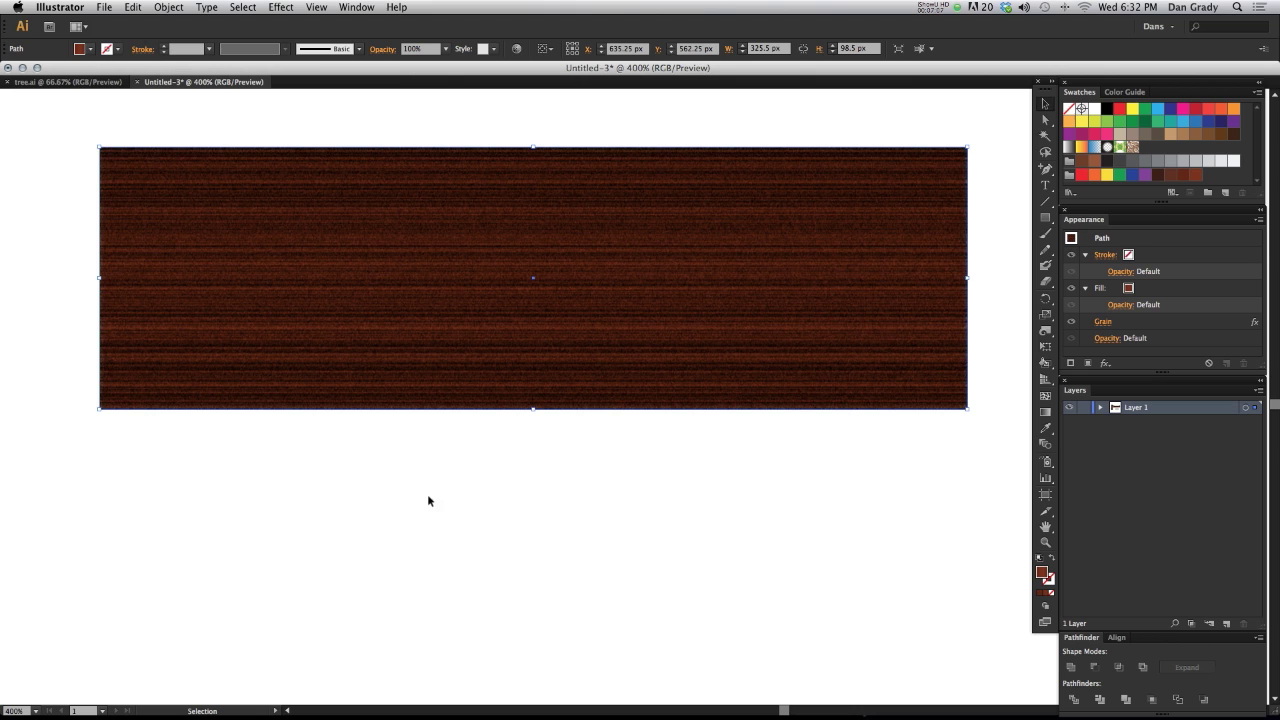
key("l")
left_click_drag(403, 481, 550, 605)
scroll(543, 560, "down", 2)
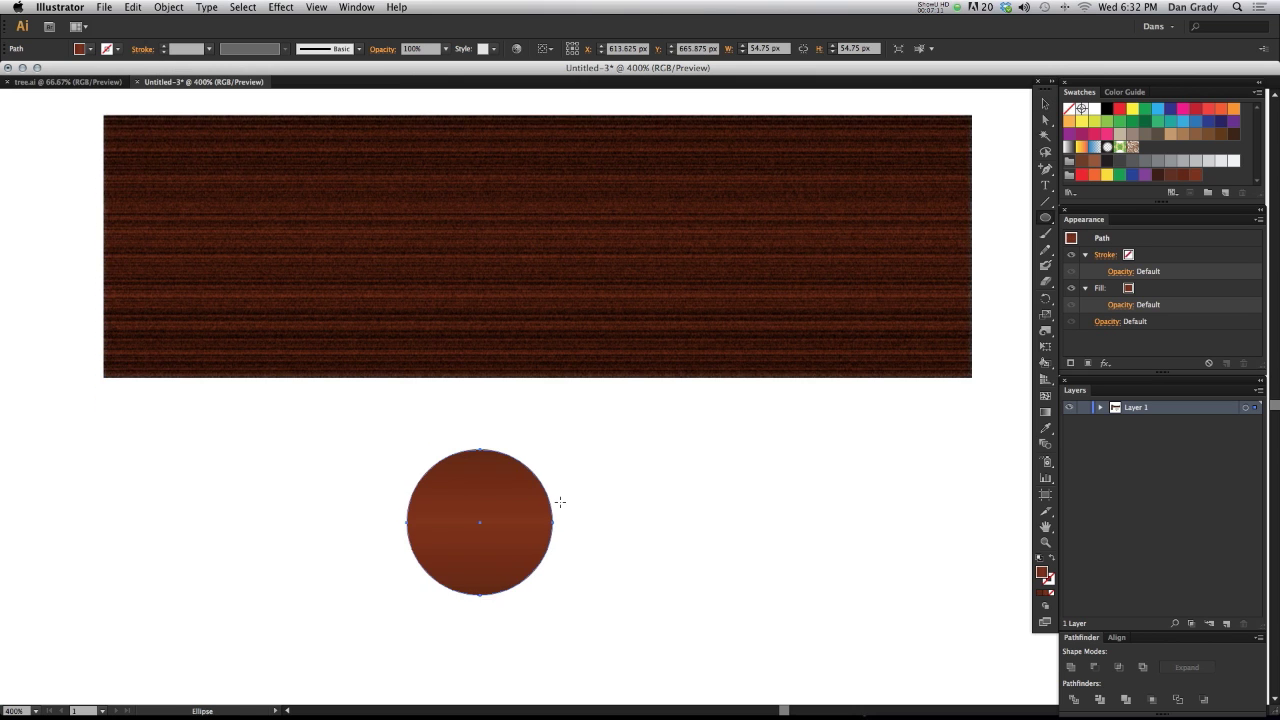
Fill the circle with the solid dark brown swatch R=96 G=40 B=19 and deselect it
key("super+equal")
left_click_drag(477, 554, 525, 480)
key("v")
left_click_drag(600, 565, 486, 503)
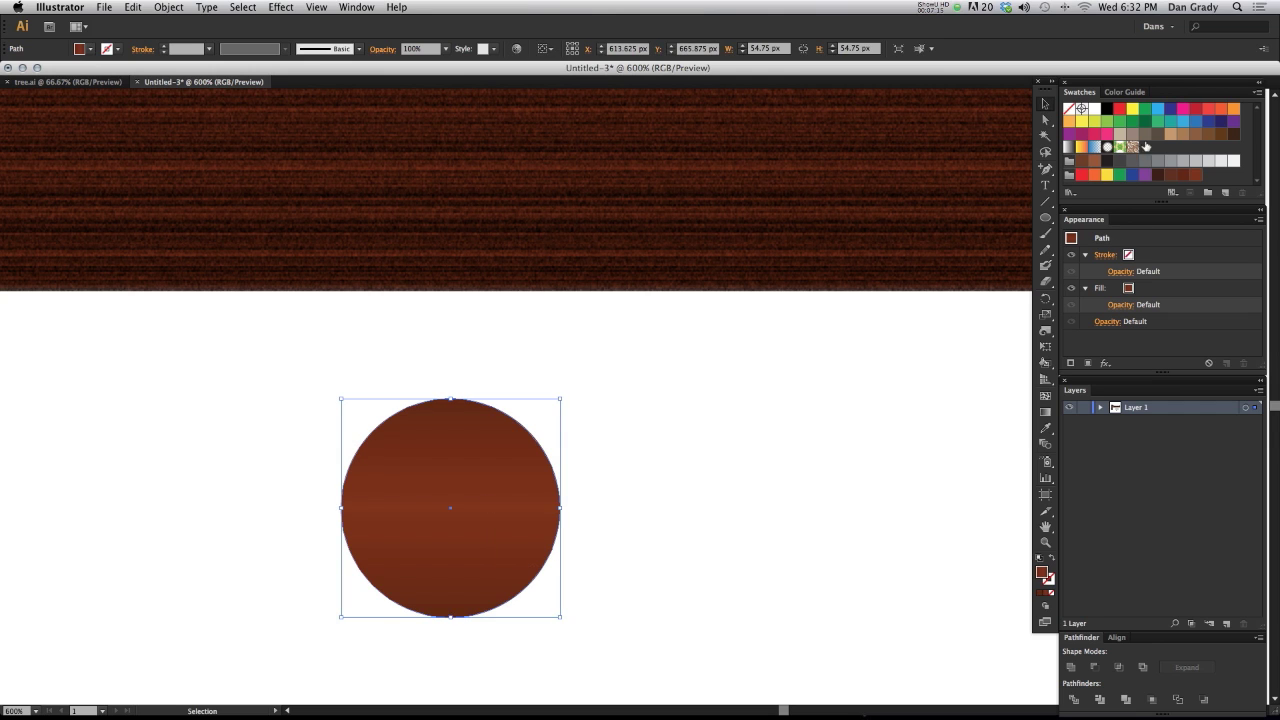
left_click(1191, 176)
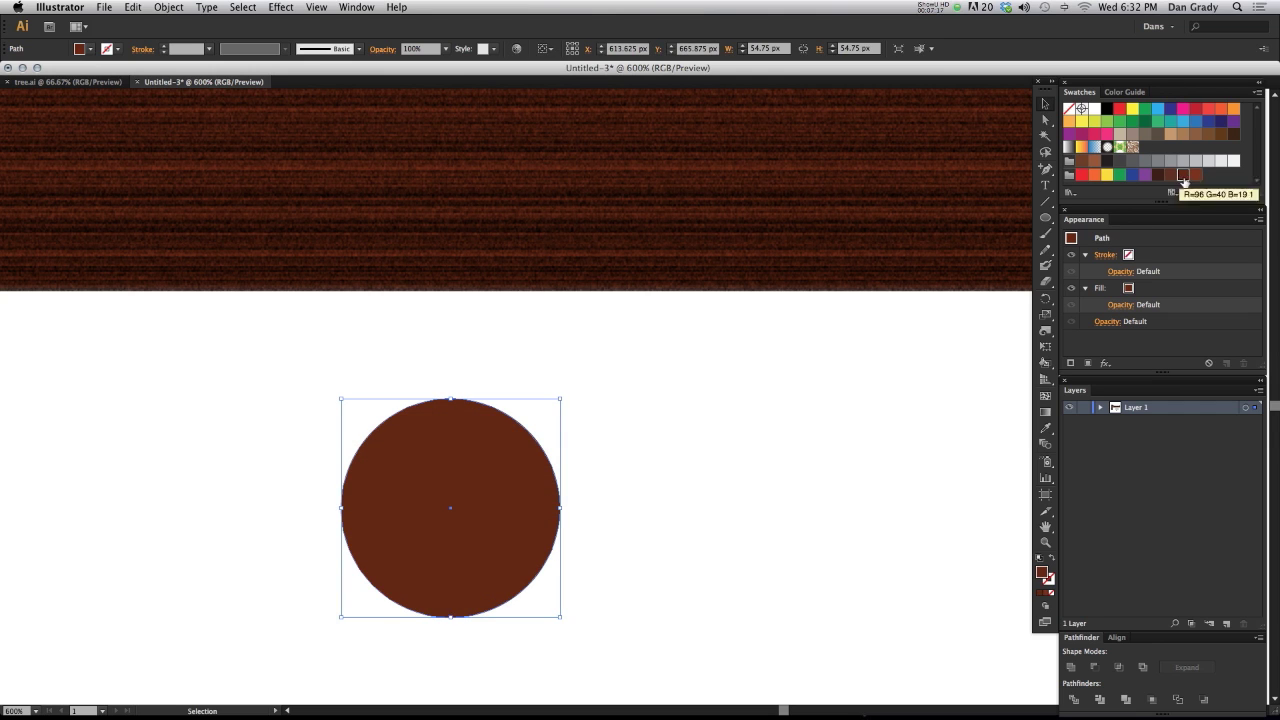
key("space")
left_click_drag(551, 441, 557, 423)
left_click(569, 437)
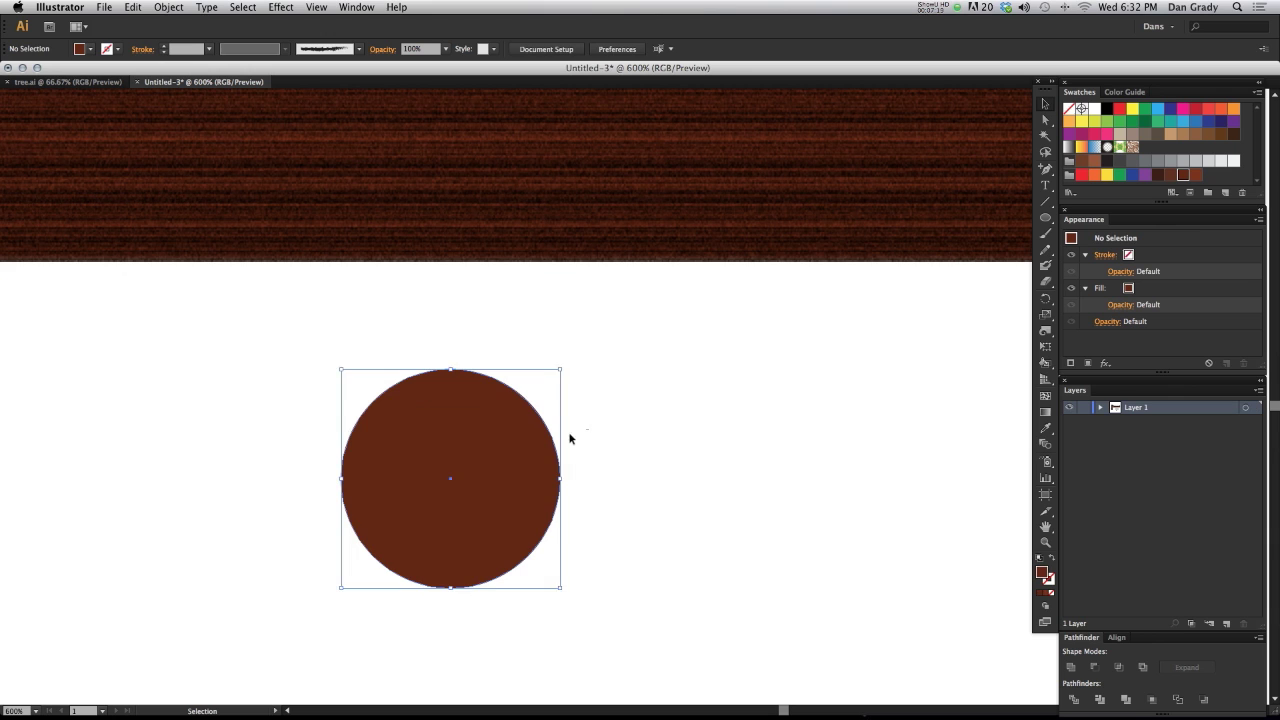
Apply a Roughen effect to the circle with relative size 5%, detail 8/in and smooth points
left_click_drag(624, 520, 433, 408)
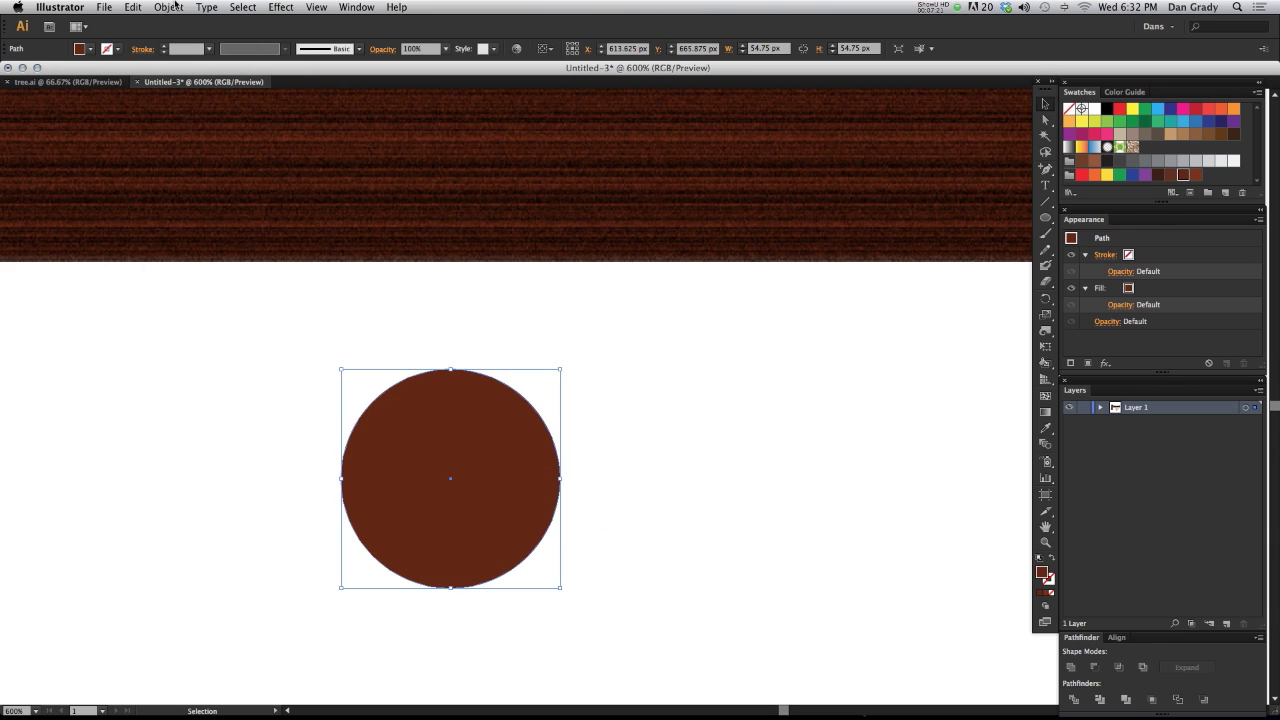
left_click(168, 7)
mouse_move(279, 7)
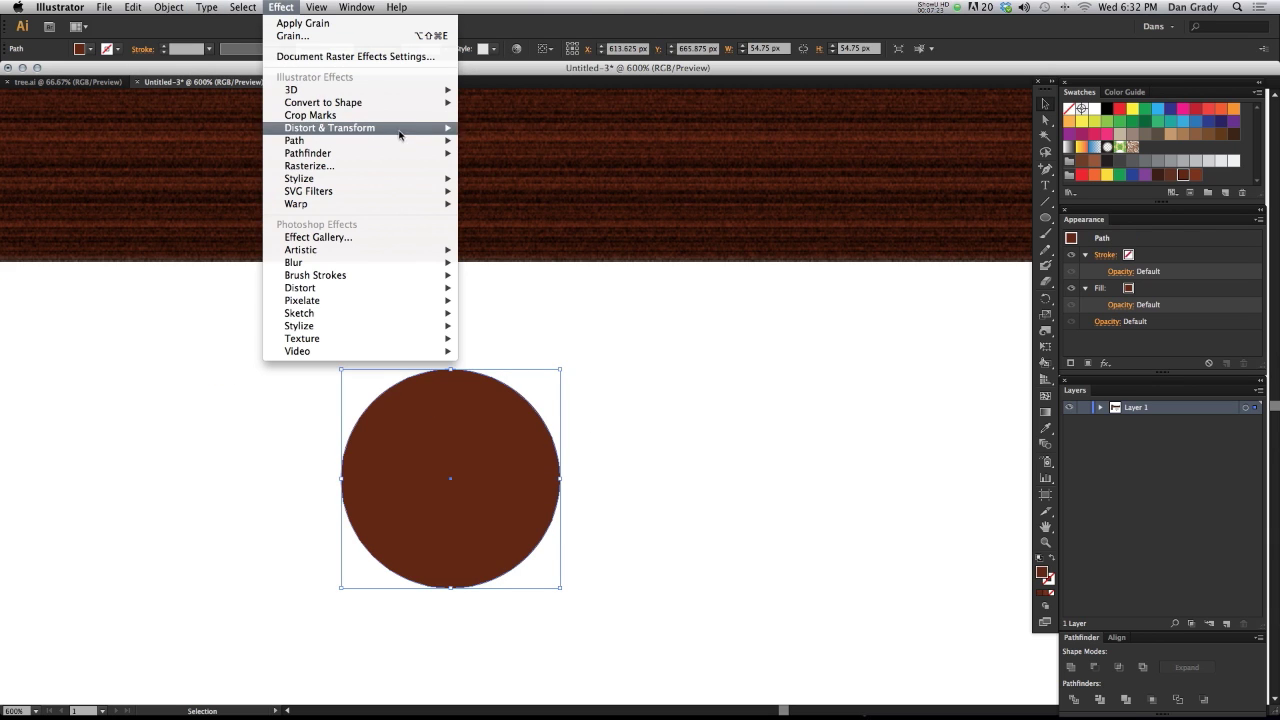
mouse_move(402, 128)
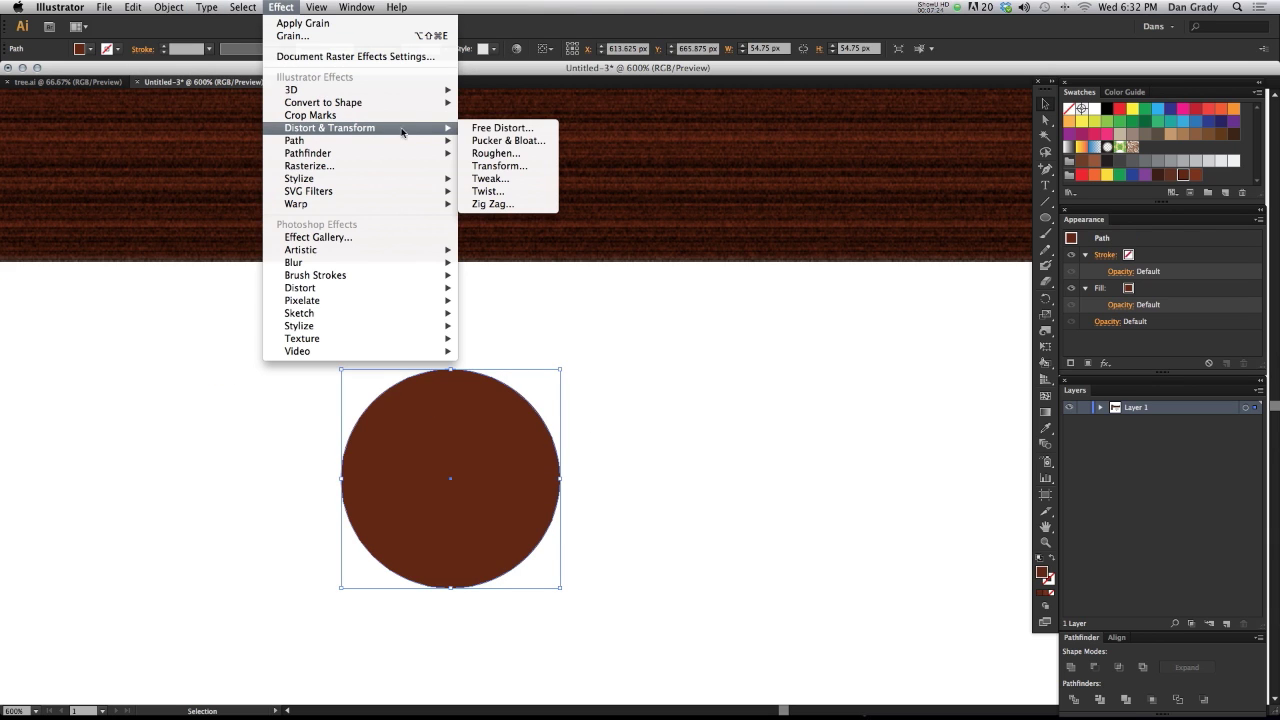
left_click(497, 153)
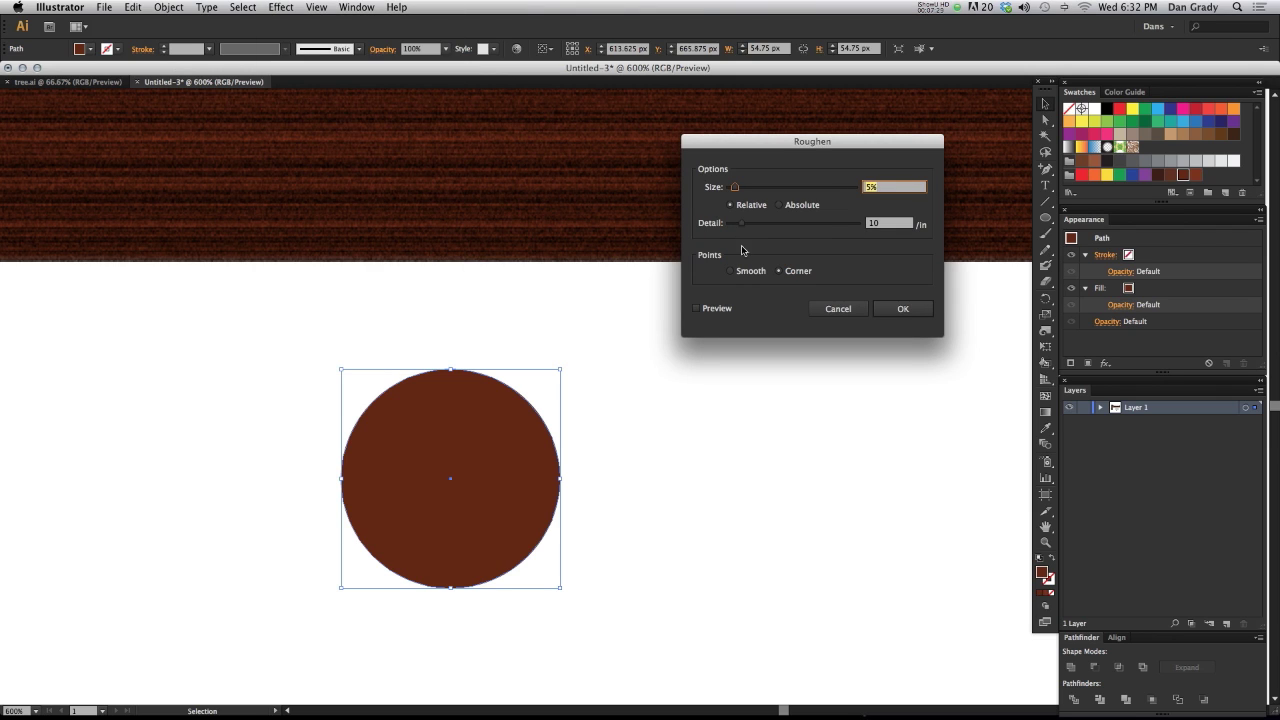
left_click(697, 309)
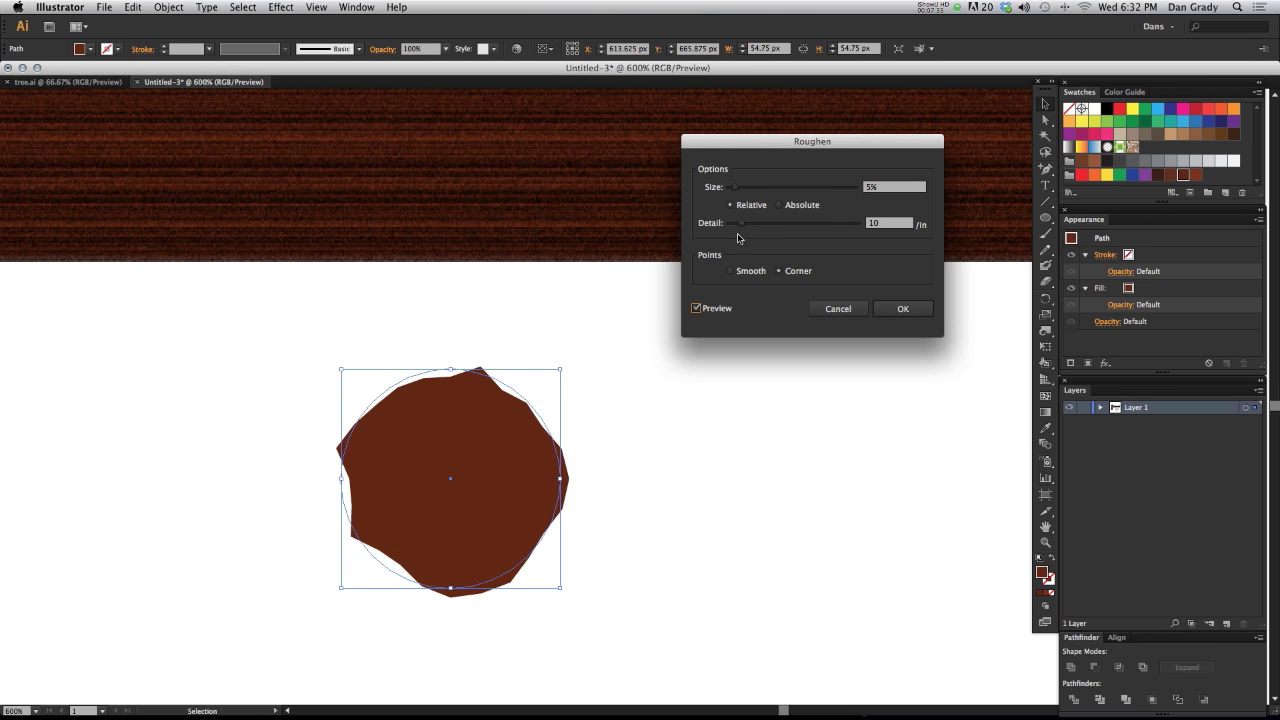
left_click_drag(741, 223, 735, 189)
left_click(731, 271)
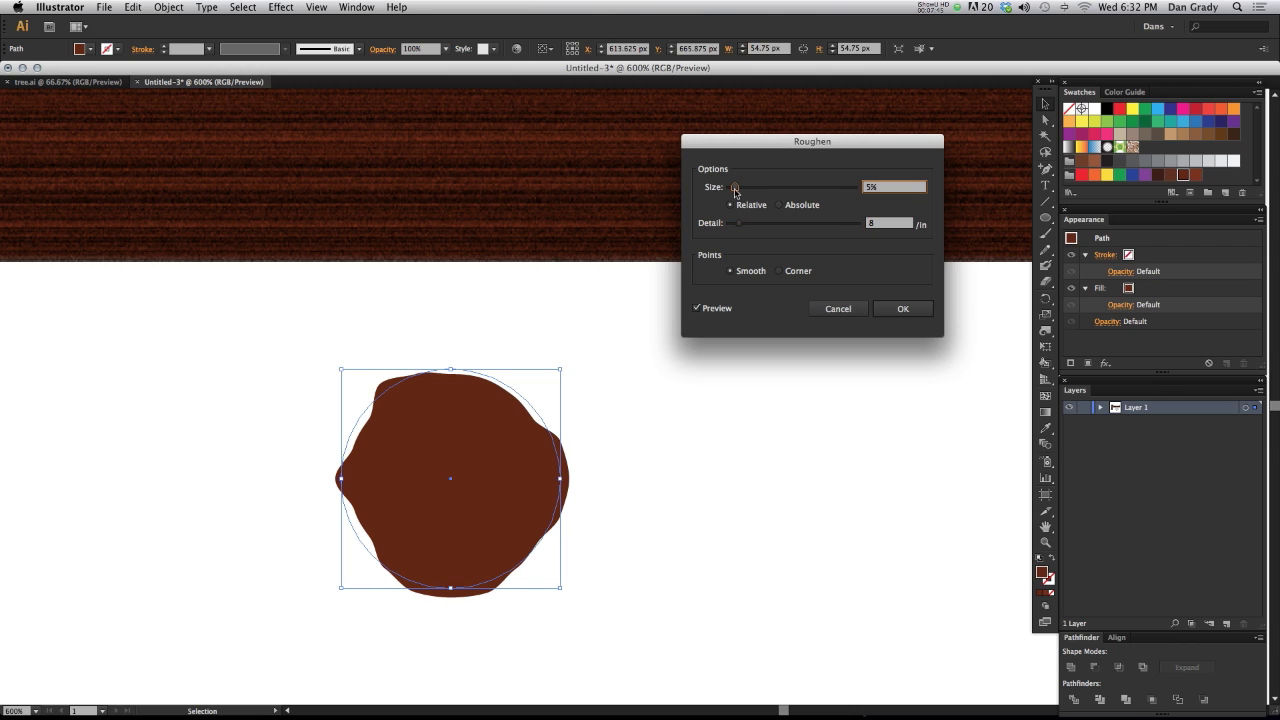
left_click(903, 309)
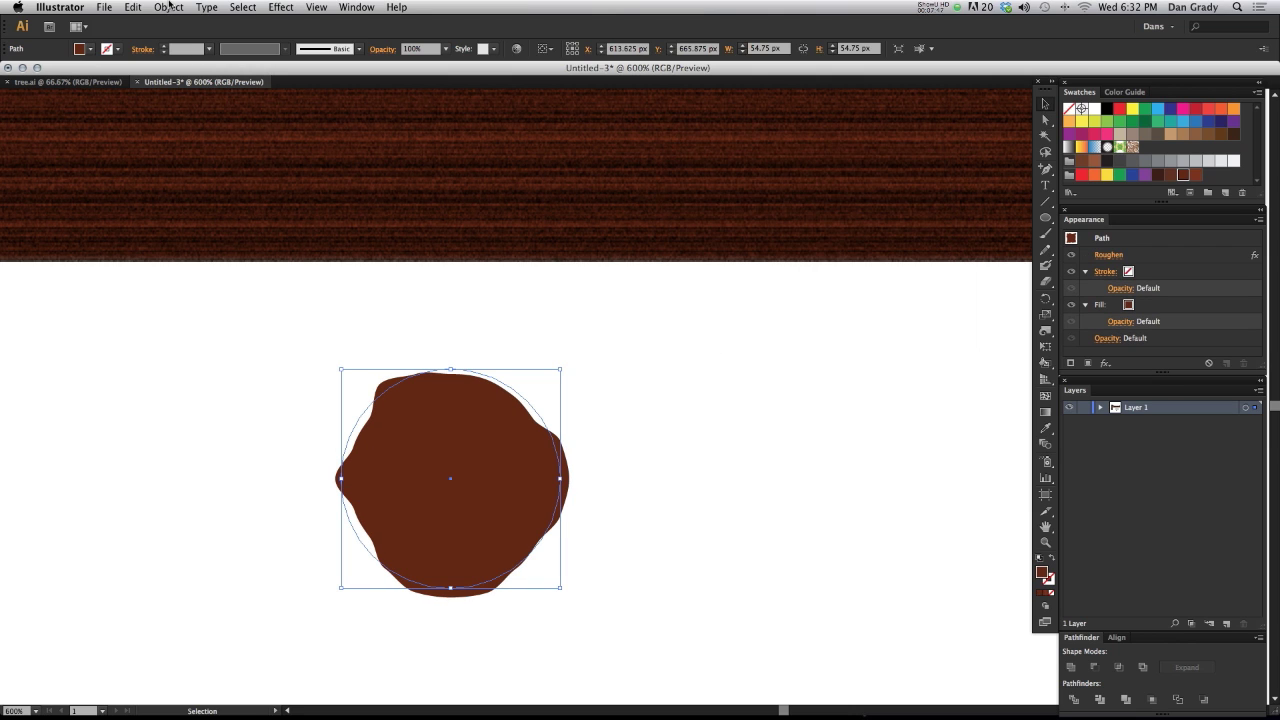
Expand the appearance of the roughened circle into an editable path and deselect it
left_click(166, 6)
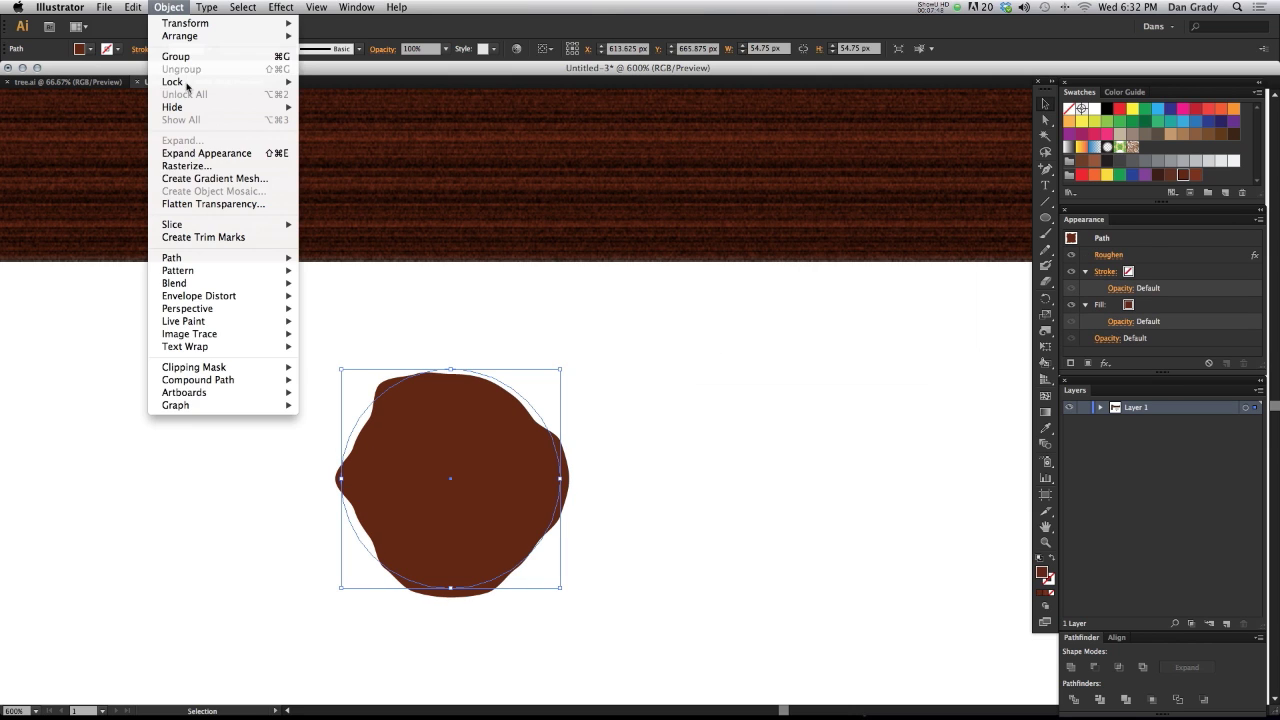
left_click(209, 154)
left_click_drag(571, 402, 589, 346)
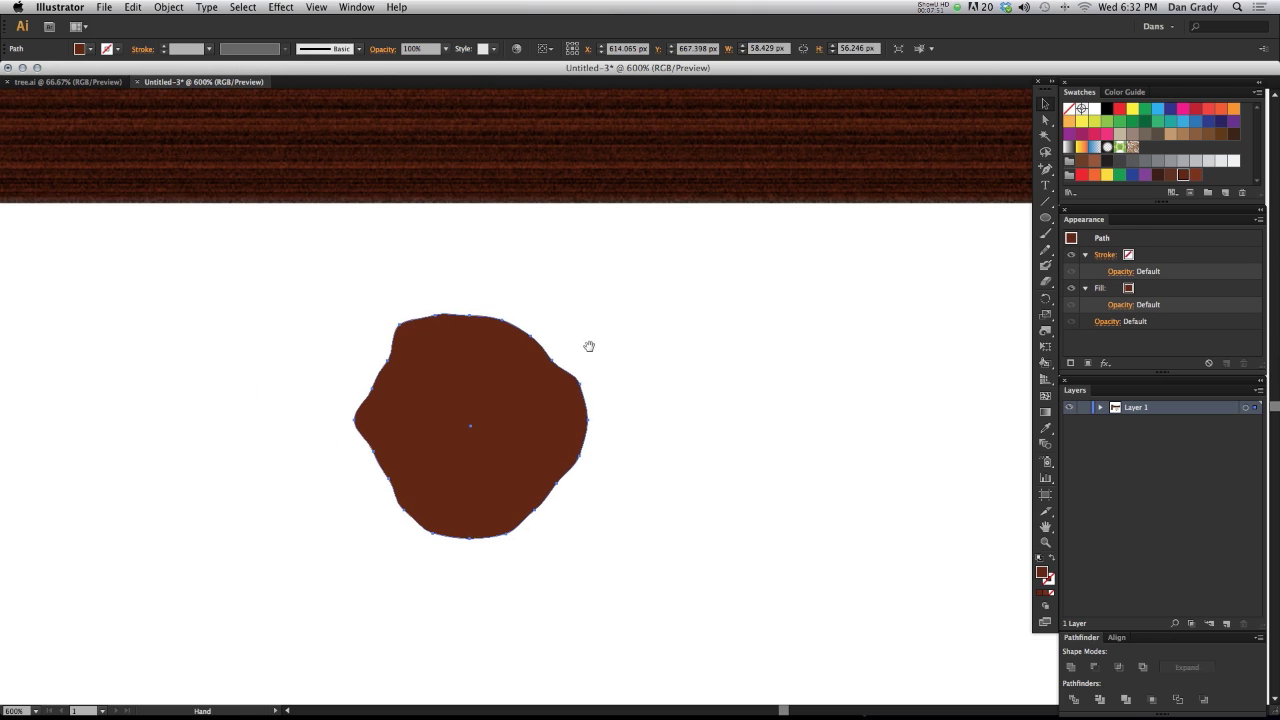
left_click(677, 429)
left_click_drag(606, 449, 614, 379)
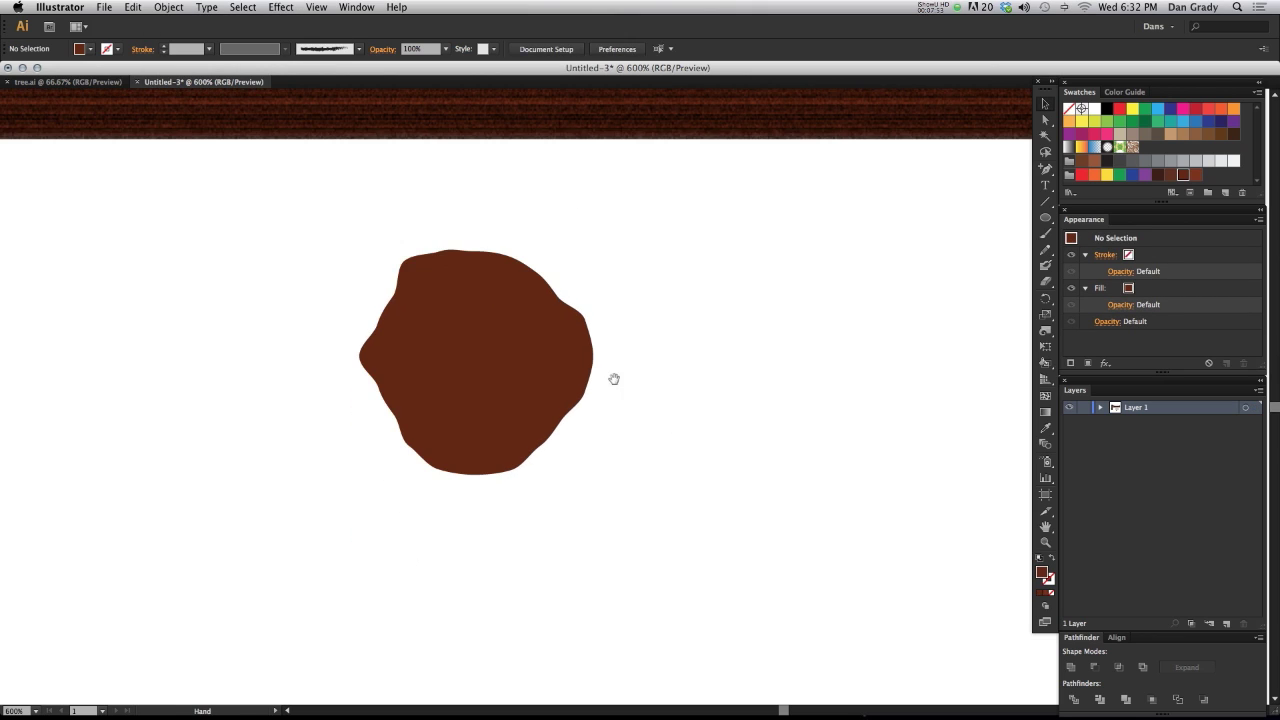
Move the roughened shape farther below the plank, leaving open space above it
left_click_drag(476, 374, 439, 455)
left_click_drag(548, 331, 567, 245)
left_click(609, 322)
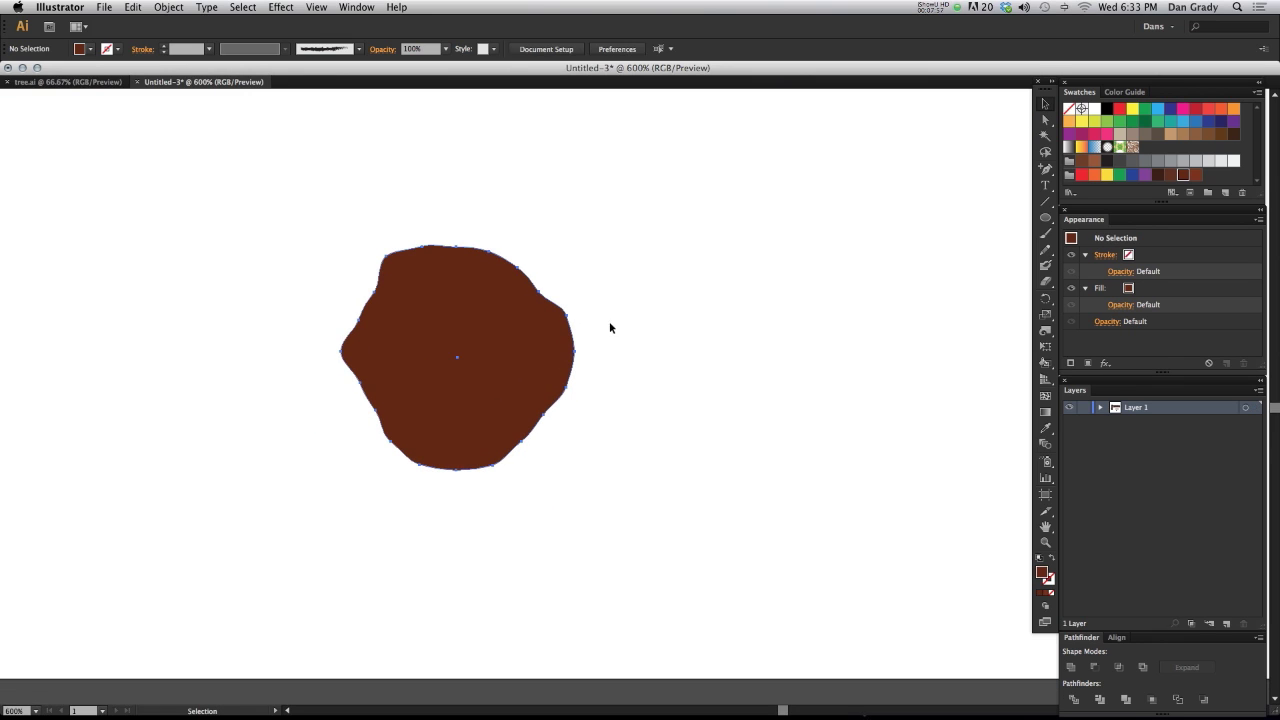
left_click_drag(507, 335, 594, 356)
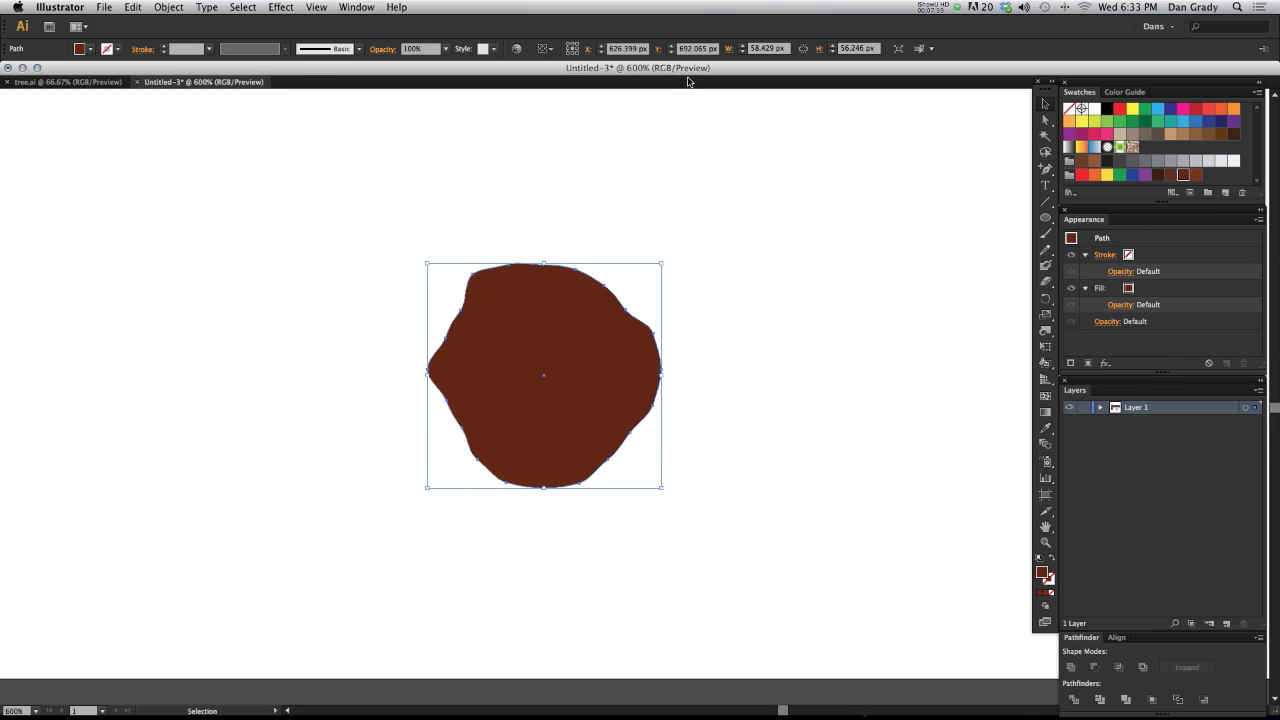
Pull the shape's top centre anchor point far upward to form a long tapering spike
key("super+equal")
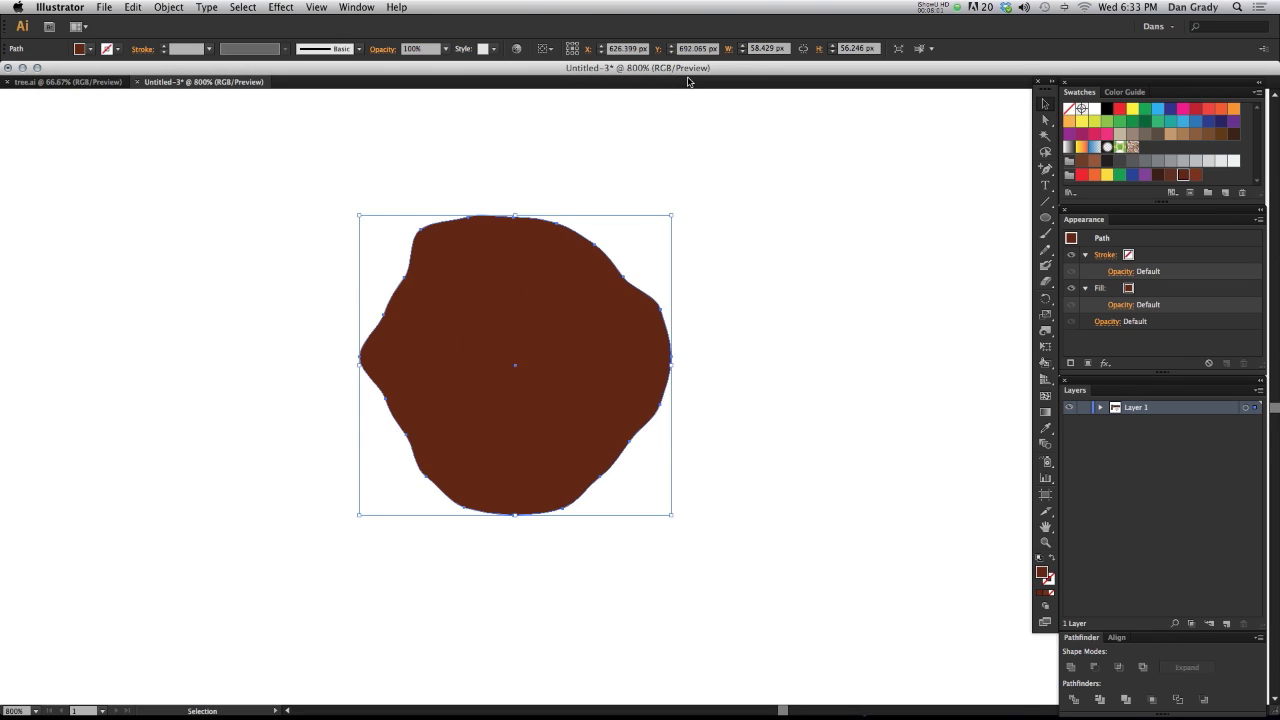
scroll(557, 437, "up", 5)
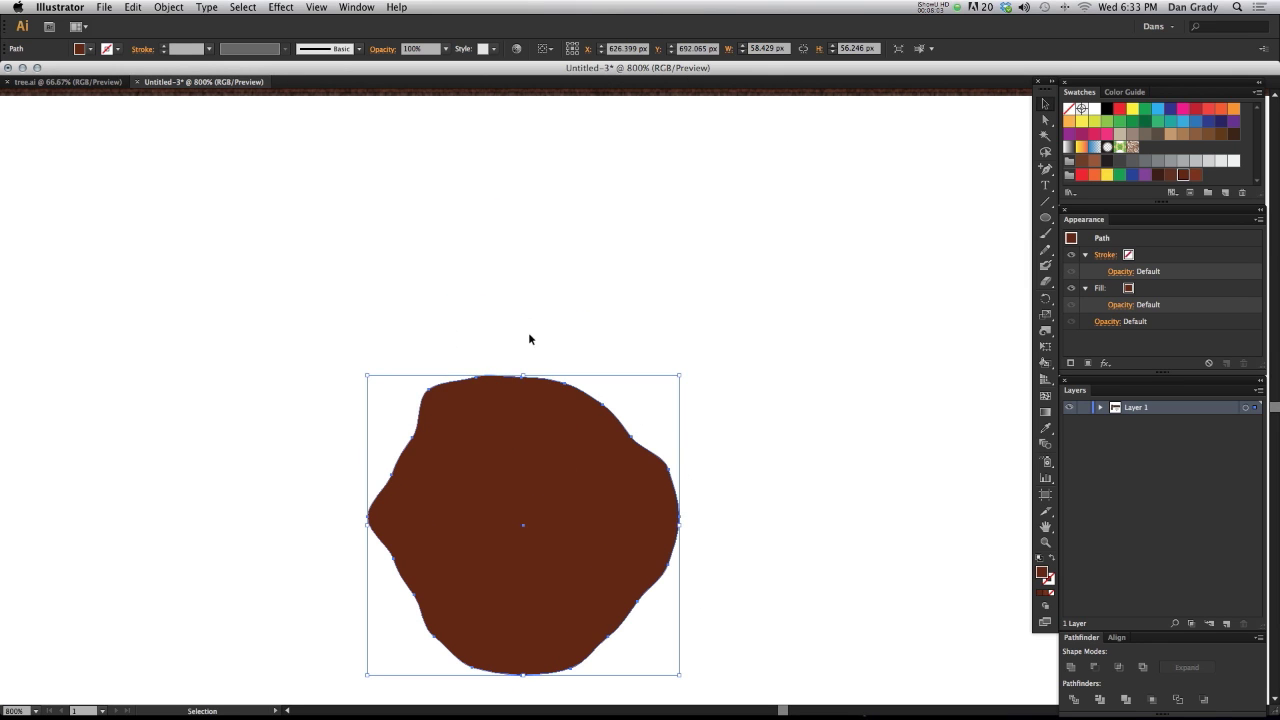
key("a")
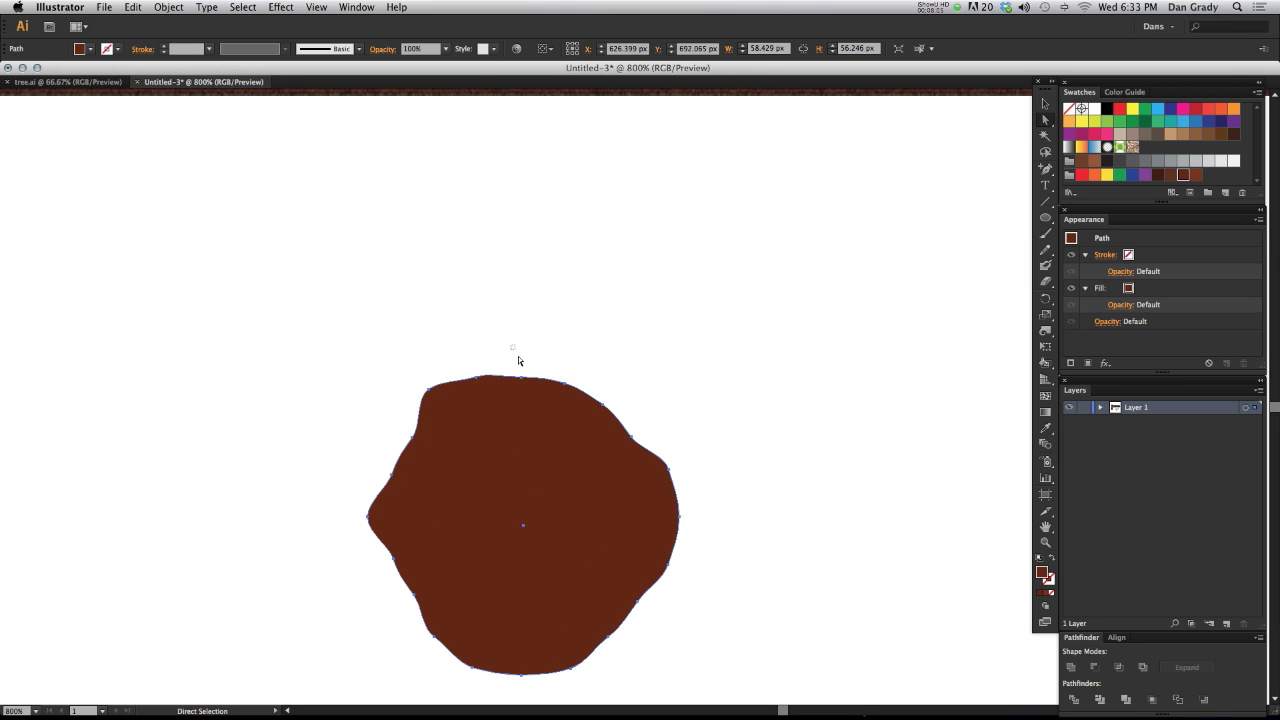
left_click_drag(534, 397, 521, 127)
left_click_drag(621, 432, 614, 329)
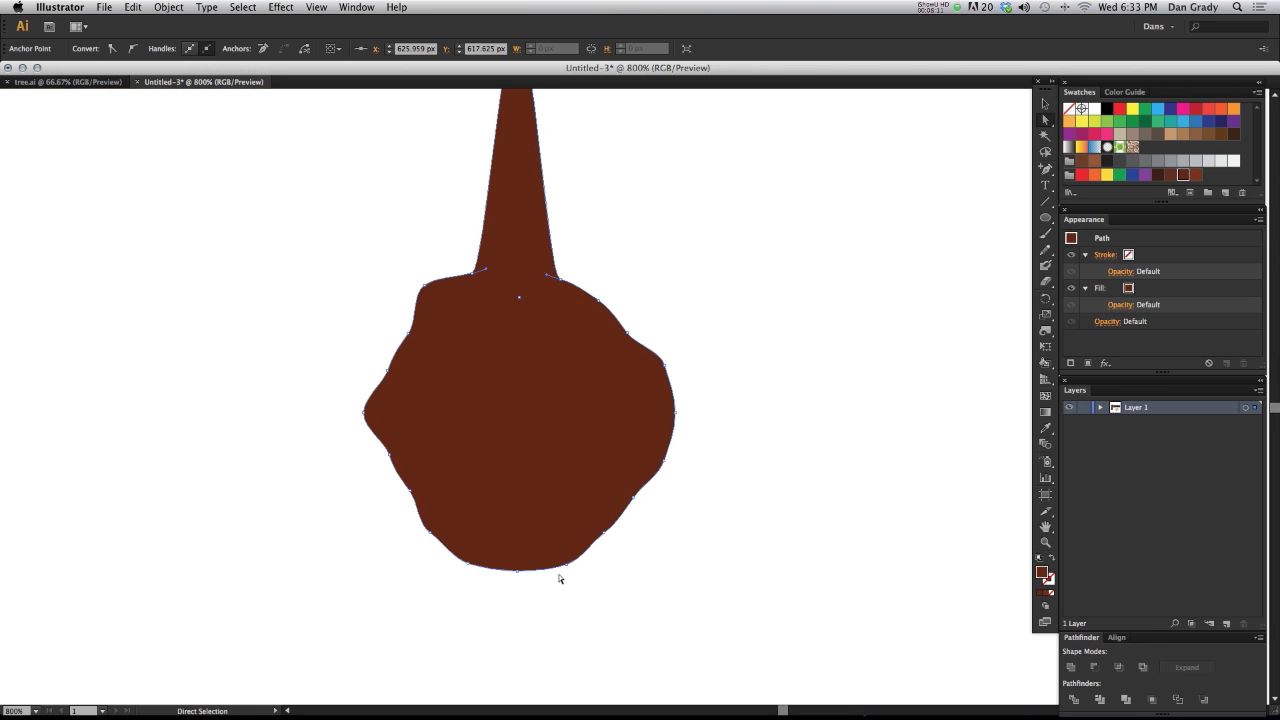
Add two anchor points on the shape's bottom edge, just right of its lowest point
key("super+equal")
left_click_drag(482, 501, 499, 346)
key("super+equal")
scroll(450, 480, "down", 2)
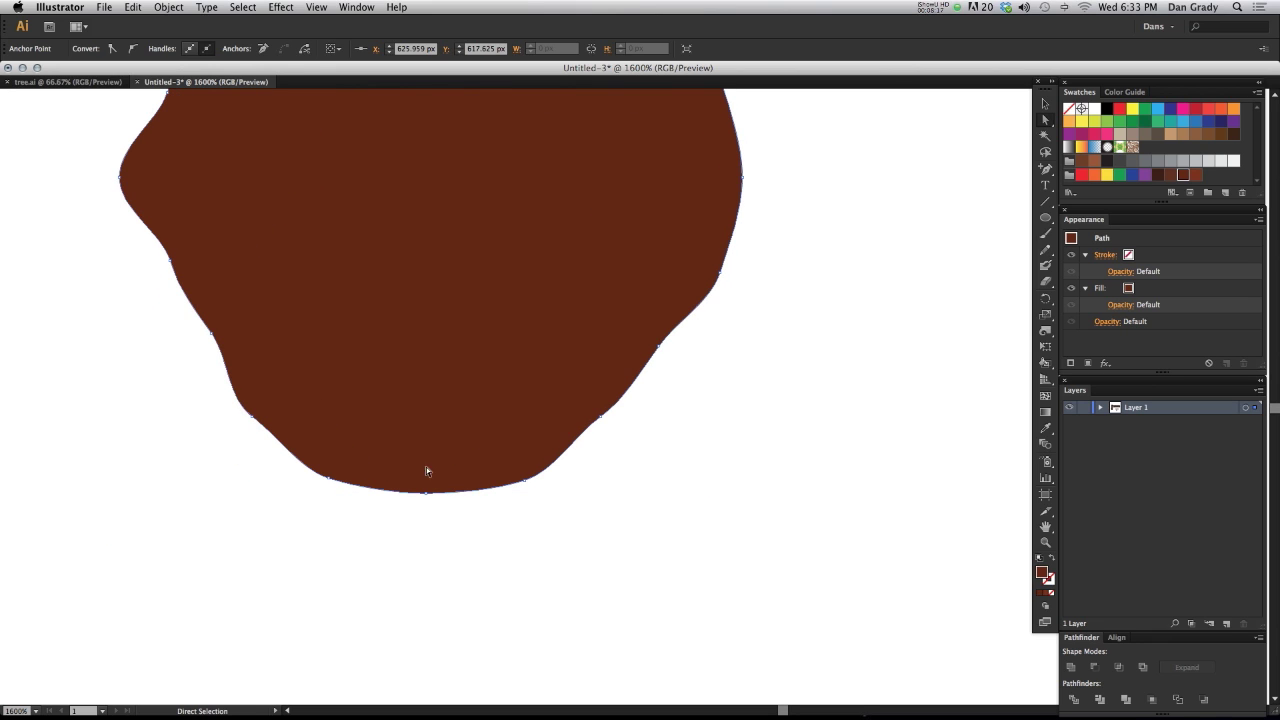
key("p")
key("plus")
key("super+equal")
scroll(370, 460, "down", 2)
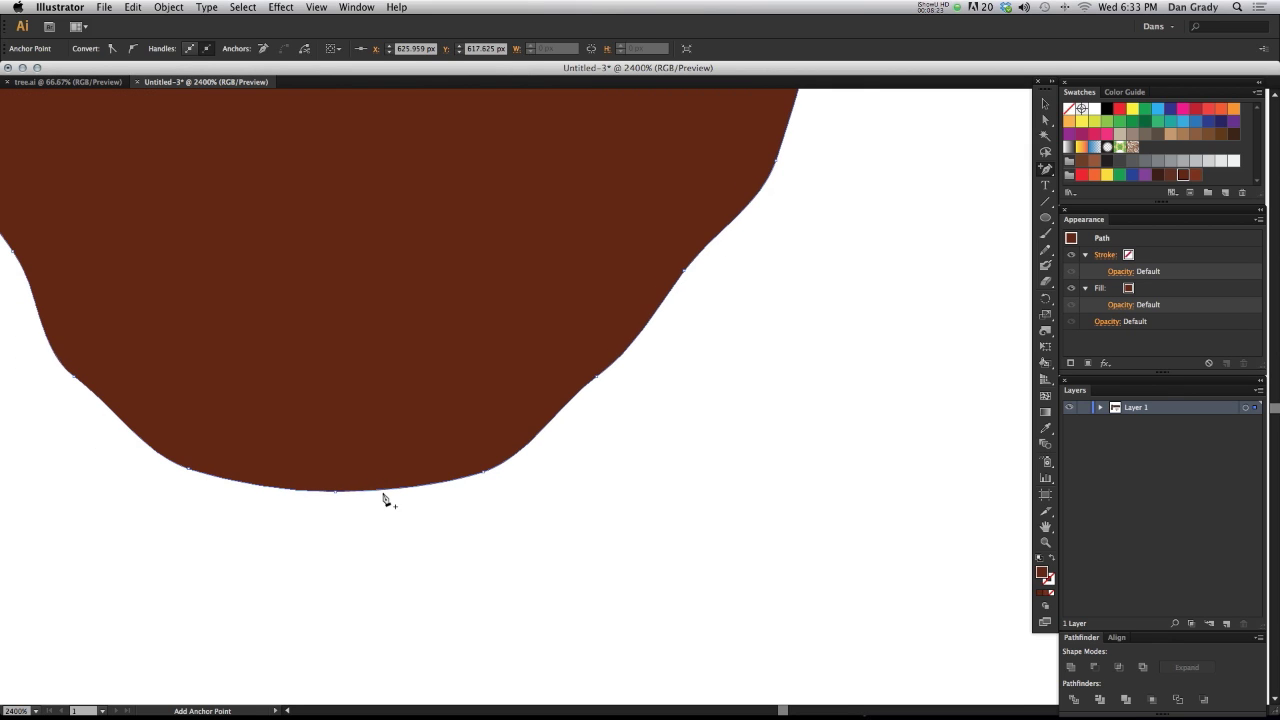
left_click(383, 491)
left_click(372, 492)
Pull the middle of the closely spaced bottom anchor points far down to form a thin spike, and deselect the shape
key("a")
mouse_move(378, 508)
left_mouse_down()
mouse_move(362, 476)
mouse_move(366, 486)
left_mouse_up()
key("v")
key("super+minus")
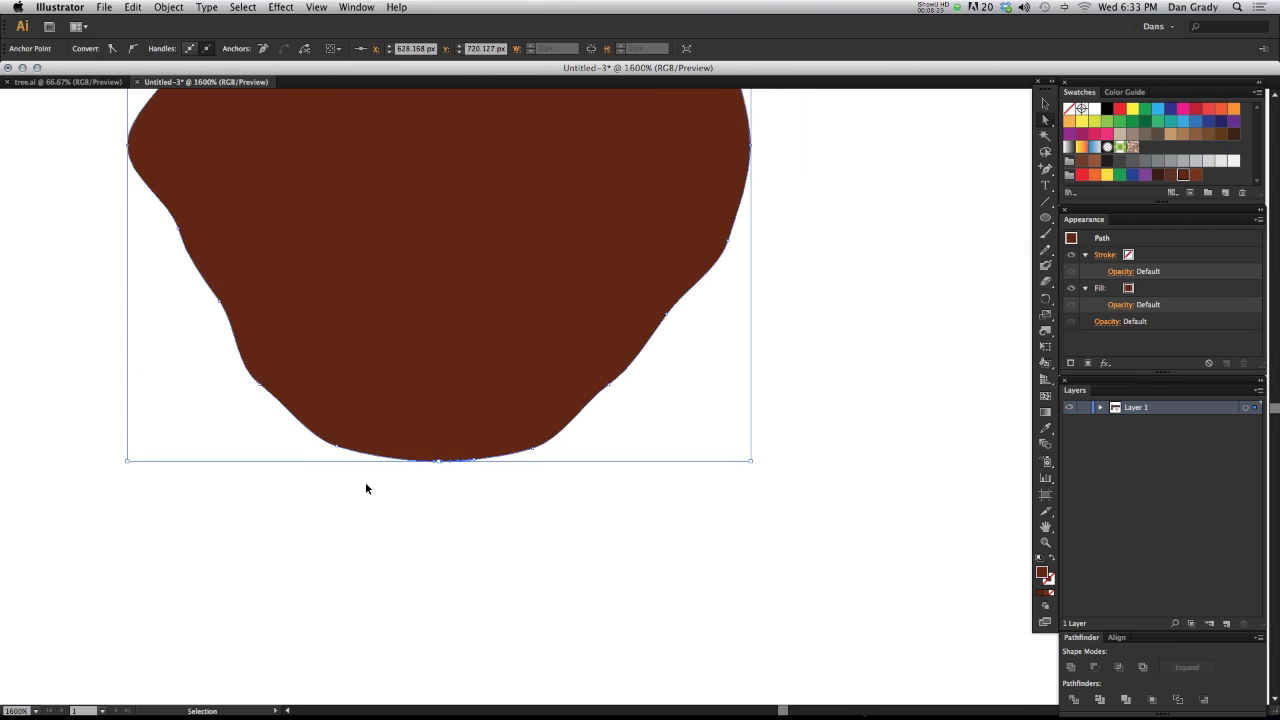
key("super+minus")
left_click(548, 431)
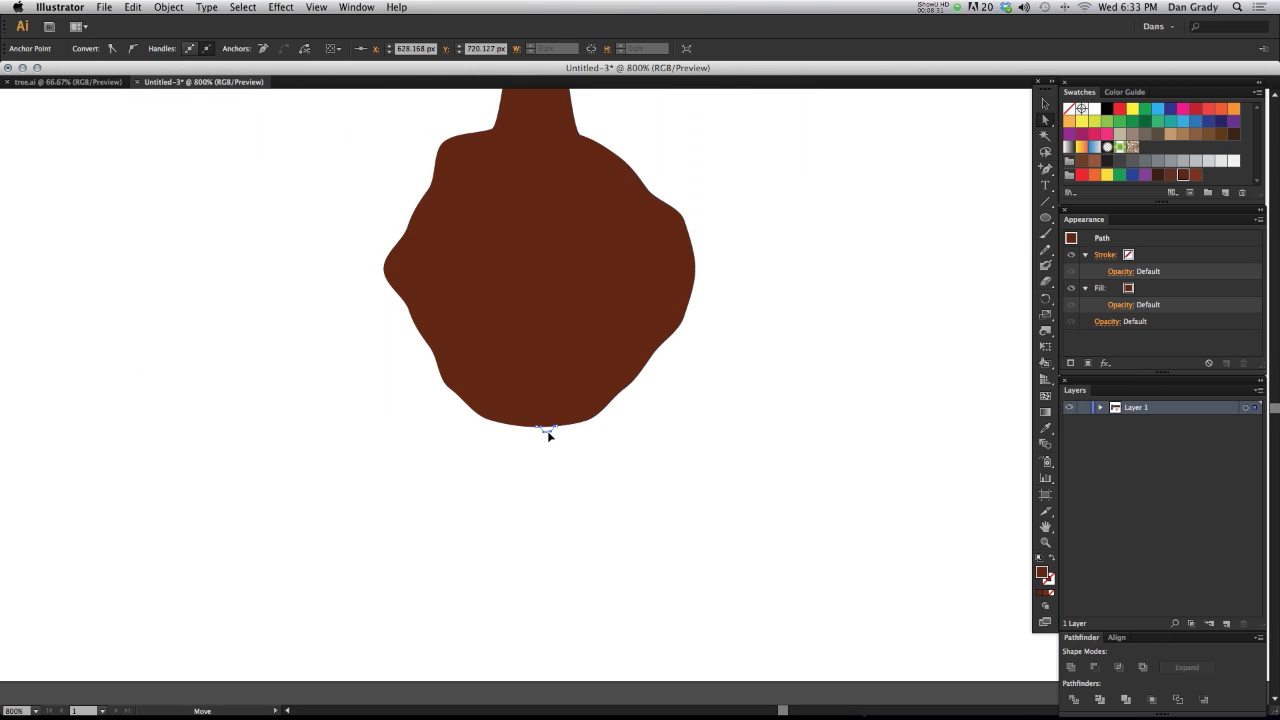
left_click_drag(538, 494, 527, 643)
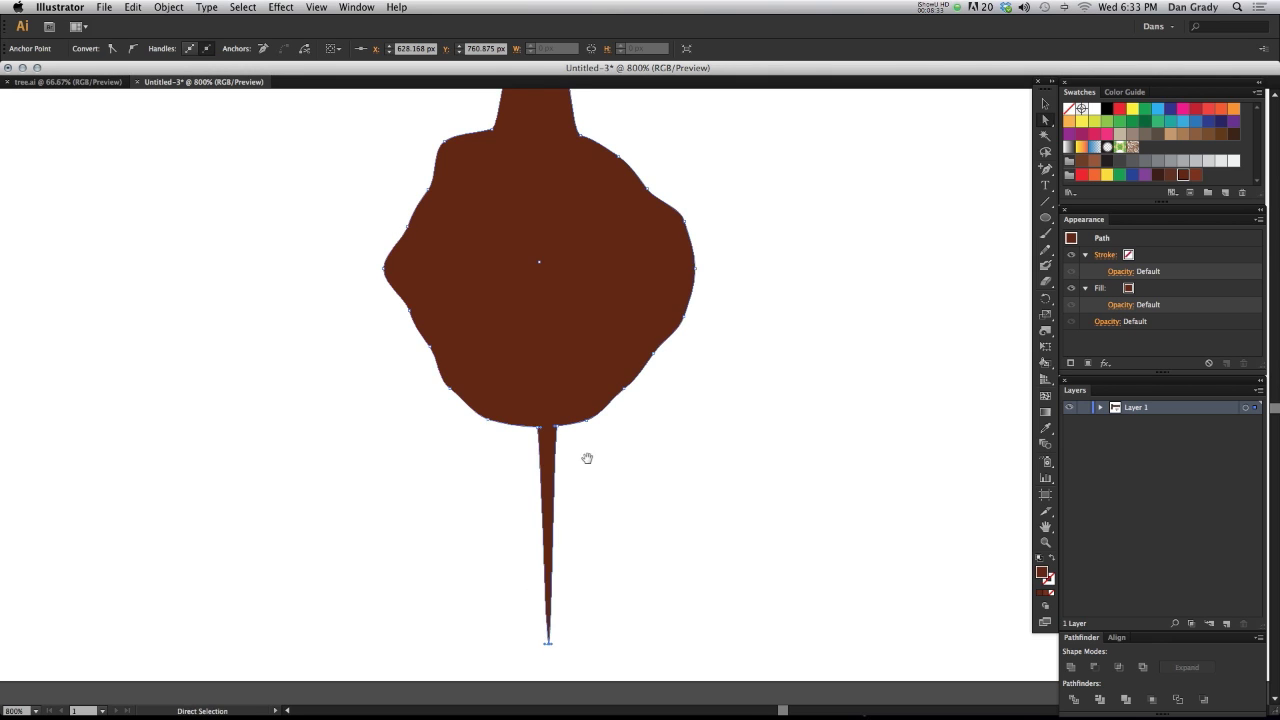
scroll(587, 458, "up", 5)
left_click_drag(607, 463, 617, 408)
key("v")
left_click(686, 381)
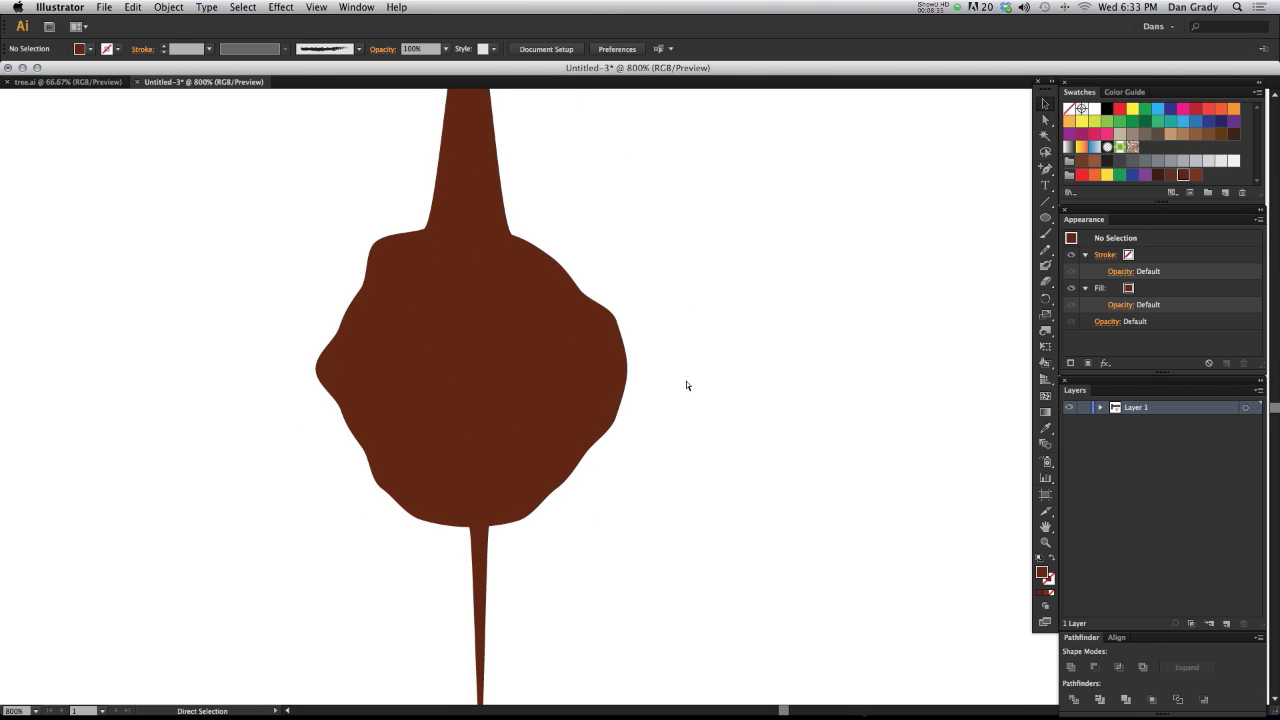
Scale down a copy of the spiked shape about its centre to about 38 by 94 px, keeping the original
key("super+minus")
left_click_drag(534, 382, 520, 434)
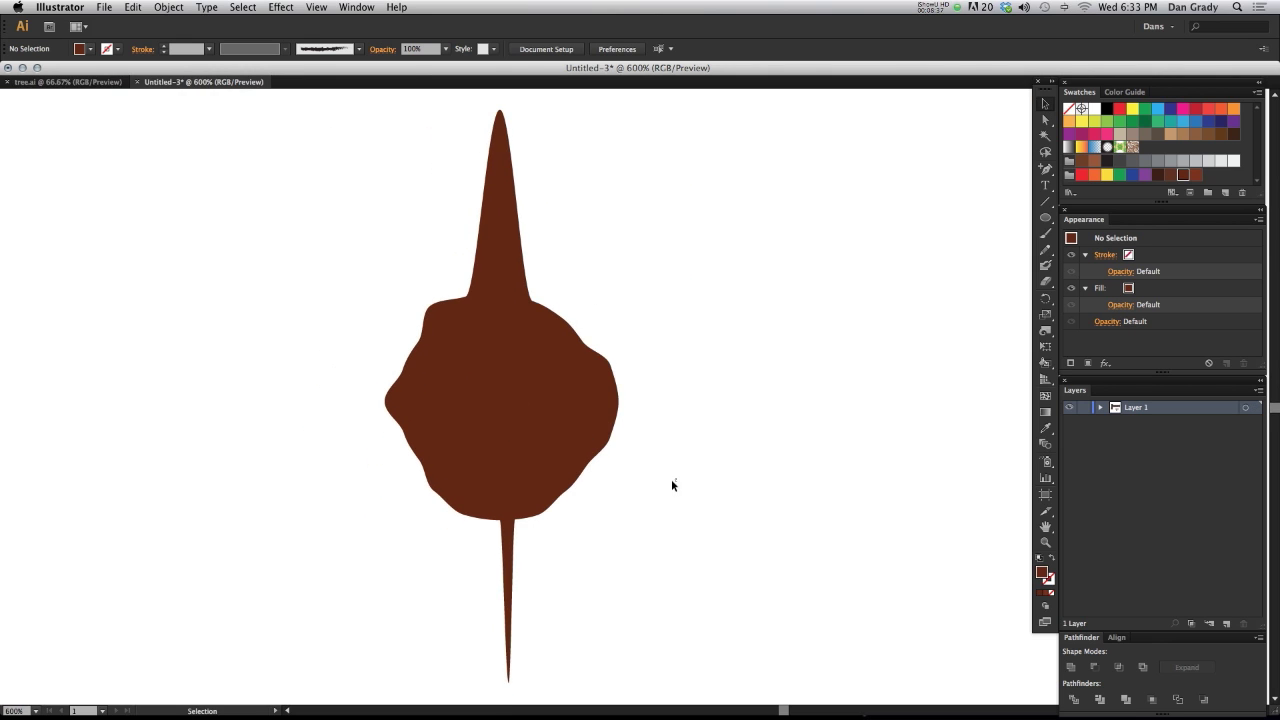
left_click_drag(694, 498, 533, 402)
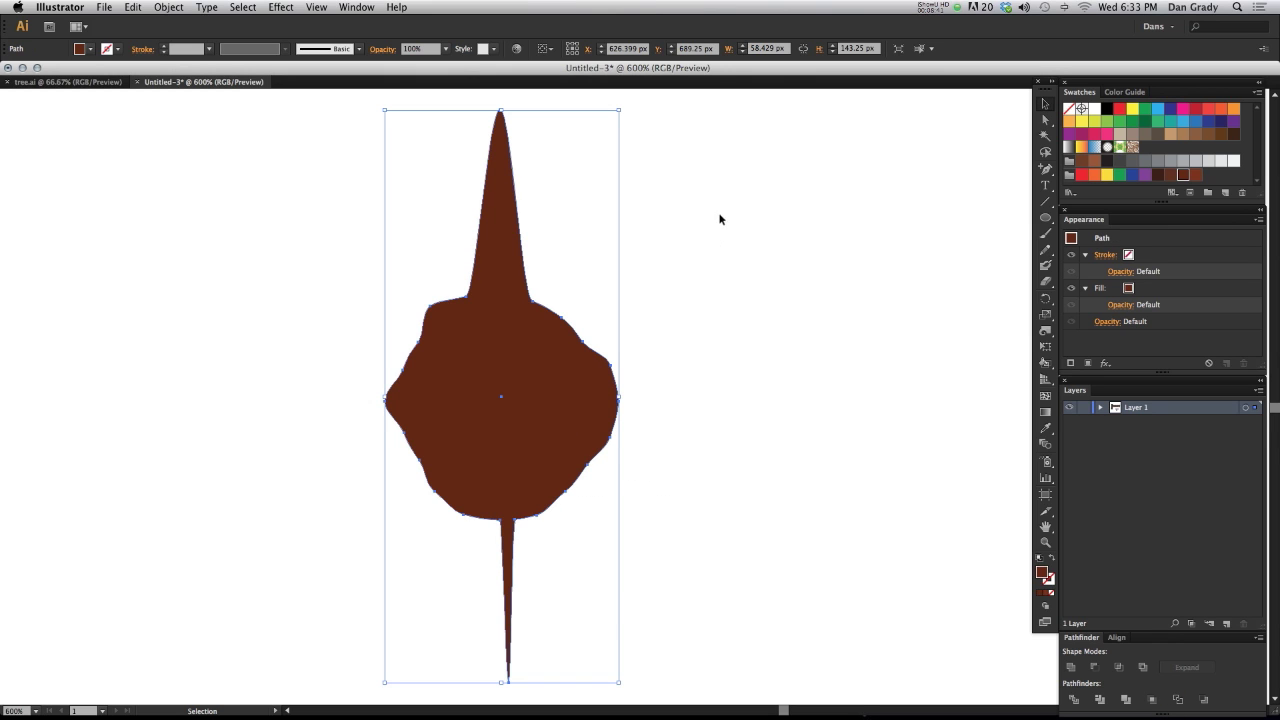
key("s")
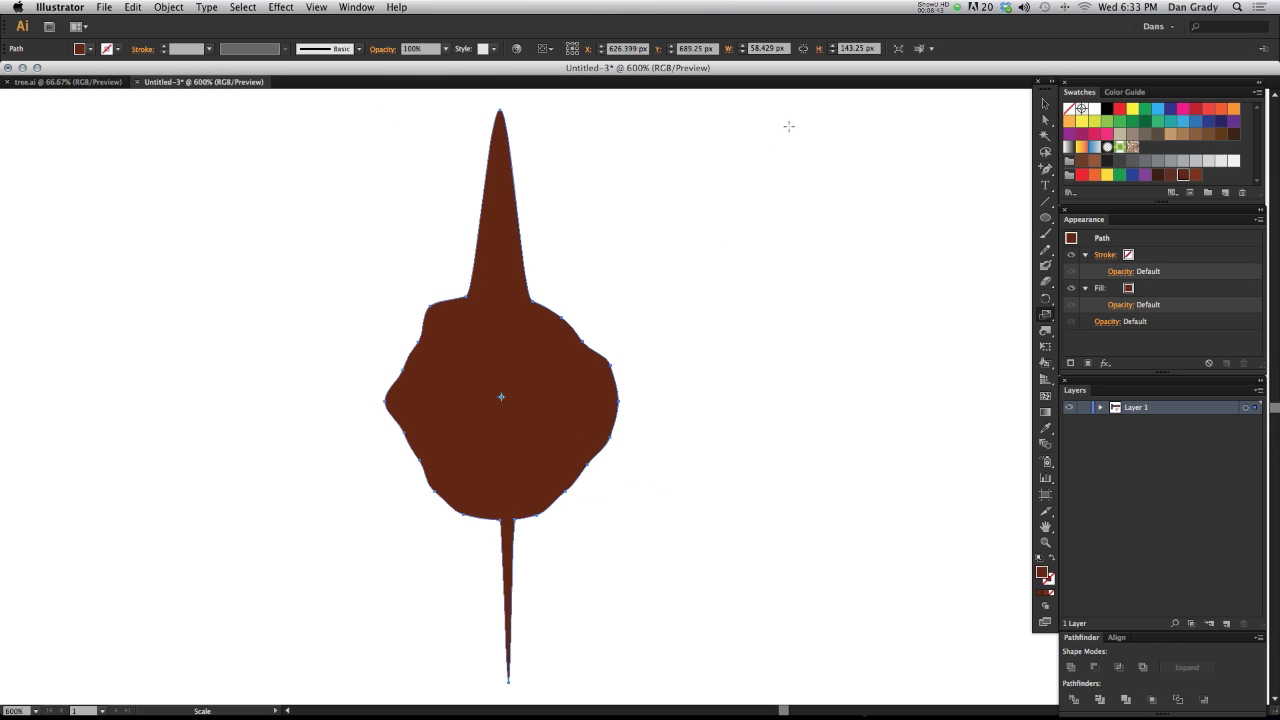
left_click_drag(788, 126, 691, 222)
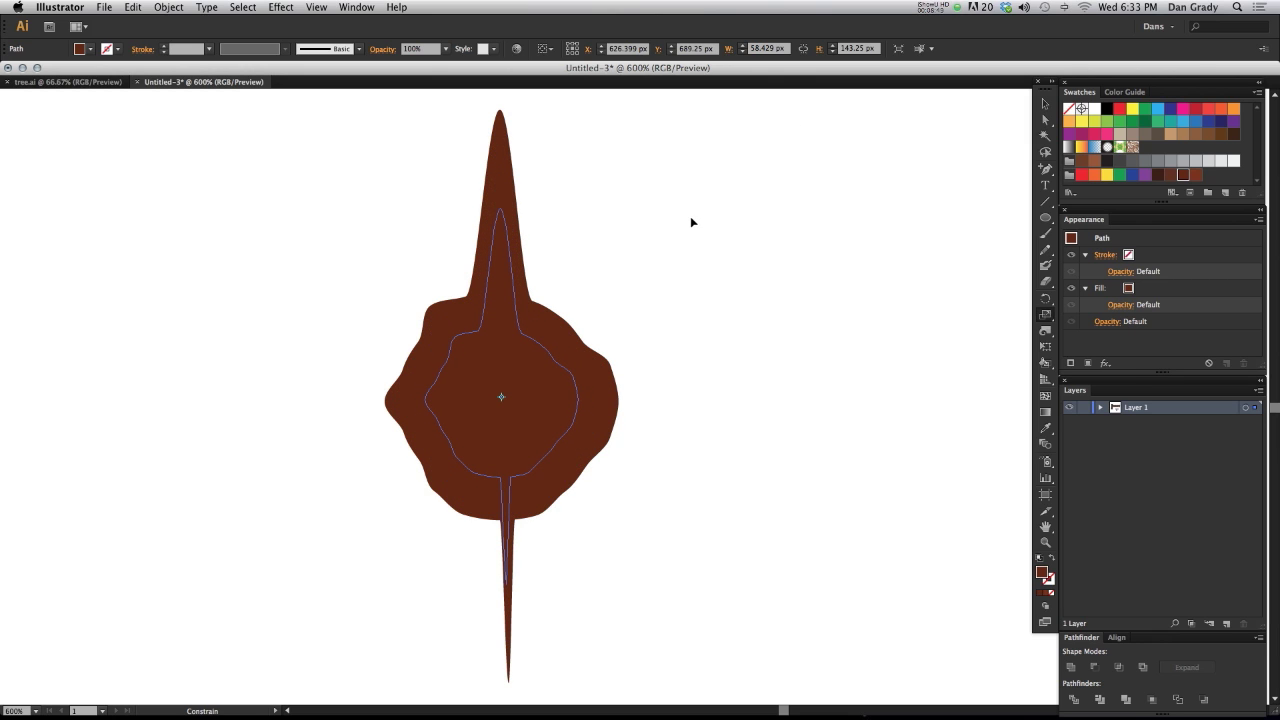
key("alt")
left_click_drag(691, 221, 692, 222)
Recolor the smaller inner copy to a darker brown with 28% brightness, and deselect it
left_click(516, 50)
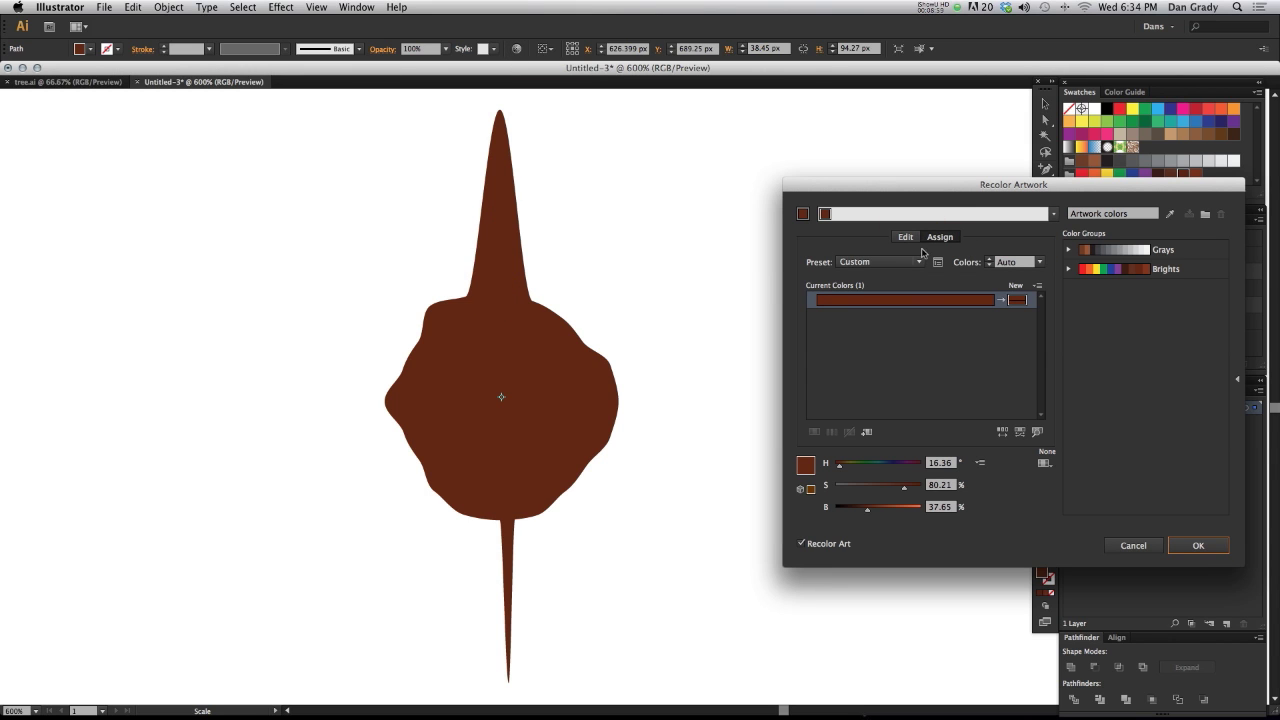
left_click(906, 237)
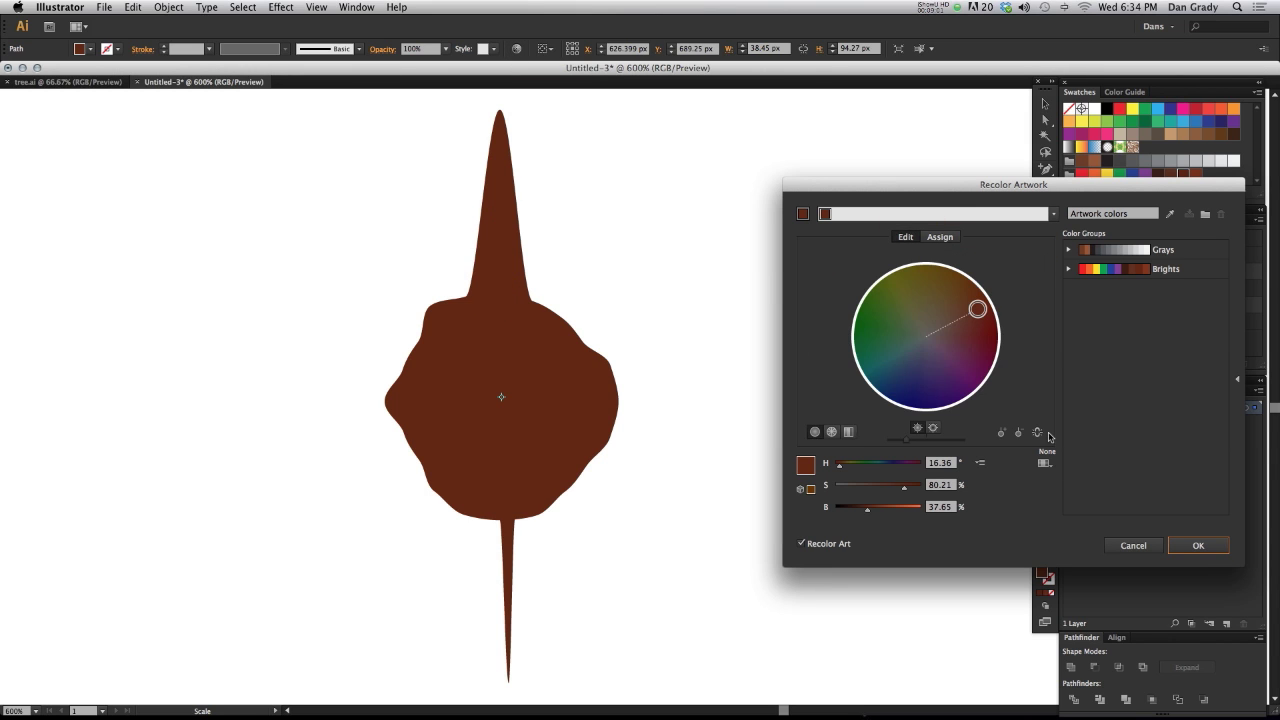
left_click_drag(916, 187, 849, 164)
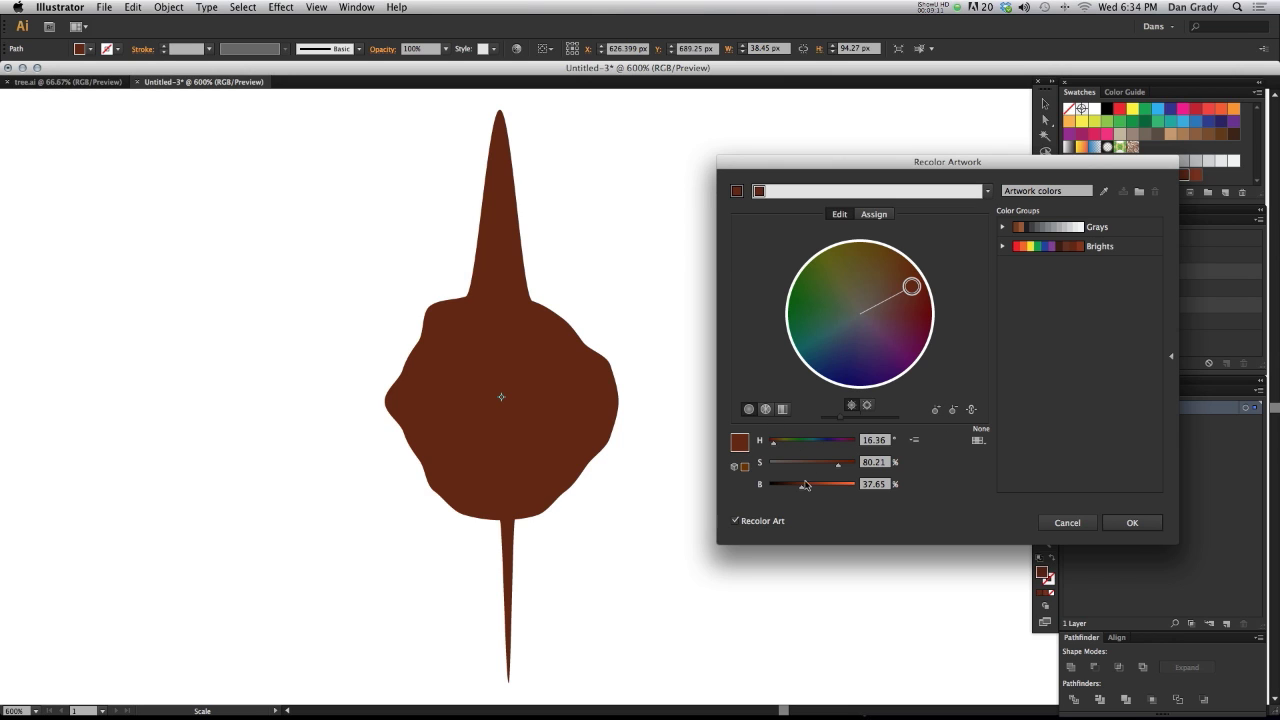
left_click_drag(802, 490, 794, 492)
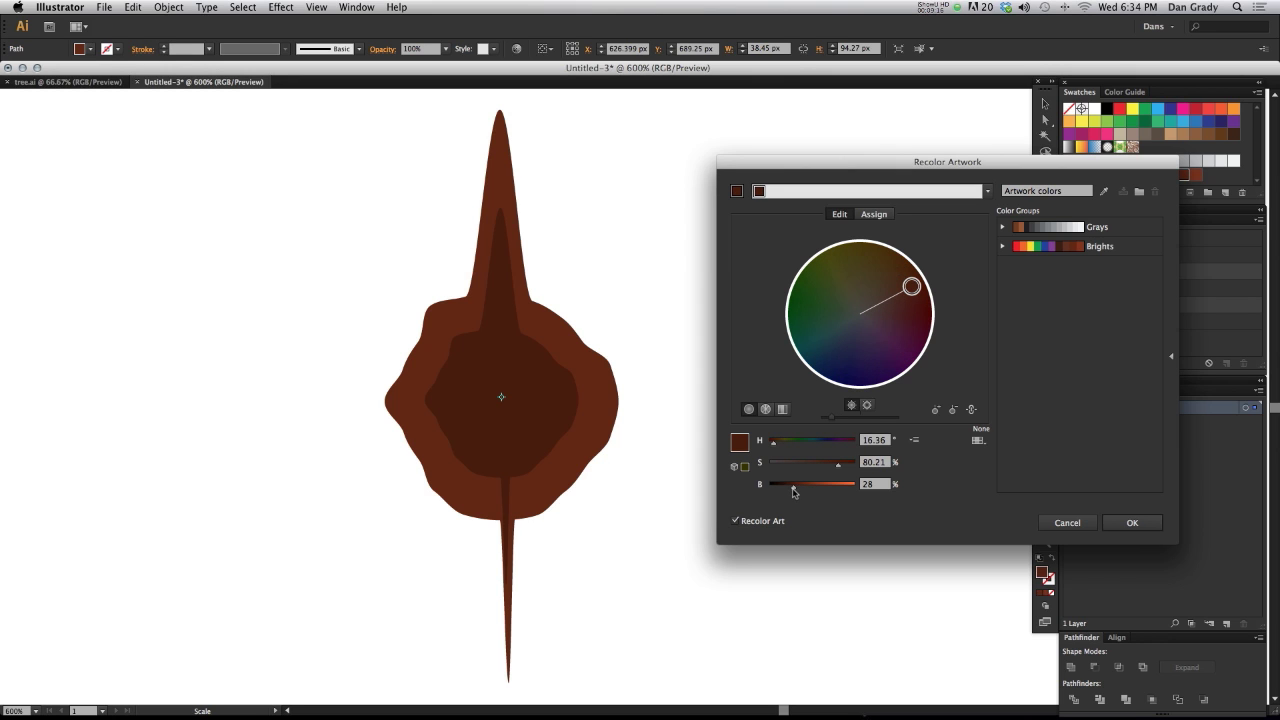
left_click(1127, 525)
key("v")
left_click(760, 420)
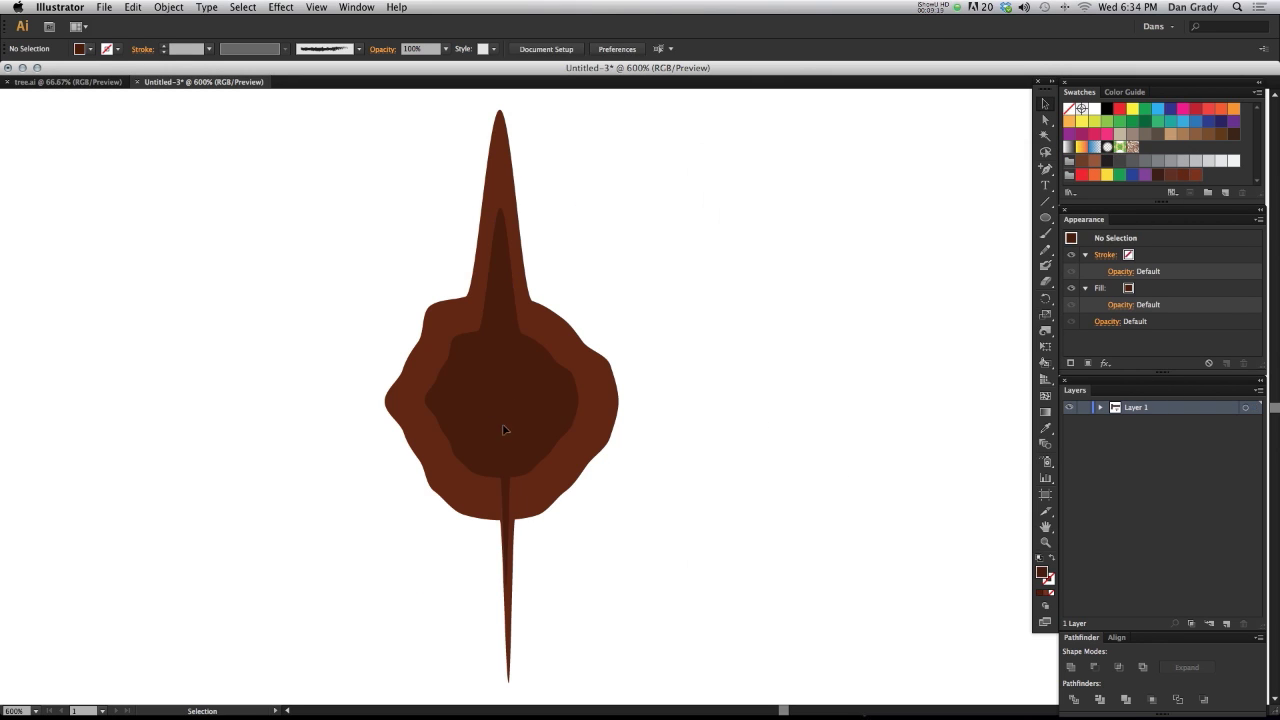
Scale down a copy of the dark inner shape about its centre to about 21 by 50 px
left_click(504, 430)
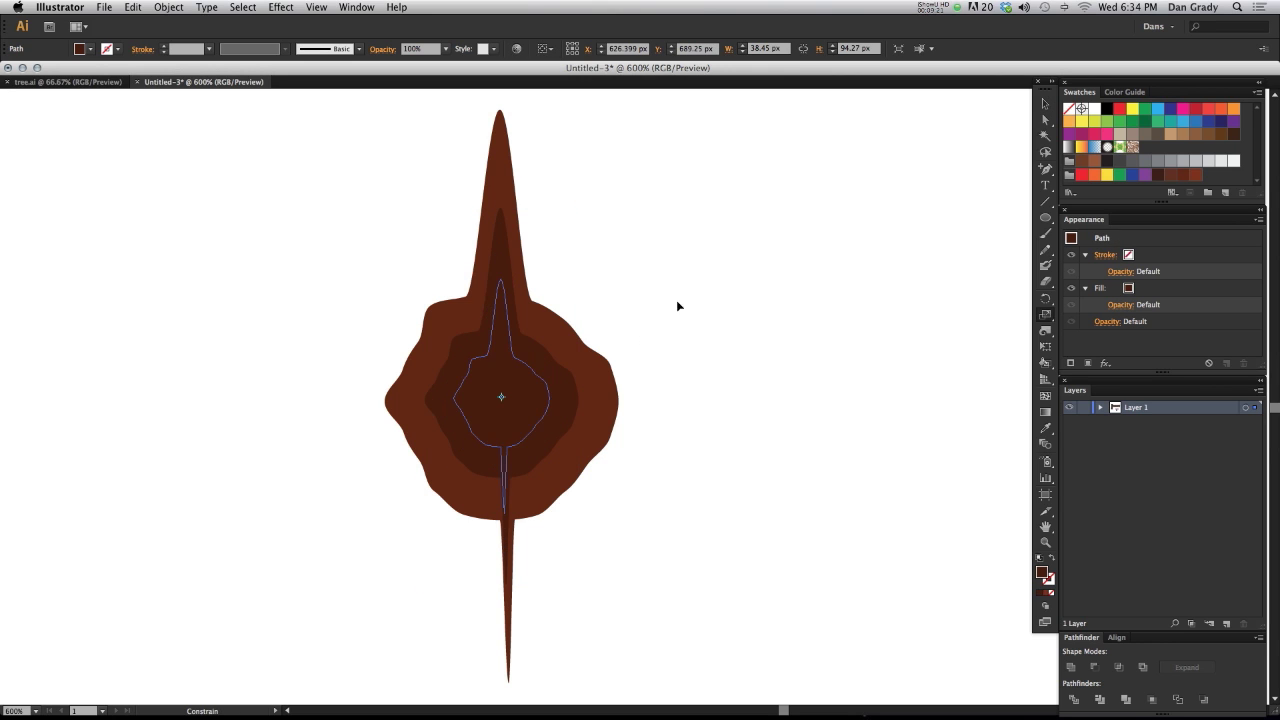
left_click_drag(677, 301, 666, 320)
key("v")
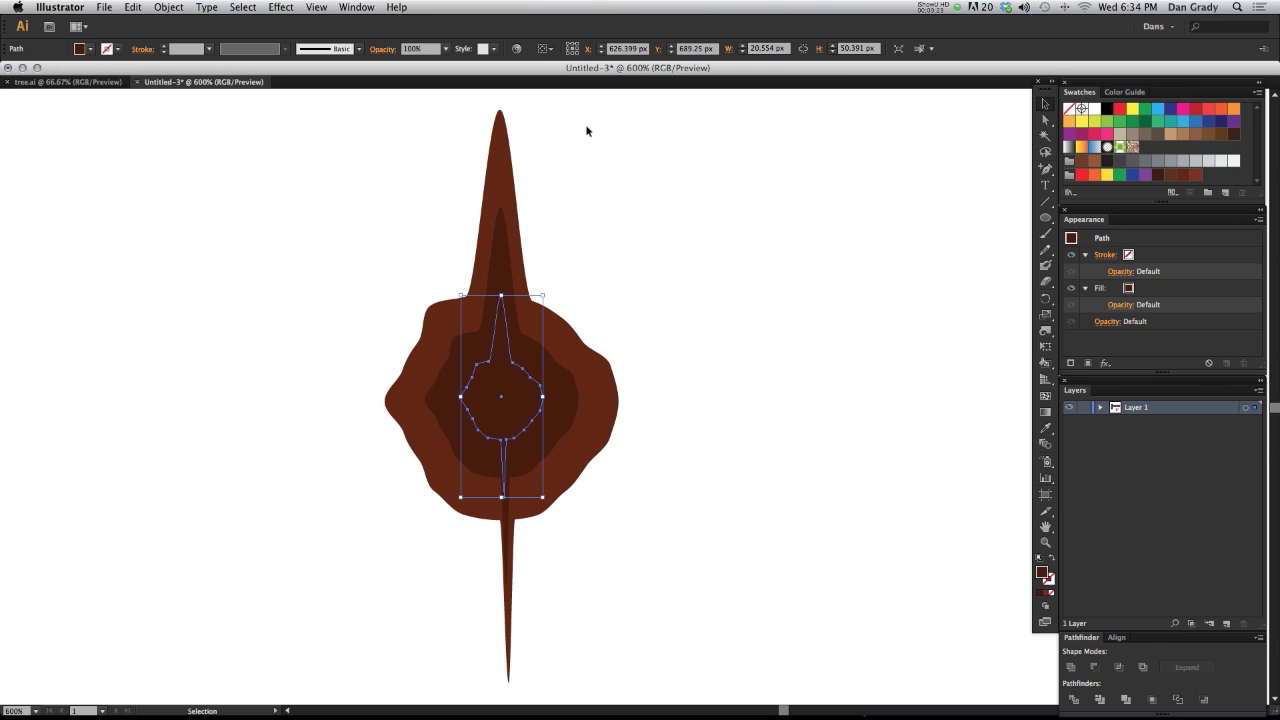
Recolor the innermost shape with linked harmony colors to an even darker brown at 21% brightness
left_click(516, 48)
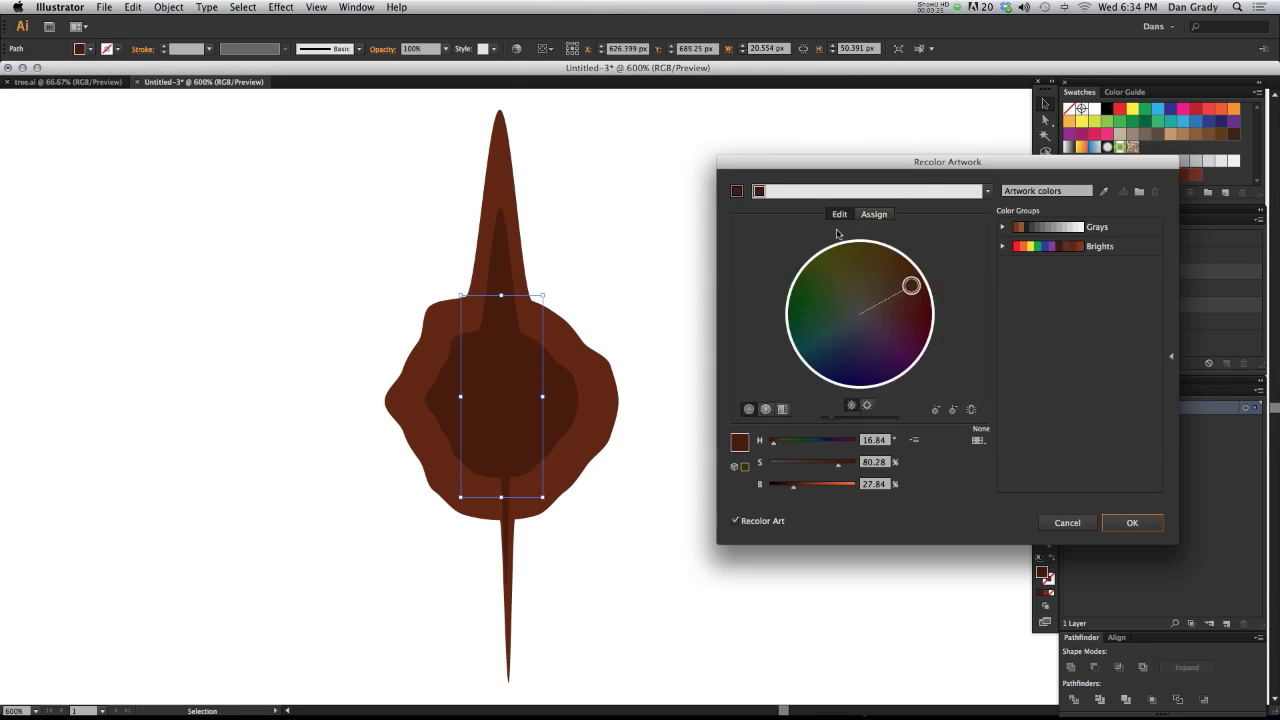
left_click(970, 409)
left_click_drag(793, 490, 789, 490)
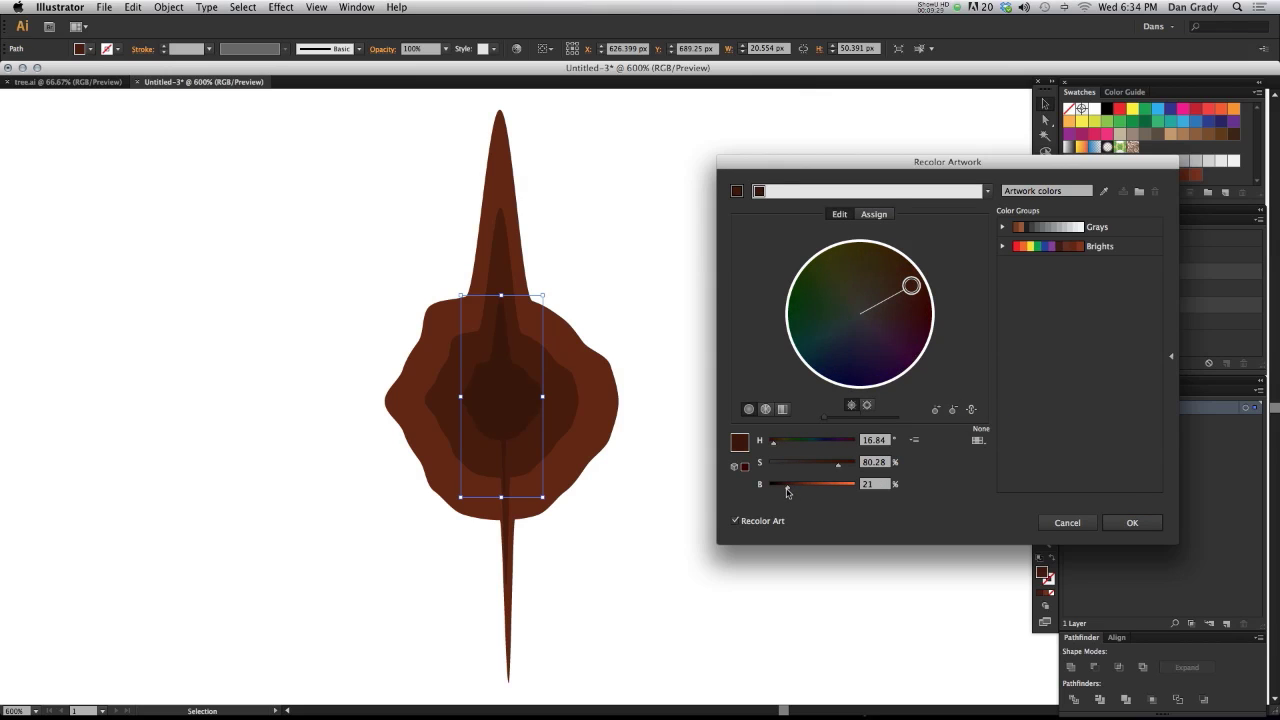
left_click(1132, 523)
Select all three nested spiked shapes and group them
left_click_drag(755, 575, 314, 290)
key("a")
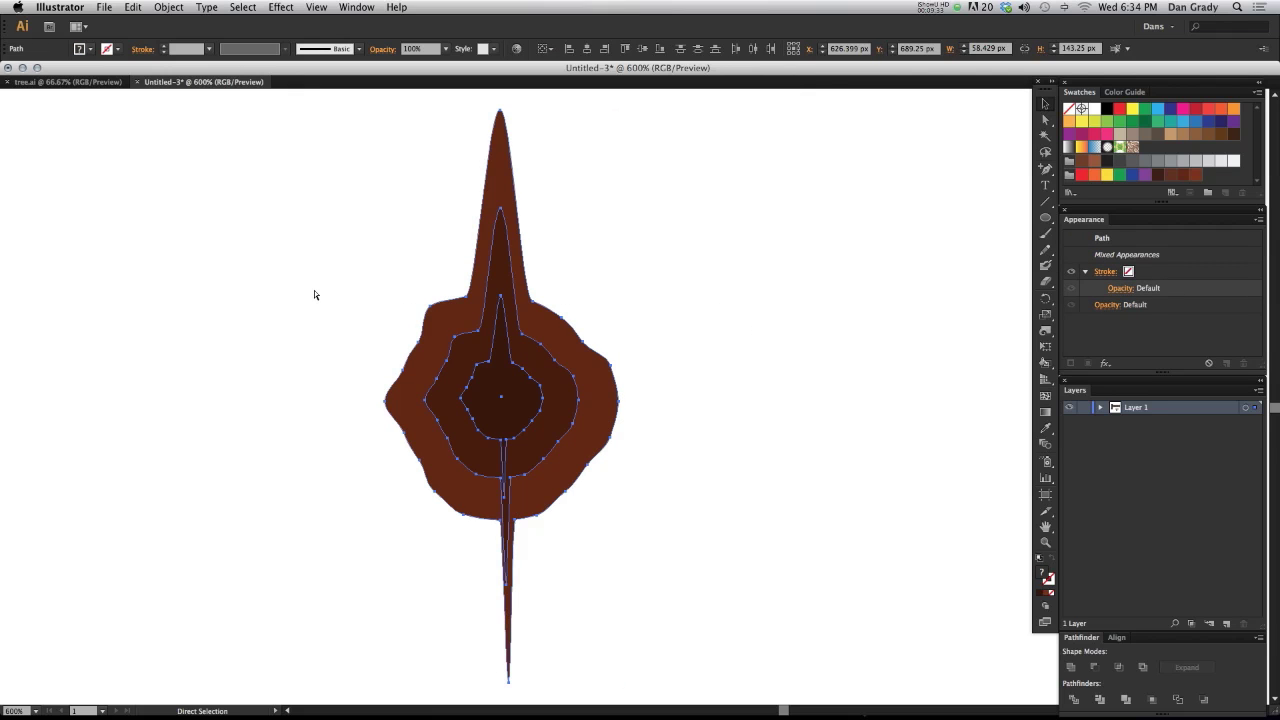
key("v")
Move the knot group onto the plank's left half and rotate it 90° clockwise so its spikes follow the grain
key("super+minus")
key("super+minus")
key("space")
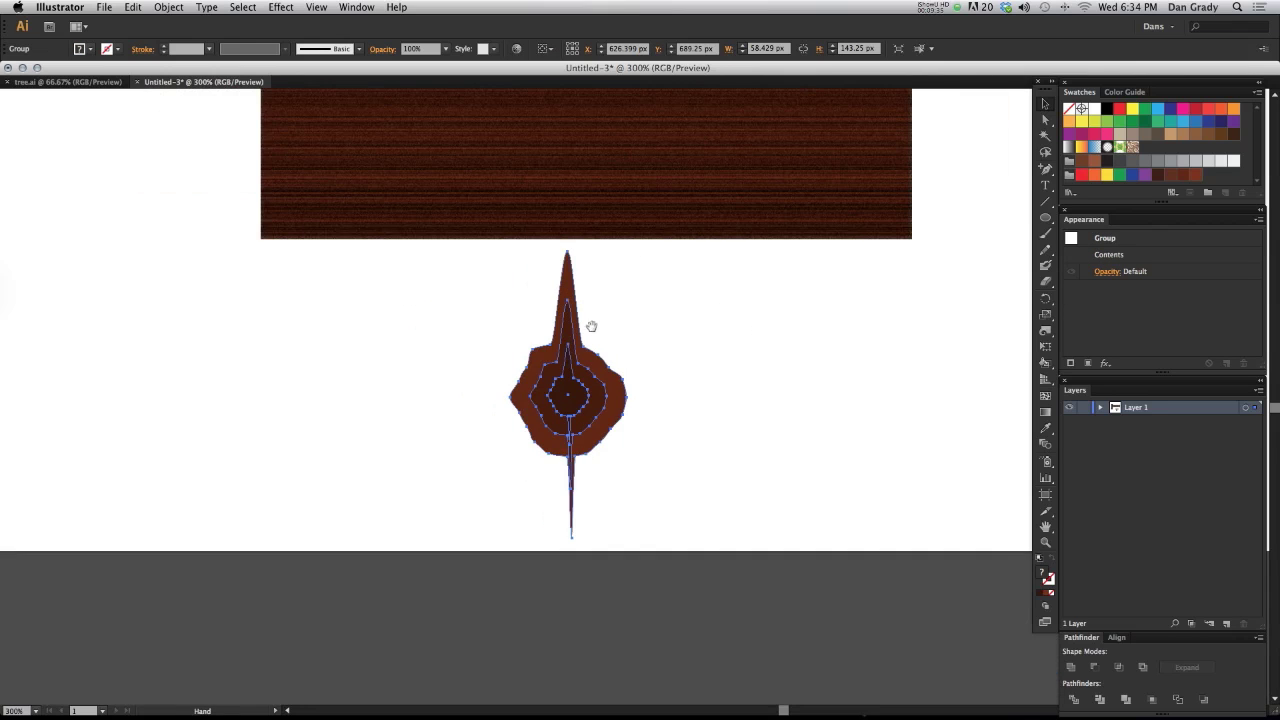
left_click_drag(591, 326, 584, 493)
left_click_drag(566, 579, 428, 344)
key("r")
left_click_drag(551, 220, 534, 412)
key("space")
left_click_drag(347, 448, 411, 480)
Scale the knot group down to about 110 by 45 px and place it near the plank's upper left corner
key("v")
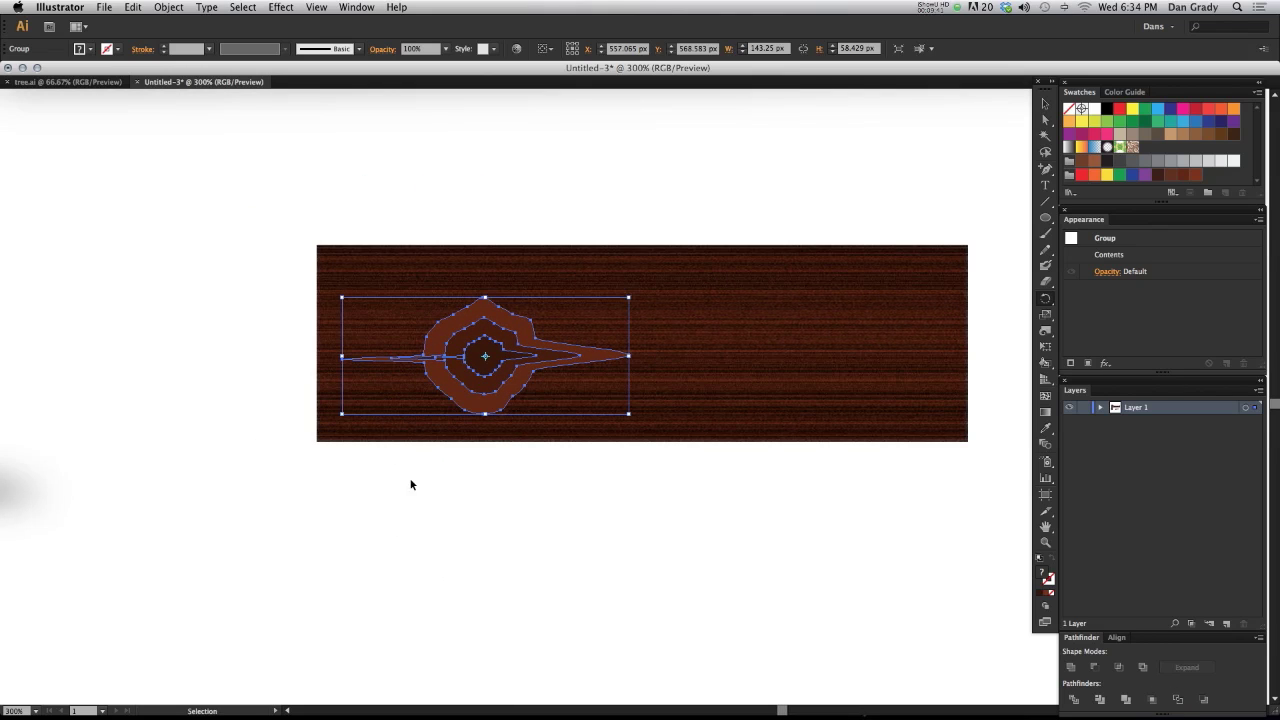
key("super+equal")
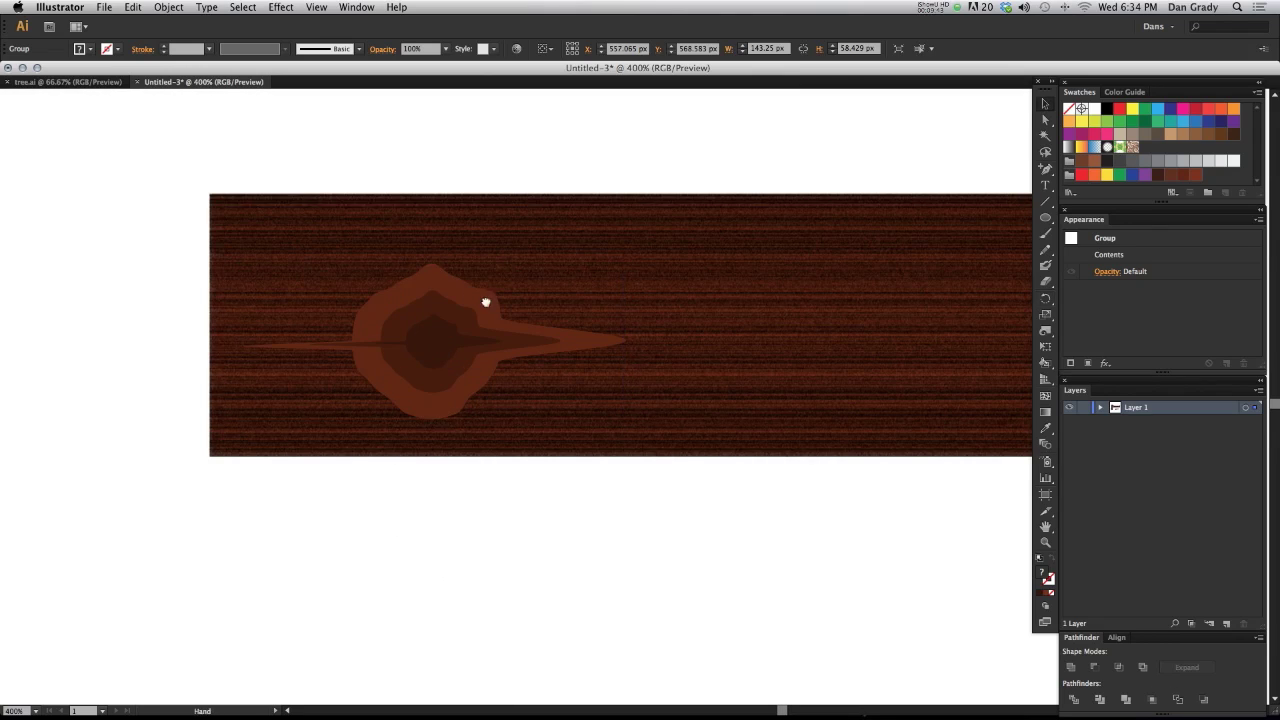
scroll(422, 429, "up", 2)
left_click_drag(422, 429, 412, 378)
key("s")
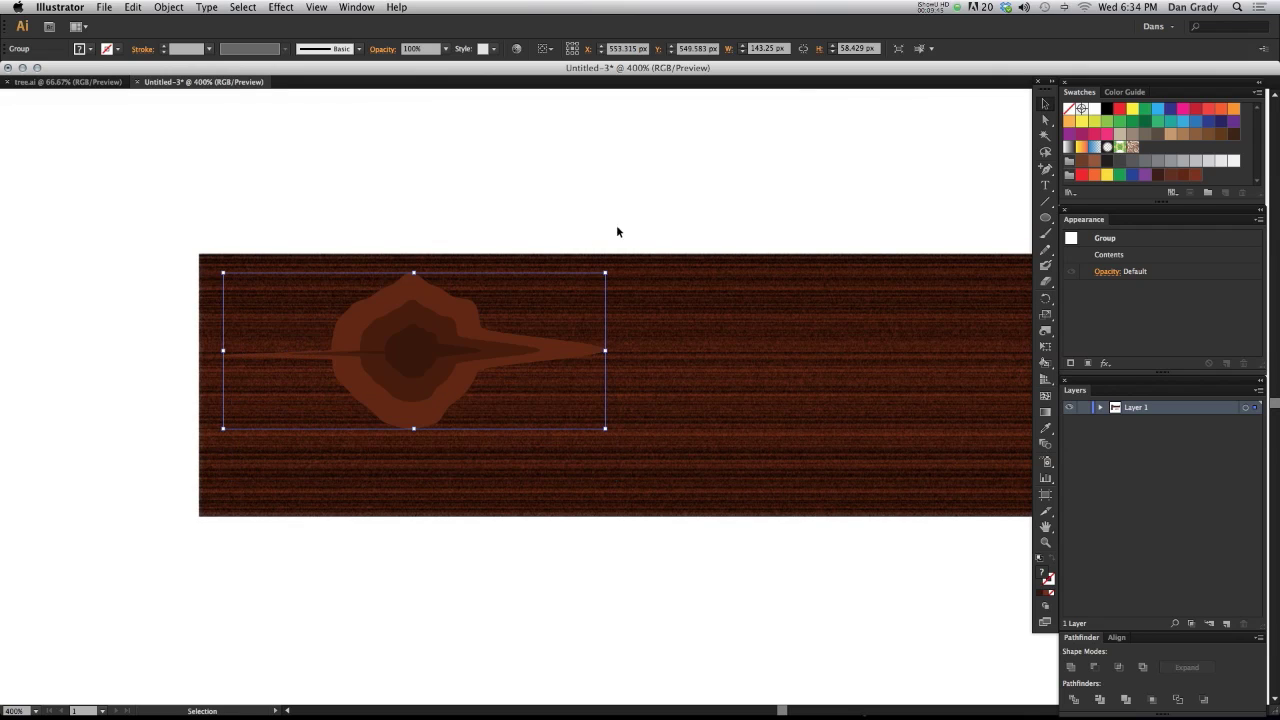
left_click_drag(668, 222, 546, 250)
key("v")
left_click_drag(366, 388, 331, 370)
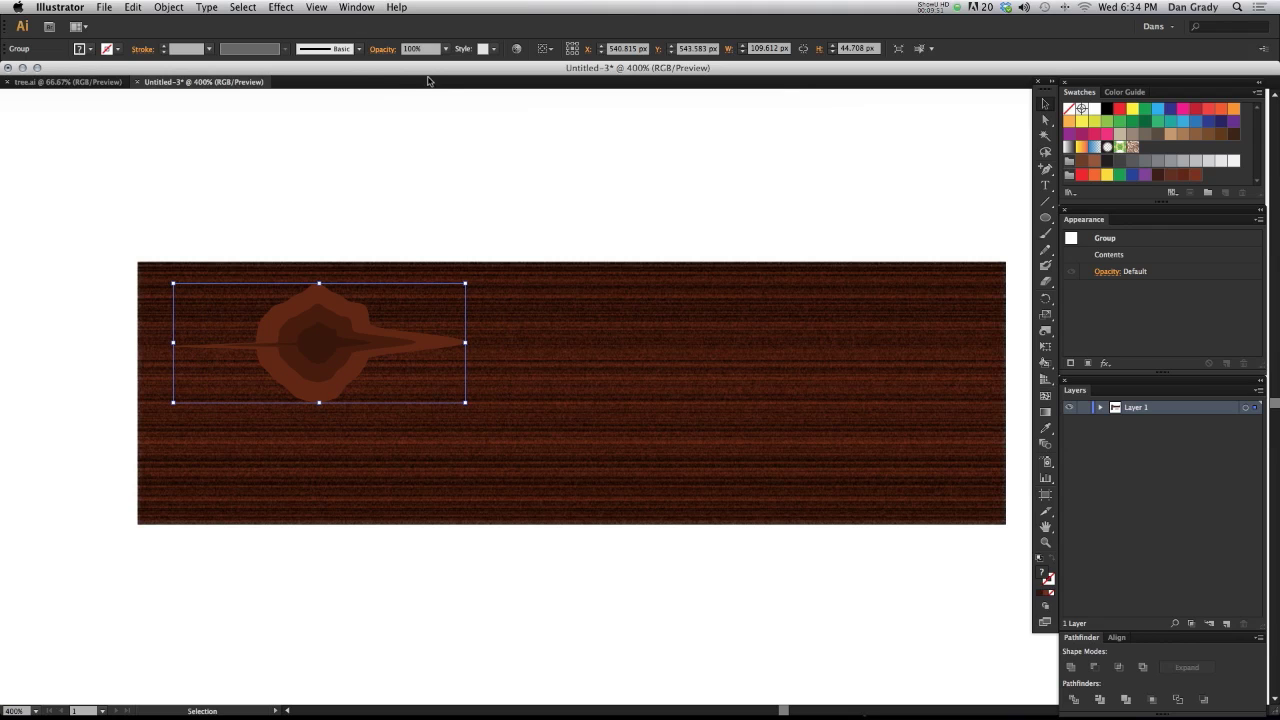
Set the knot group's opacity to 70% after trying 40% and 50%
left_click(383, 49)
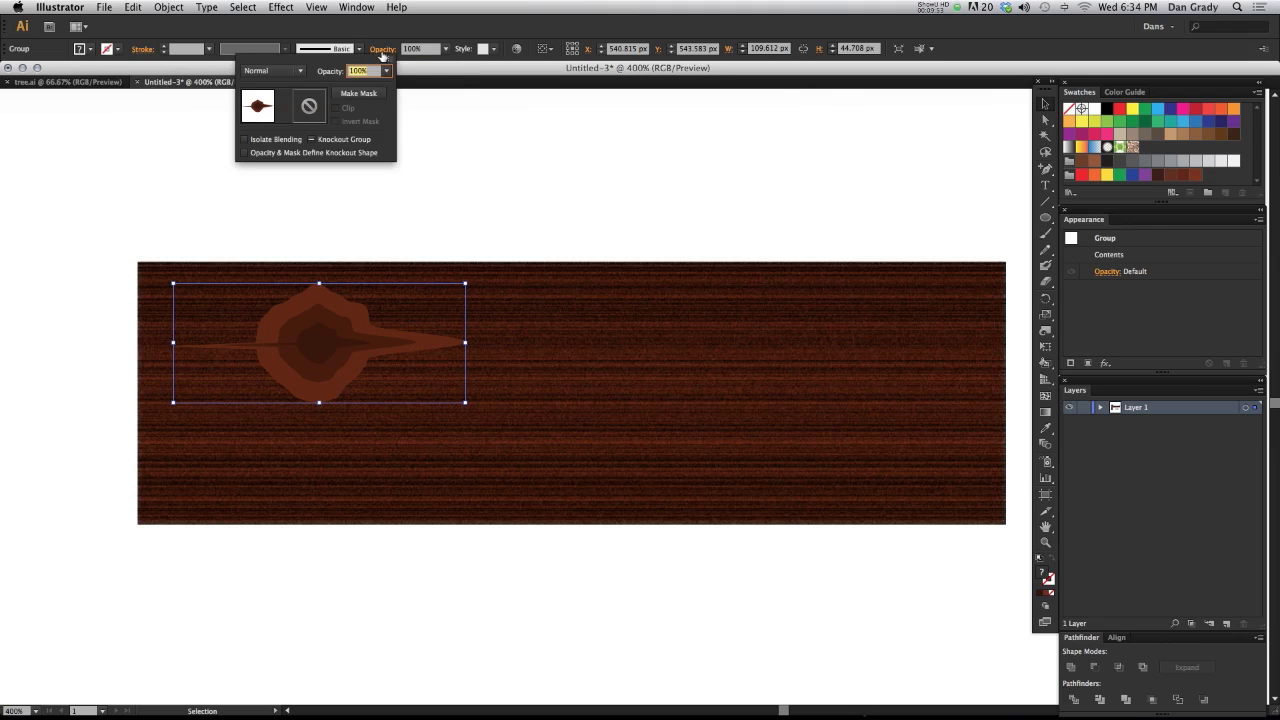
left_click(389, 72)
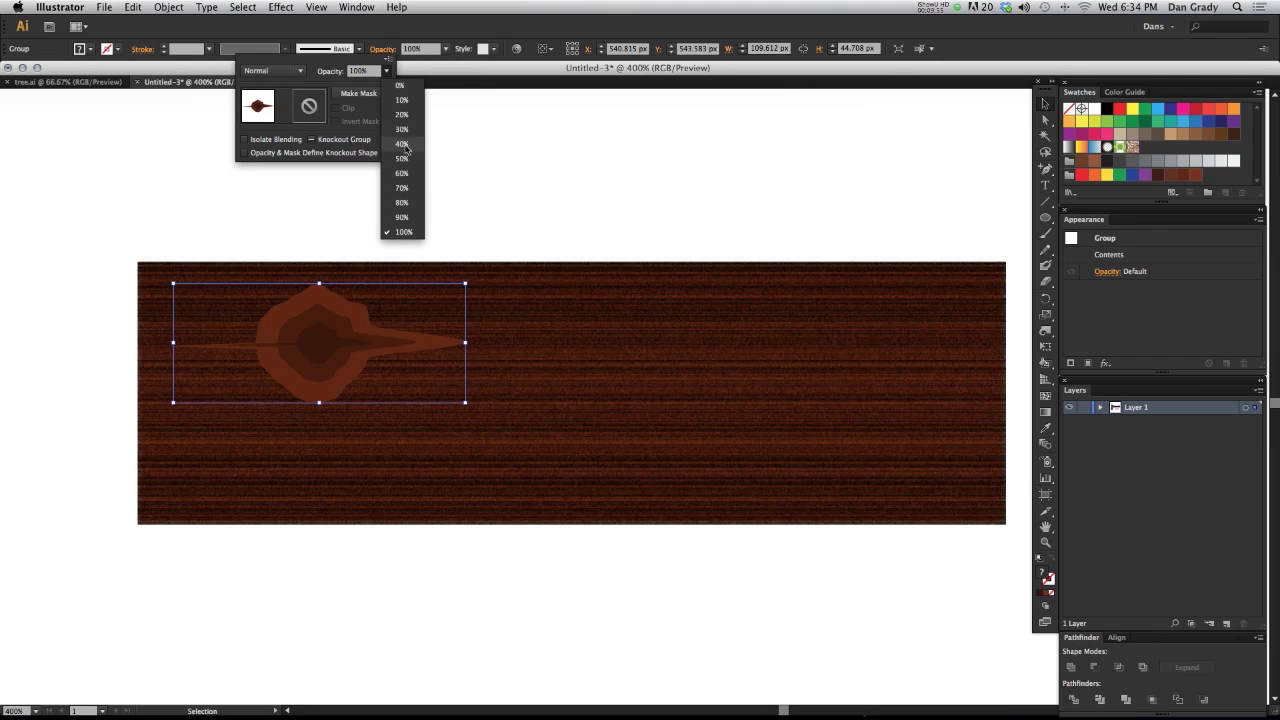
left_click(403, 148)
left_click(389, 71)
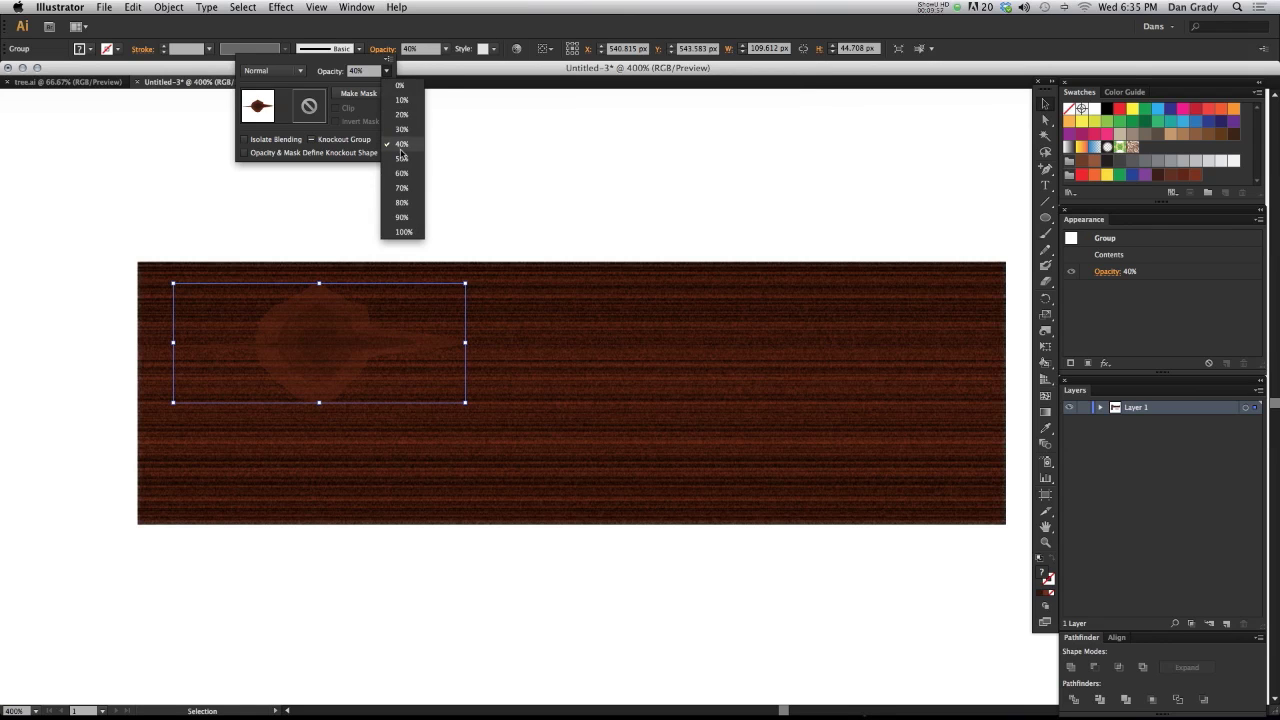
left_click(399, 161)
left_click(388, 71)
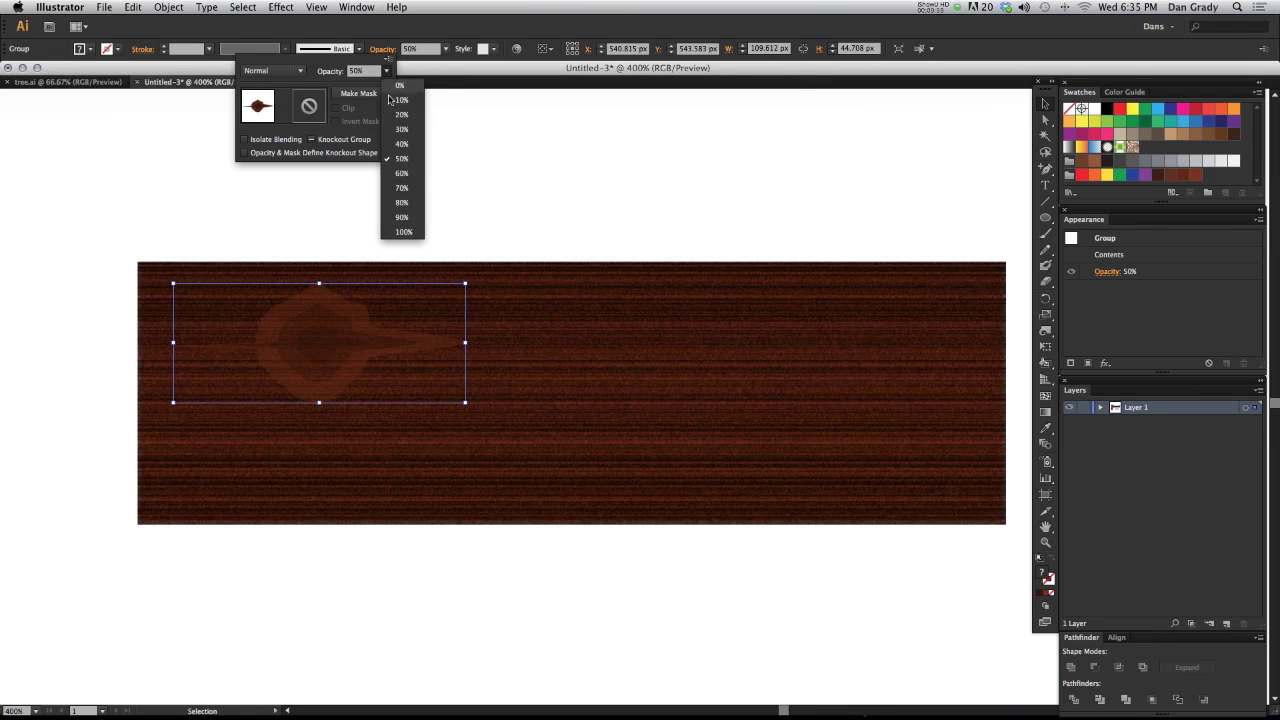
left_click(400, 189)
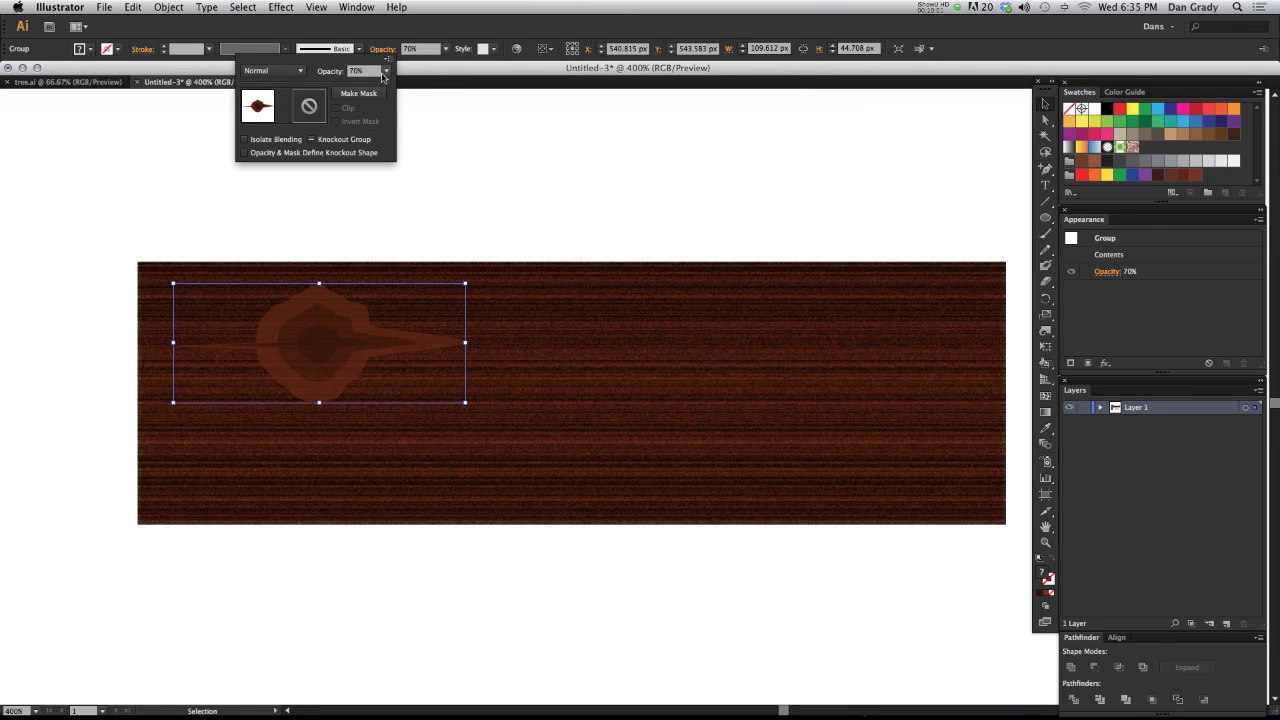
Try the Multiply blend mode on the knot group, and switch it back to Normal
left_click(272, 71)
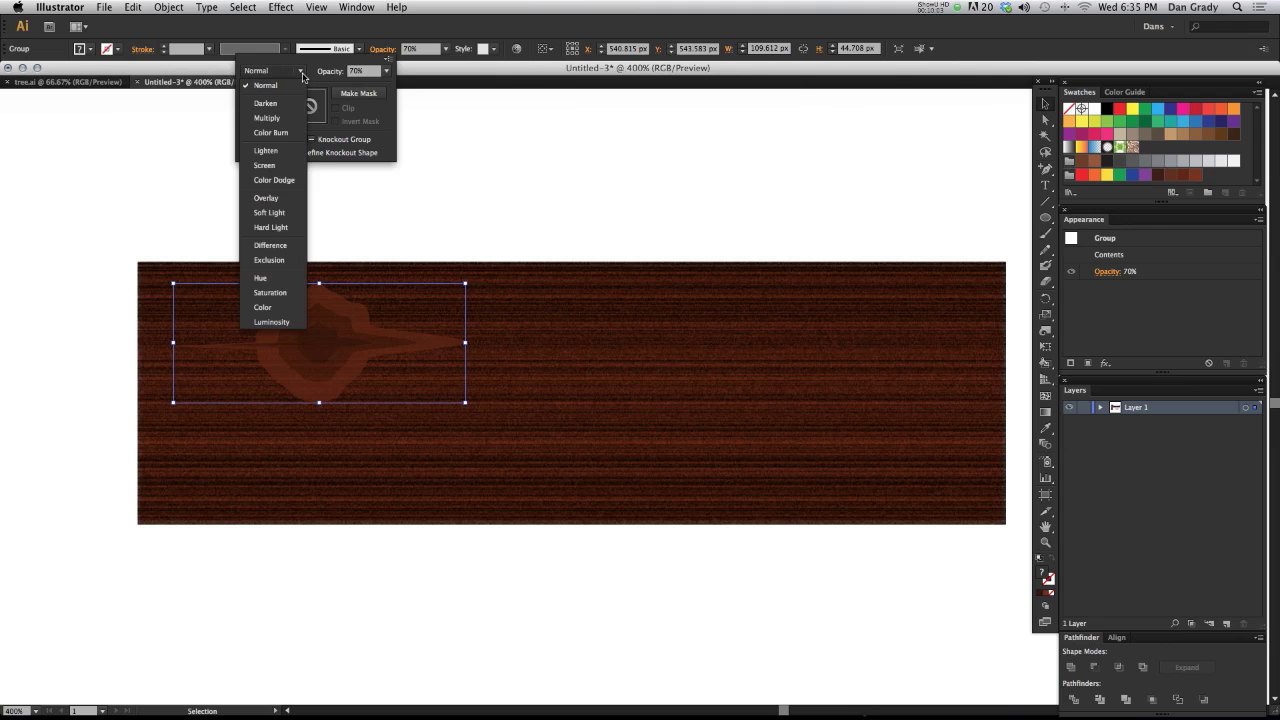
left_click(286, 118)
left_click(270, 71)
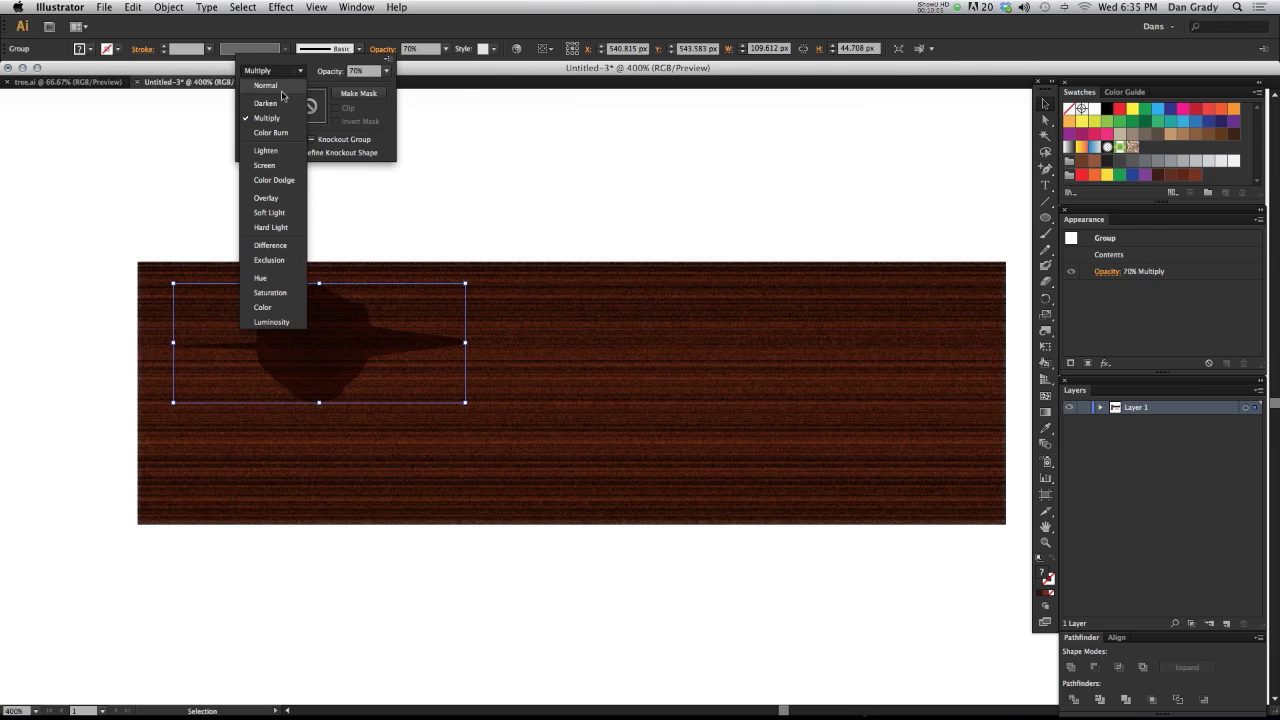
left_click(278, 87)
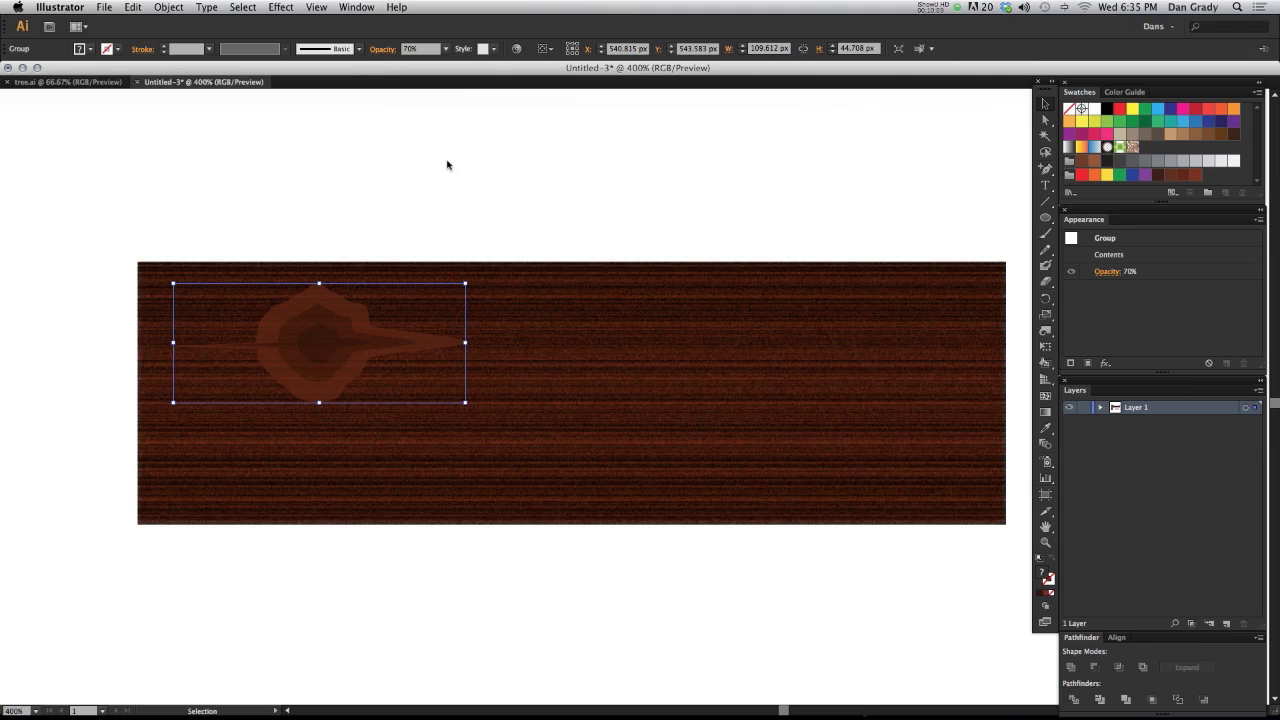
Darken all the knot group's colors together by recoloring them with linked harmony colors at 24% brightness
left_click(516, 48)
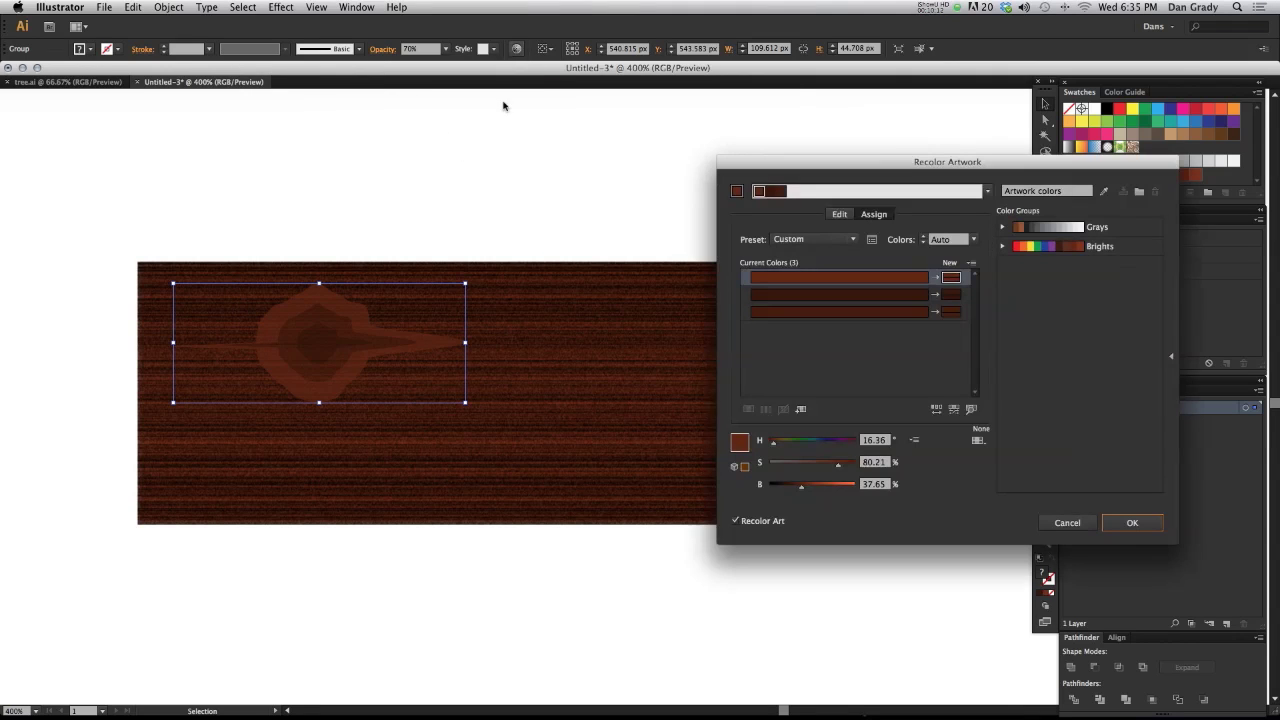
left_click(839, 215)
left_click(972, 411)
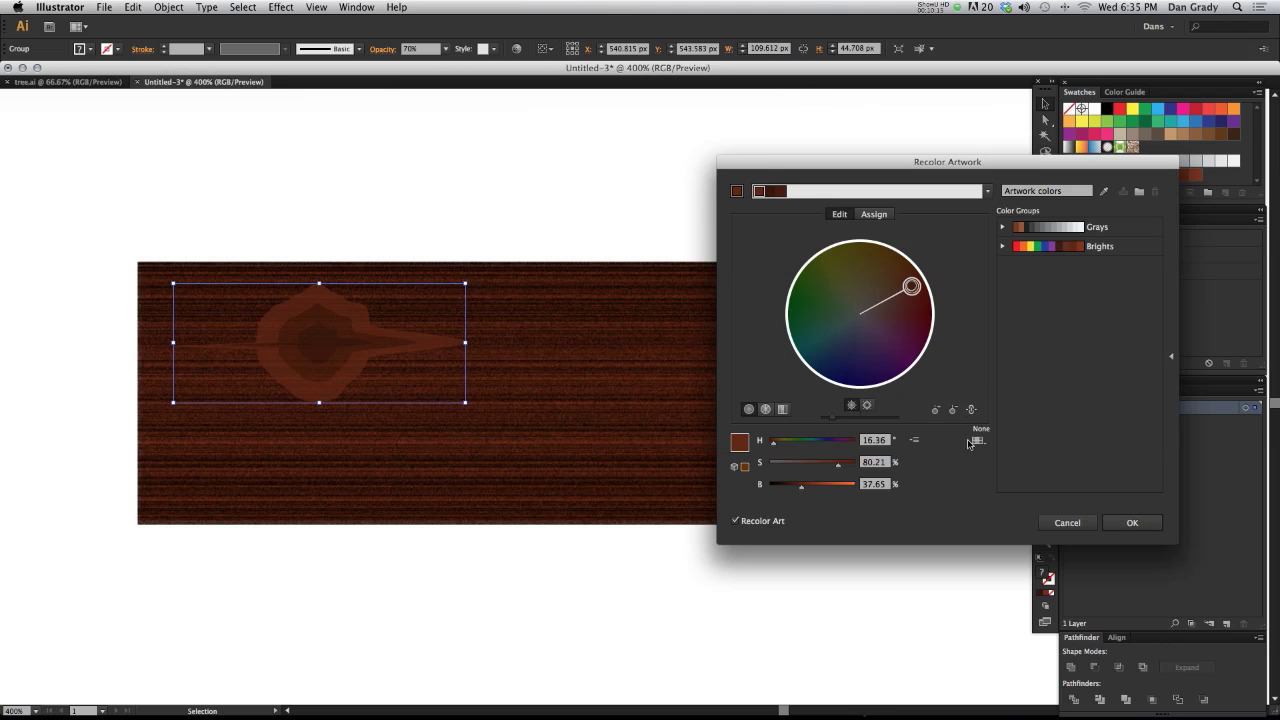
left_click_drag(803, 491, 783, 491)
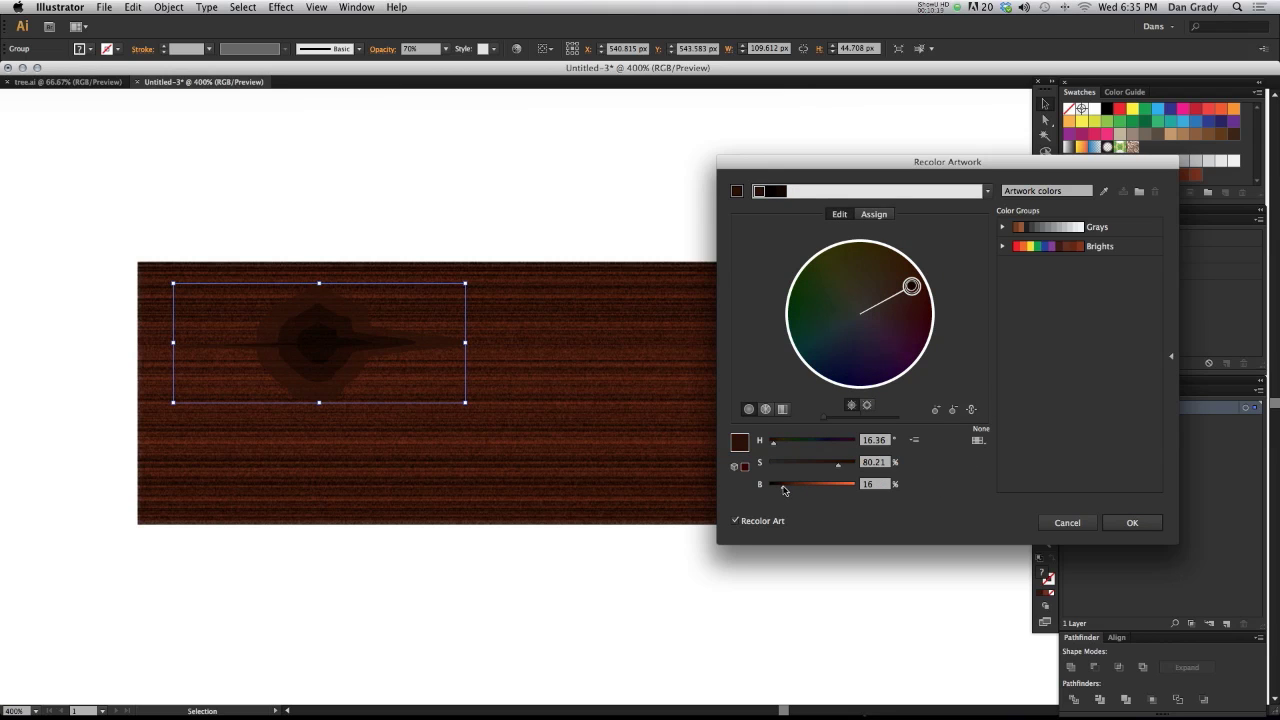
mouse_move(786, 492)
left_mouse_down()
mouse_move(804, 492)
mouse_move(792, 491)
left_mouse_up()
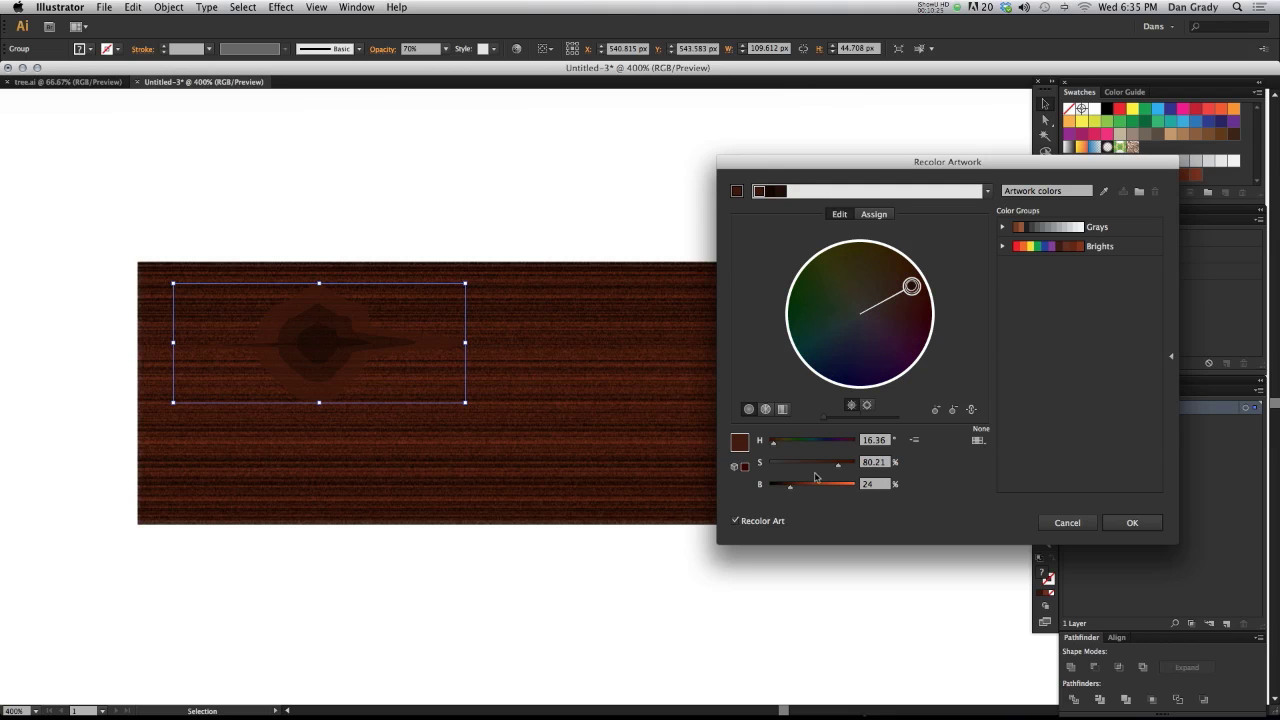
left_click(1150, 523)
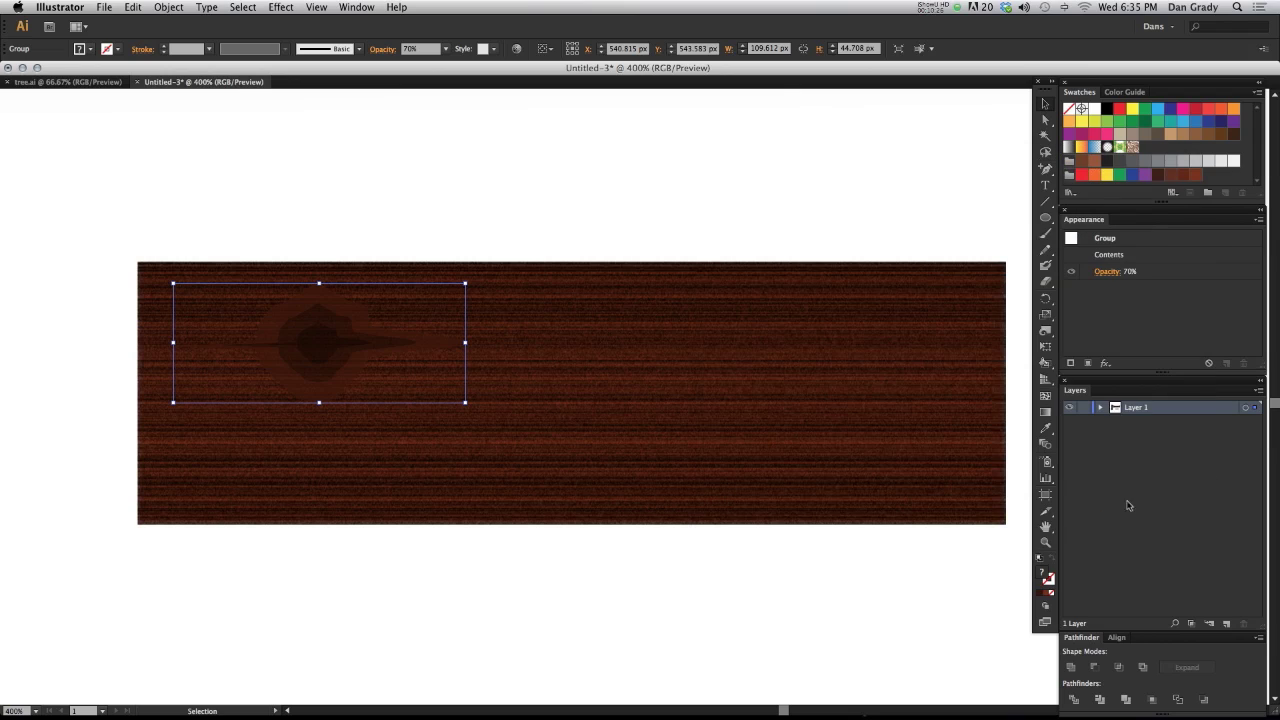
Shift the knot slightly toward the plank's left end and duplicate it onto the lower right part of the plank
left_click(307, 226)
key("super+minus")
key("super+minus")
key("super+minus")
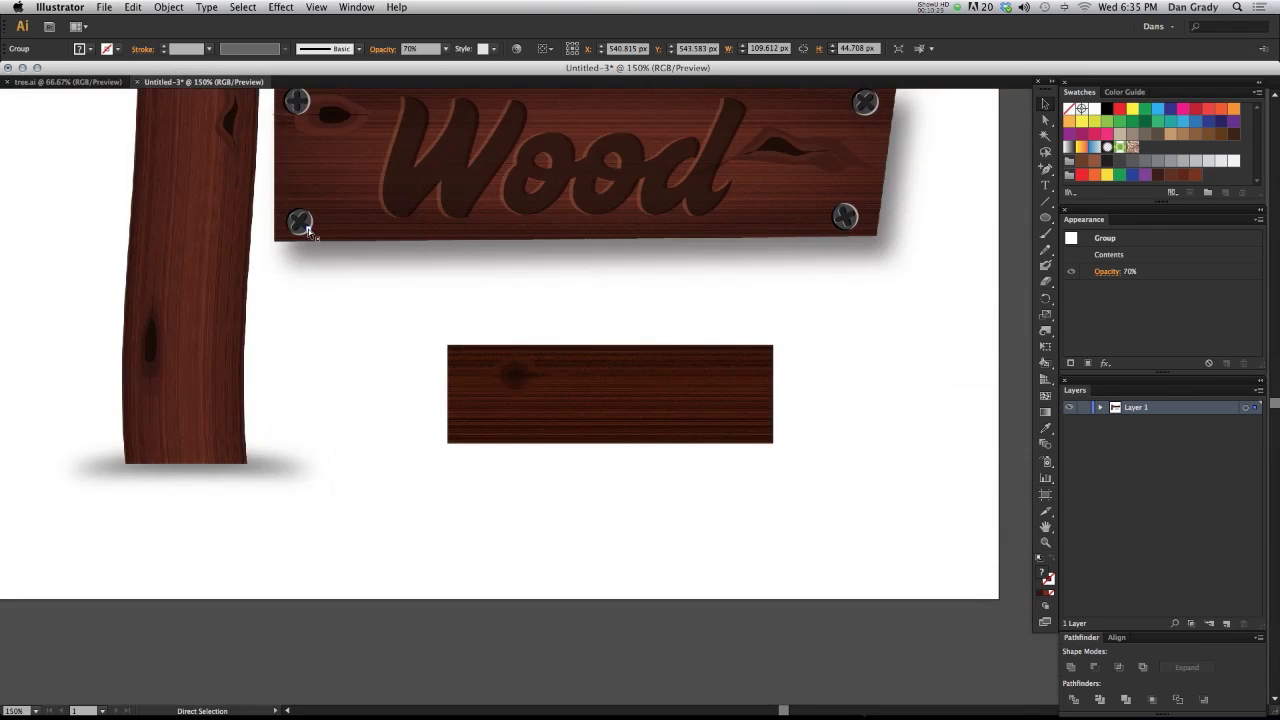
key("super+plus")
key("super+plus")
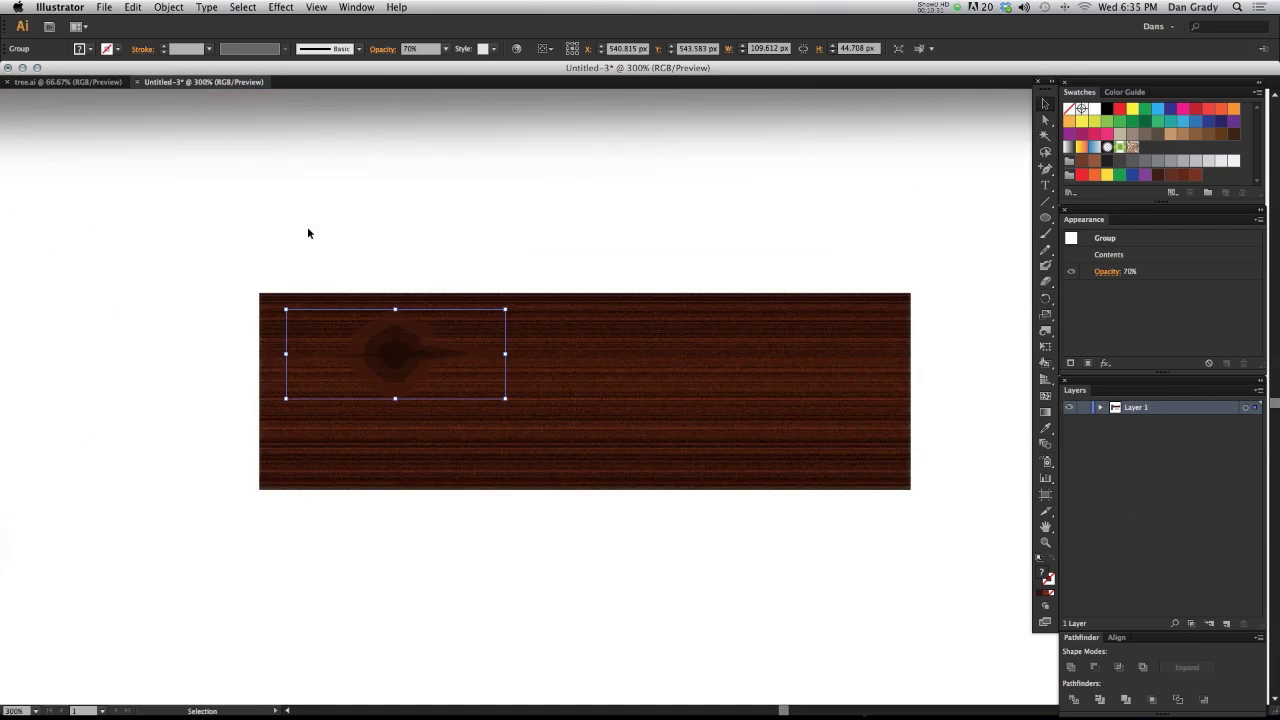
left_click(417, 276)
left_click(395, 352)
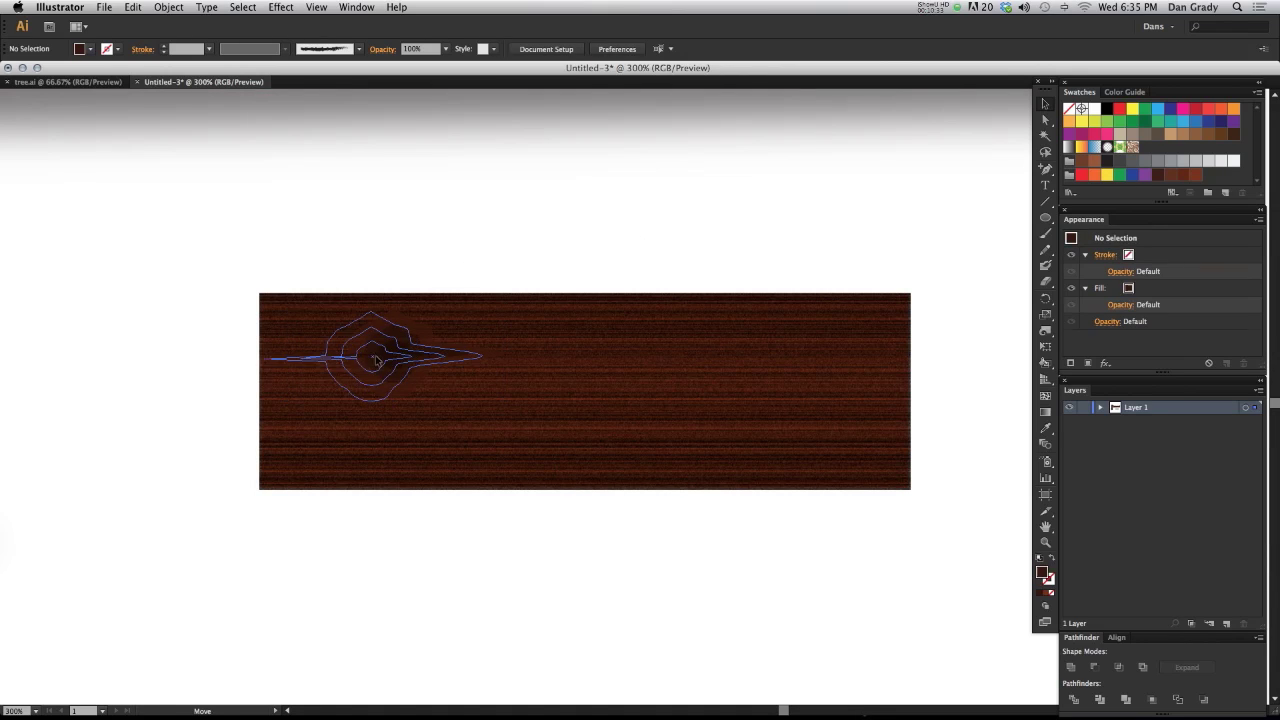
left_click_drag(378, 358, 720, 416)
Rotate the duplicated knot about 180° and stretch it into a flatter shape of about 166 by 29 px
key("r")
left_click_drag(849, 314, 509, 541)
key("s")
left_click_drag(826, 316, 883, 357)
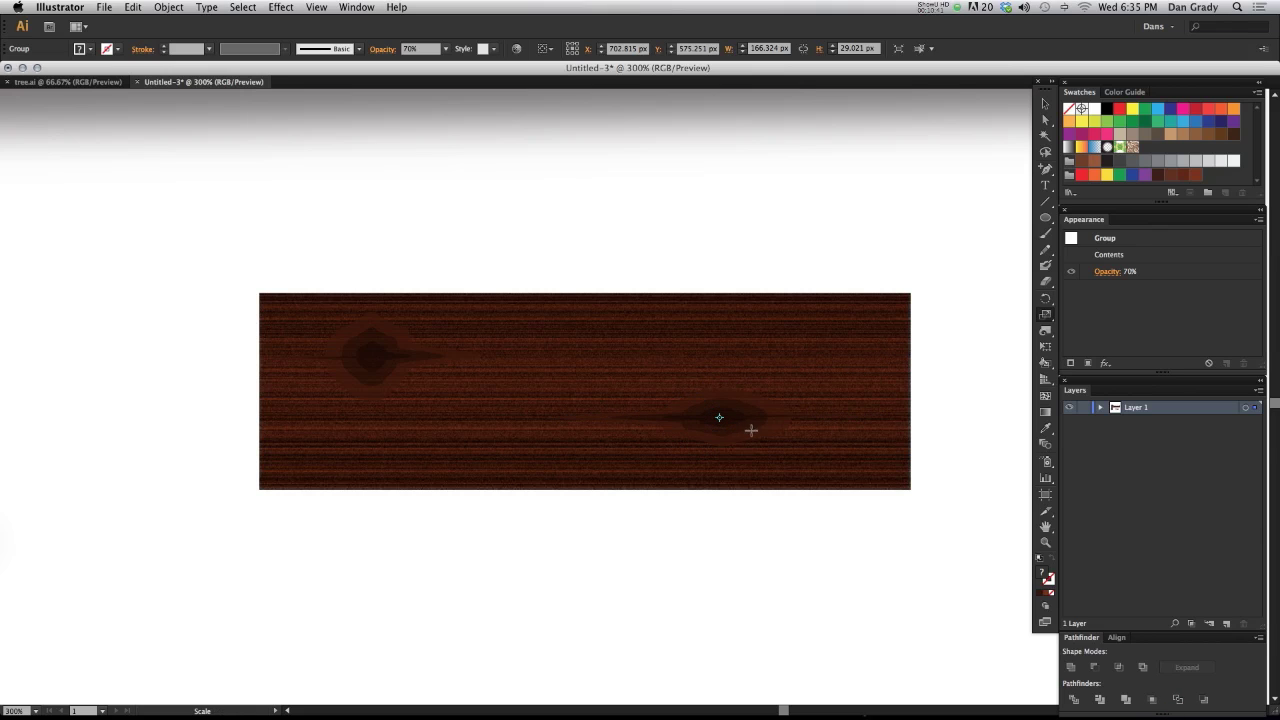
Duplicate the flattened knot to the plank's lower left area, shrink the copy to about 92 by 16 px and rotate it about 180°
key("v")
left_click_drag(763, 434, 458, 441)
key("s")
left_click_drag(709, 314, 584, 399)
key("r")
left_click_drag(618, 336, 283, 546)
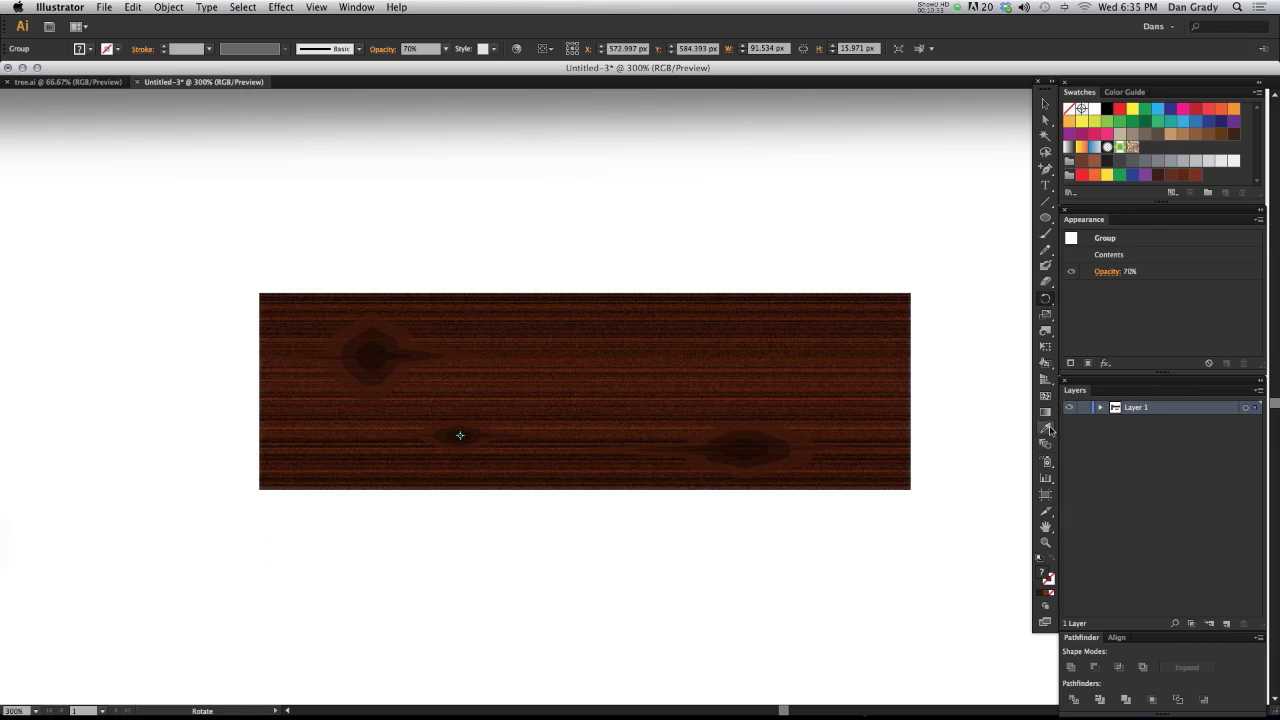
Isolate the knot group near the plank's lower right end, twirl its layers into a swirl with the Twirl tool and exit isolation mode
left_click(1045, 331)
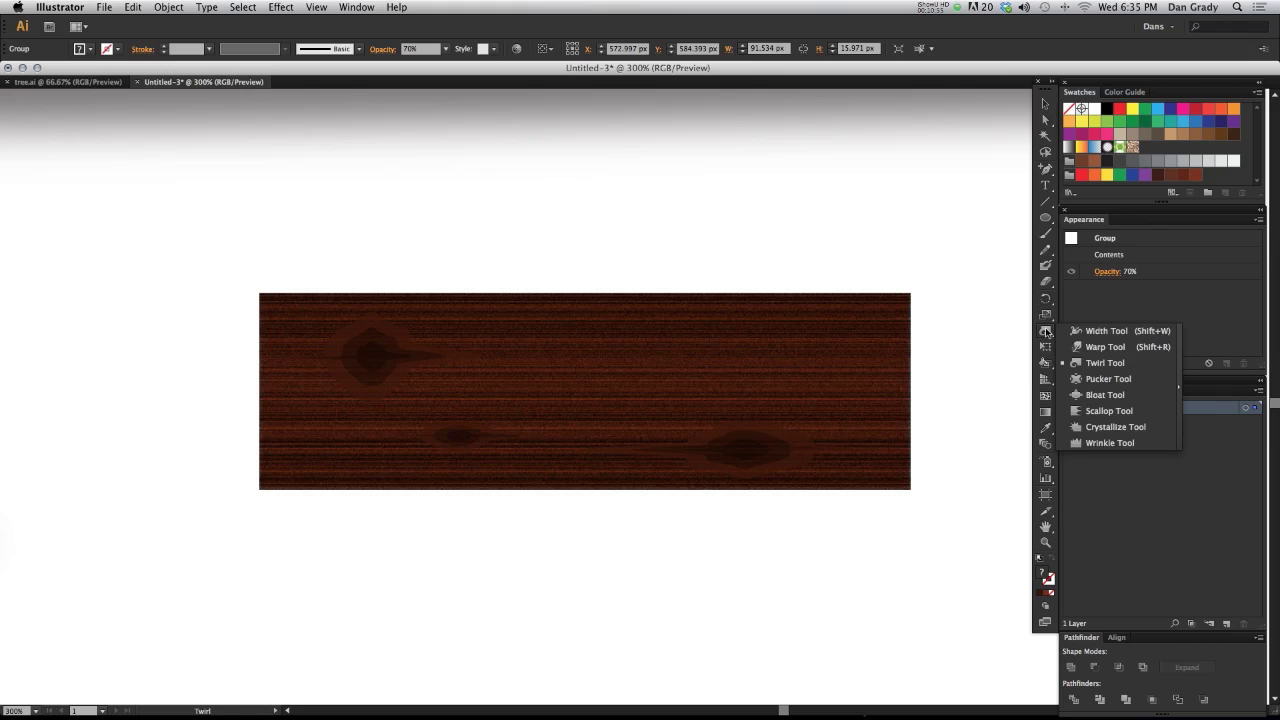
left_click(1101, 366)
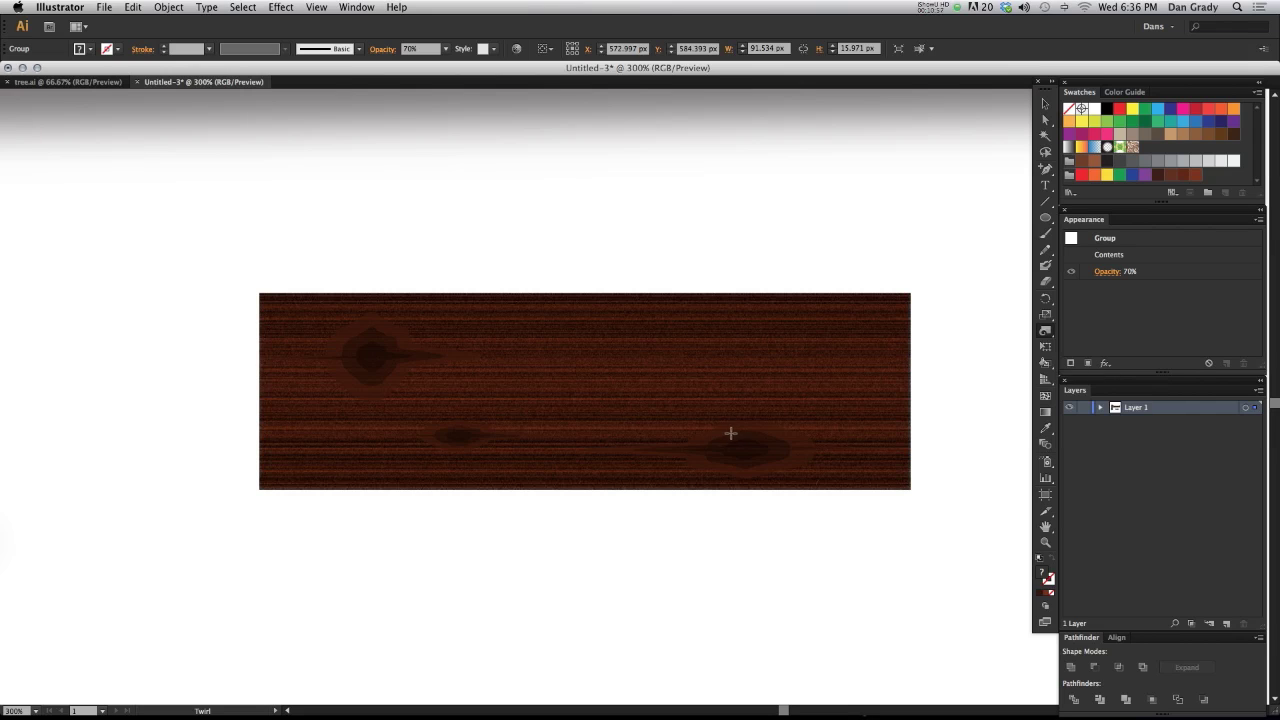
mouse_move(720, 435)
left_mouse_down()
mouse_move(738, 461)
mouse_move(671, 443)
mouse_move(677, 491)
mouse_move(720, 481)
left_mouse_up()
key("v")
double_click(750, 451)
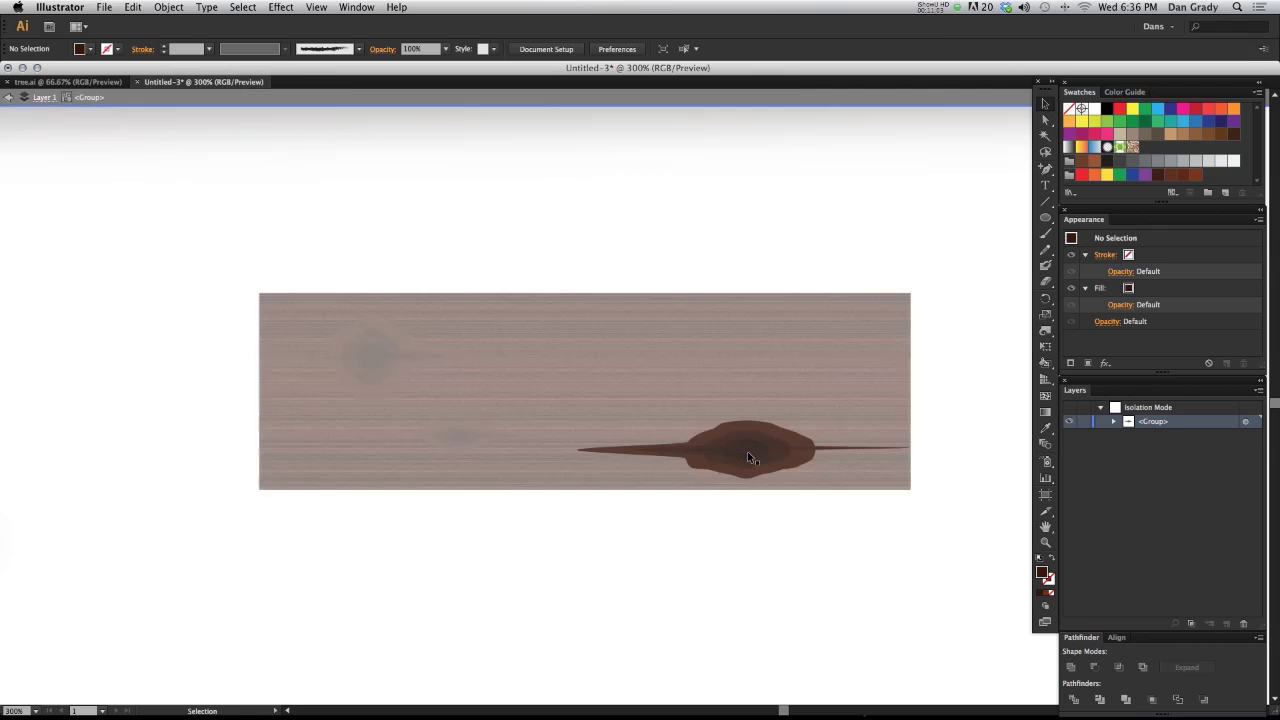
key("super+equal")
left_click_drag(774, 531, 662, 464)
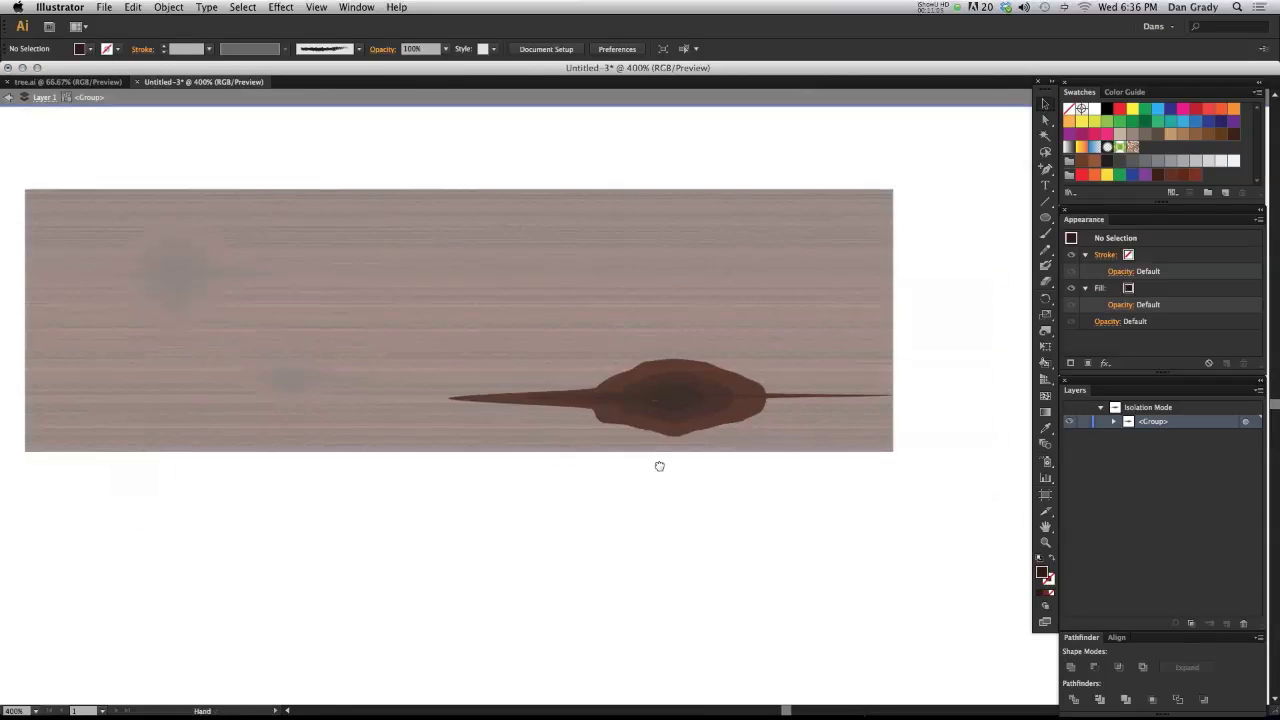
left_click(1046, 330)
left_click_drag(678, 392, 678, 395)
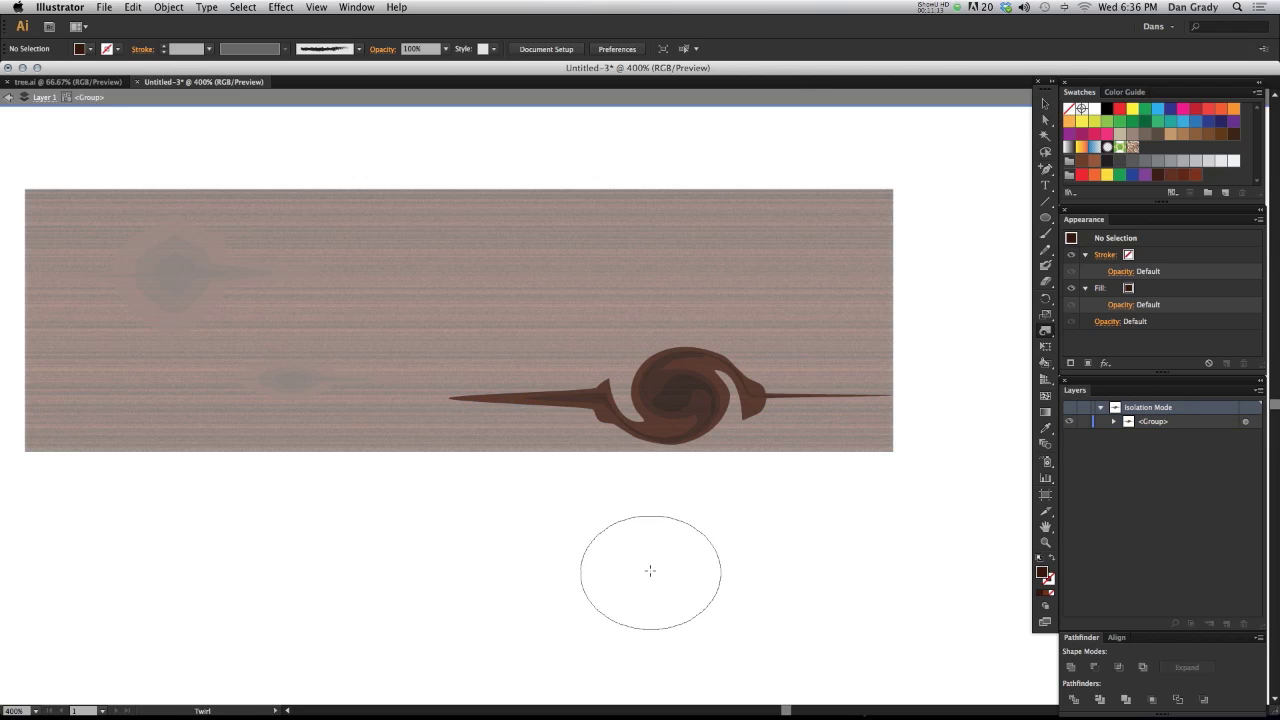
key("Escape")
left_click_drag(497, 423, 748, 494)
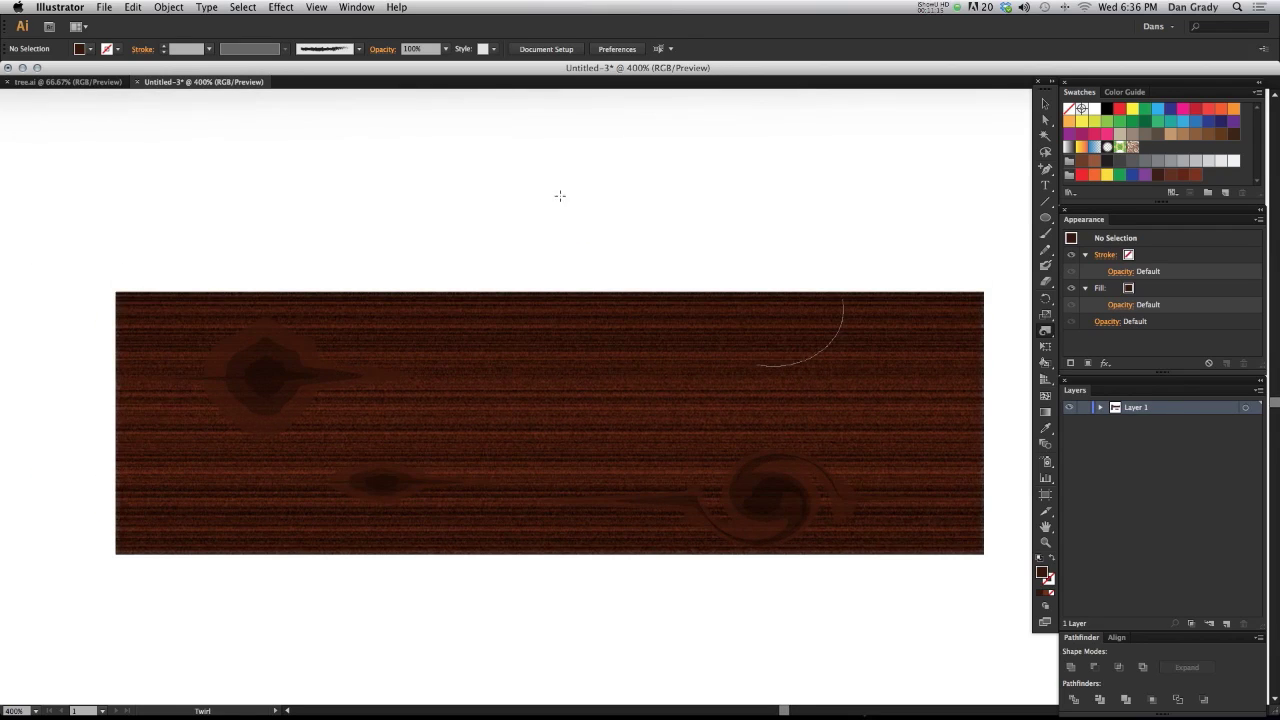
key("v")
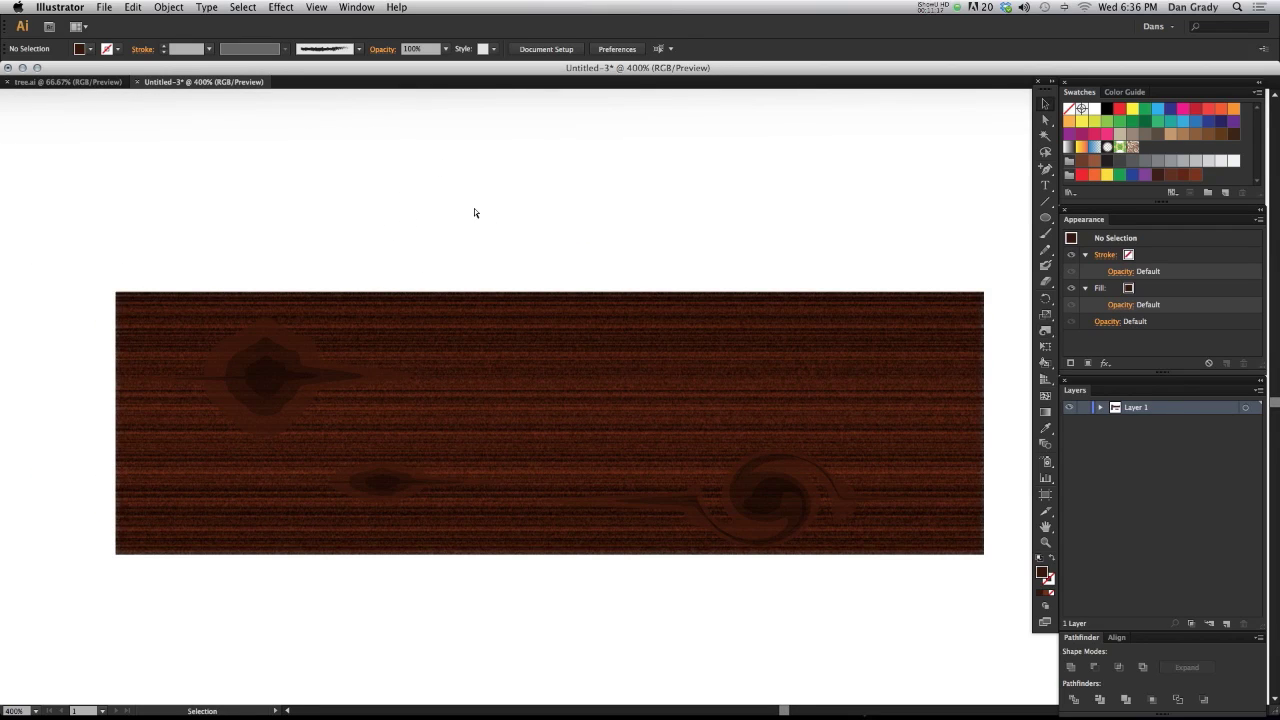
Examine the plank's three knots beside the finished Wood sign and up close
key("super+minus")
key("super+minus")
key("super+minus")
key("space")
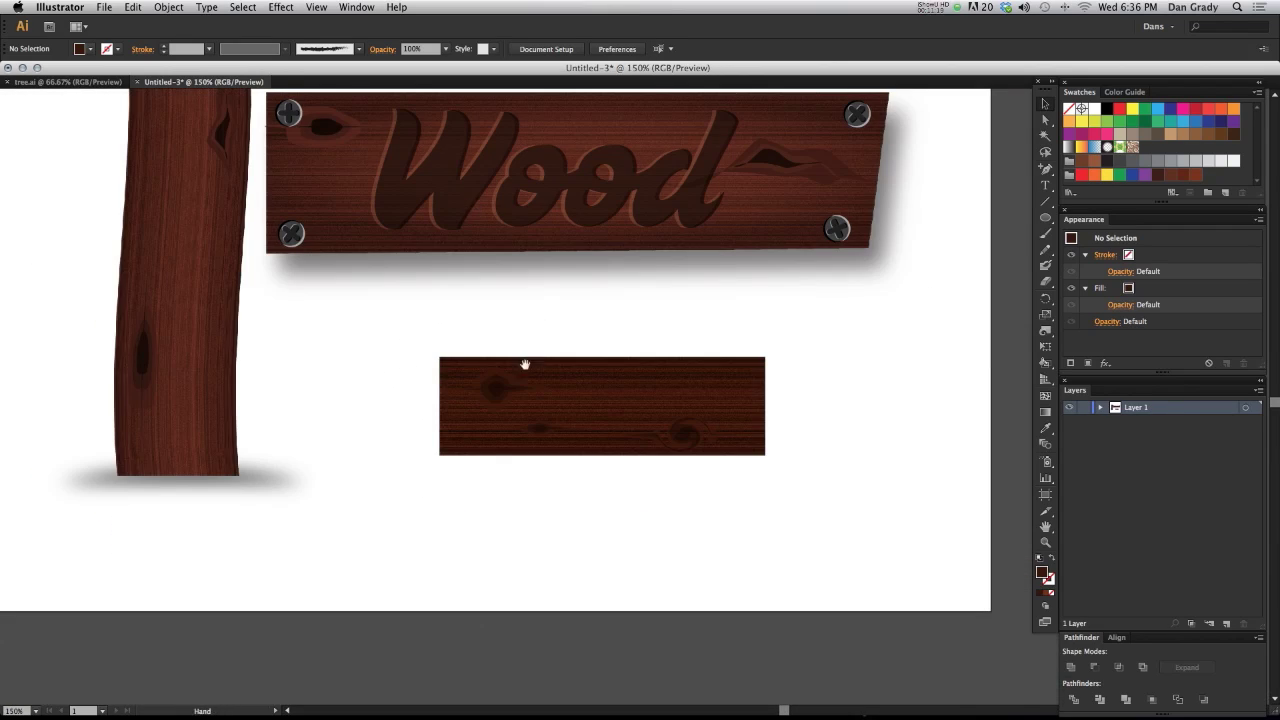
left_click_drag(525, 364, 484, 425)
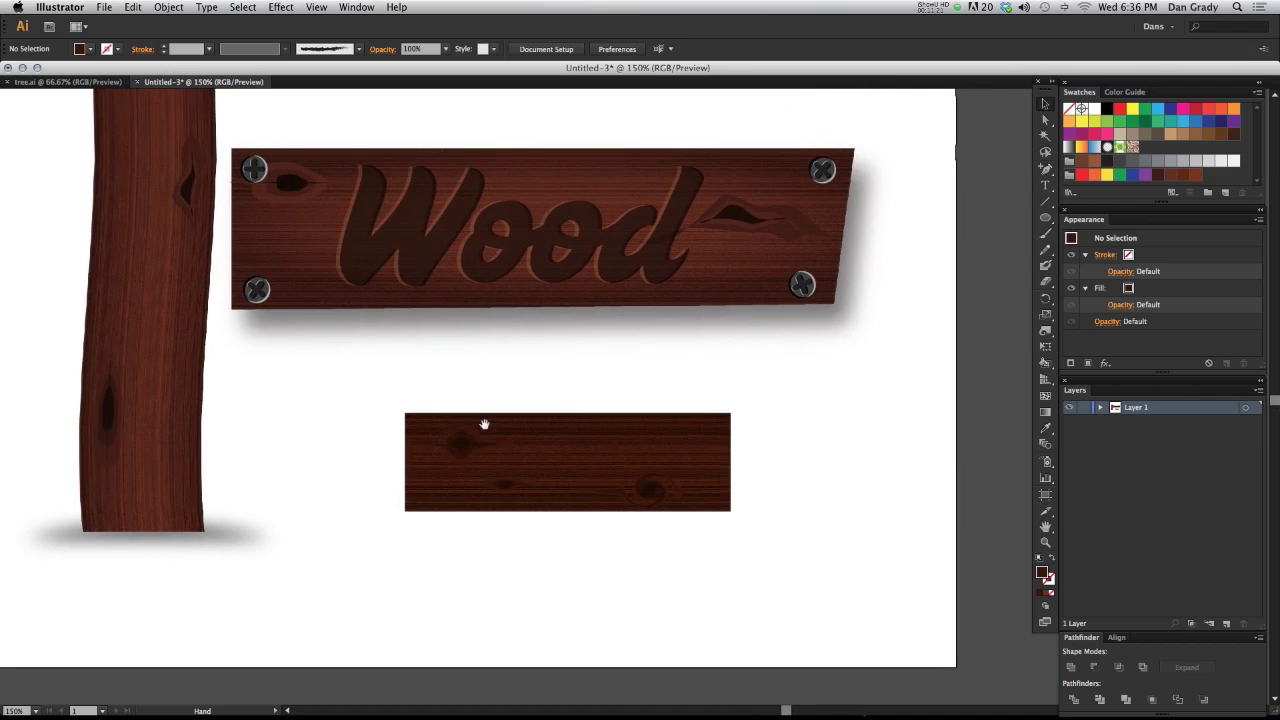
left_click_drag(477, 367, 504, 388)
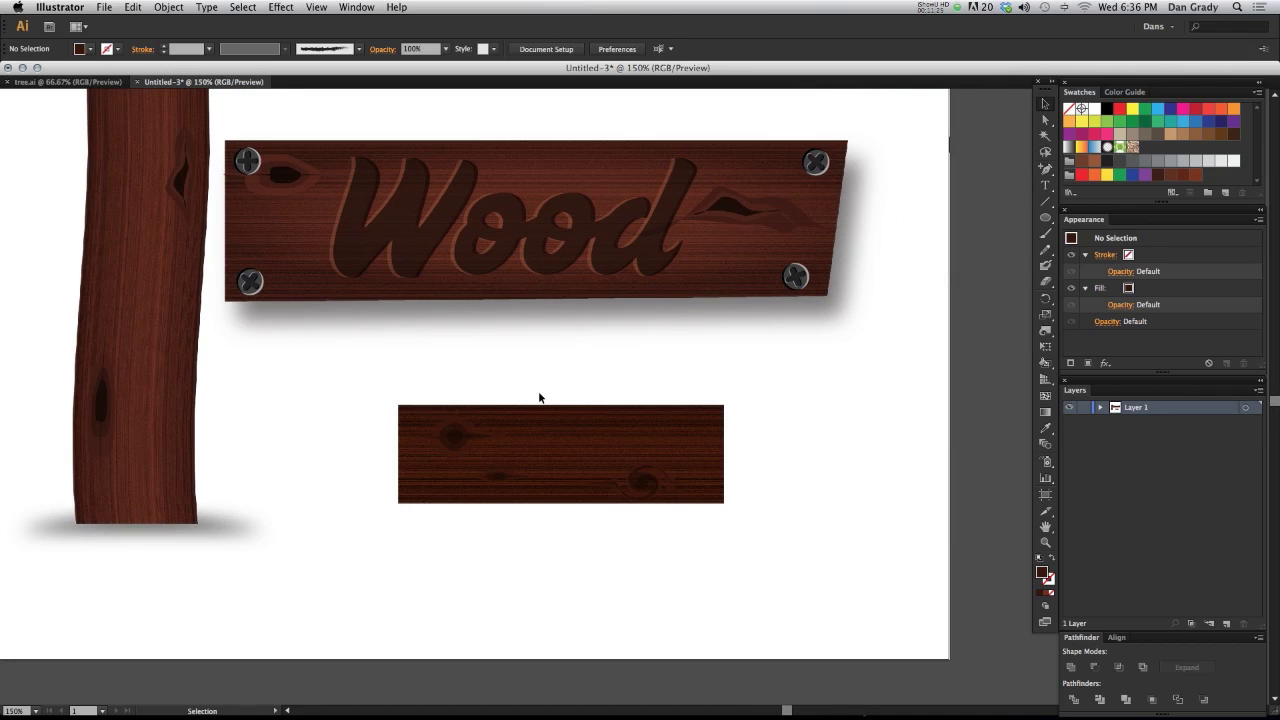
key("super+equal")
key("super+equal")
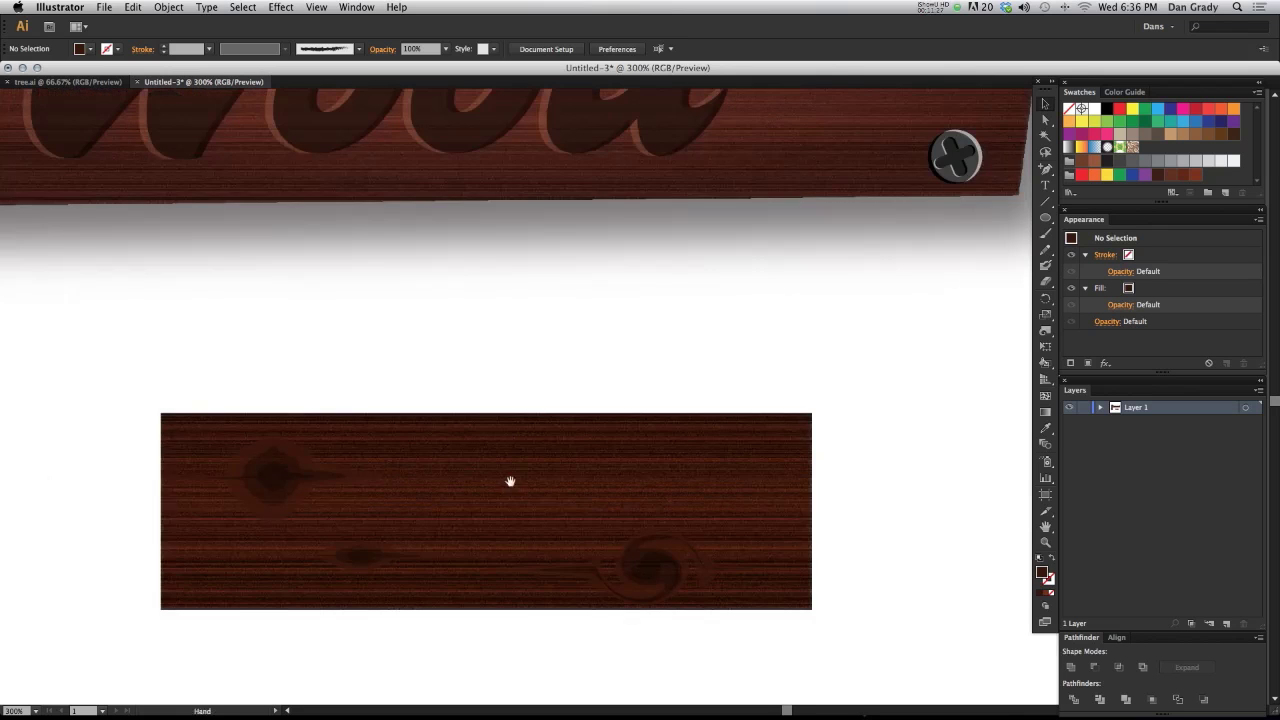
left_click_drag(474, 498, 456, 450)
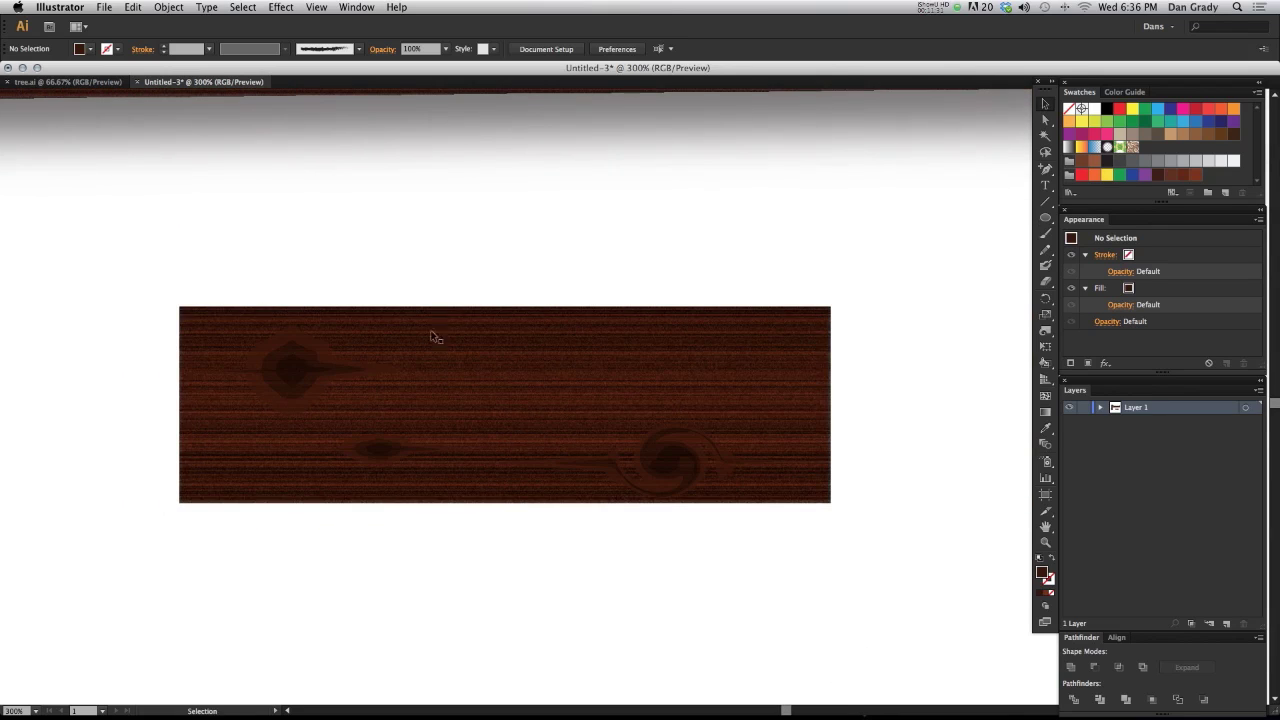
left_click_drag(431, 349, 439, 341)
key("super+equal")
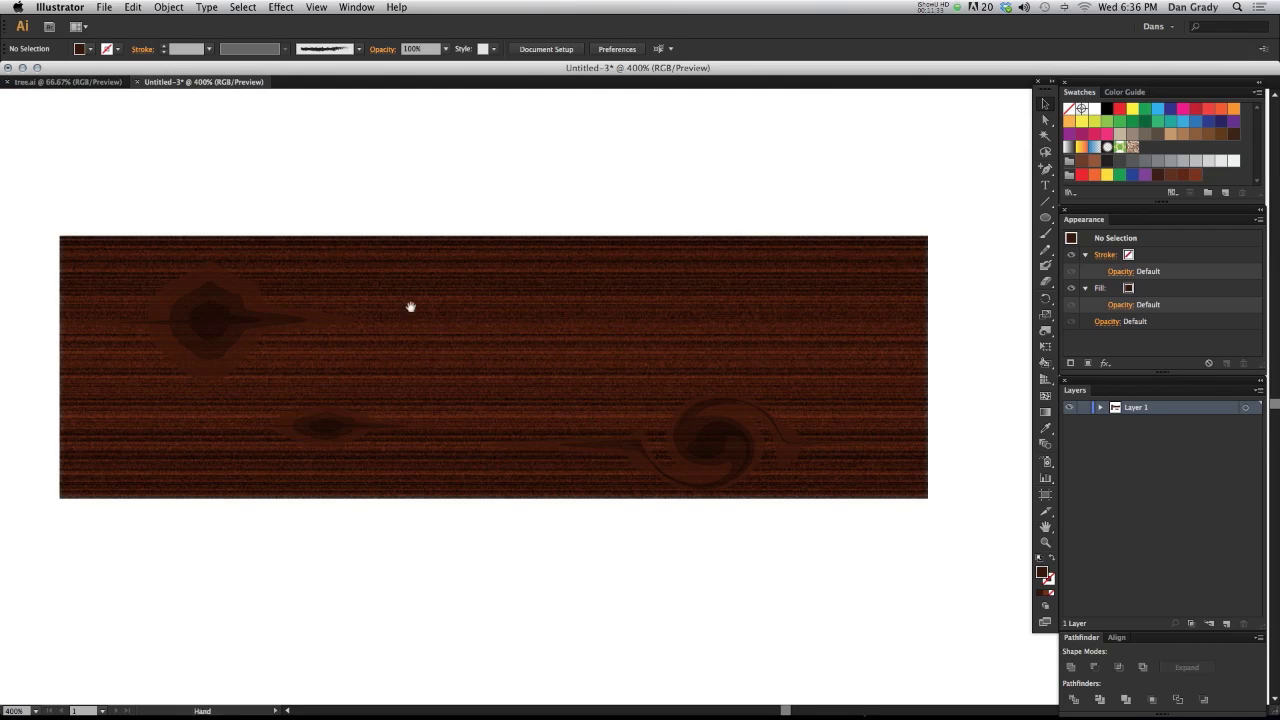
left_click_drag(398, 346, 401, 350)
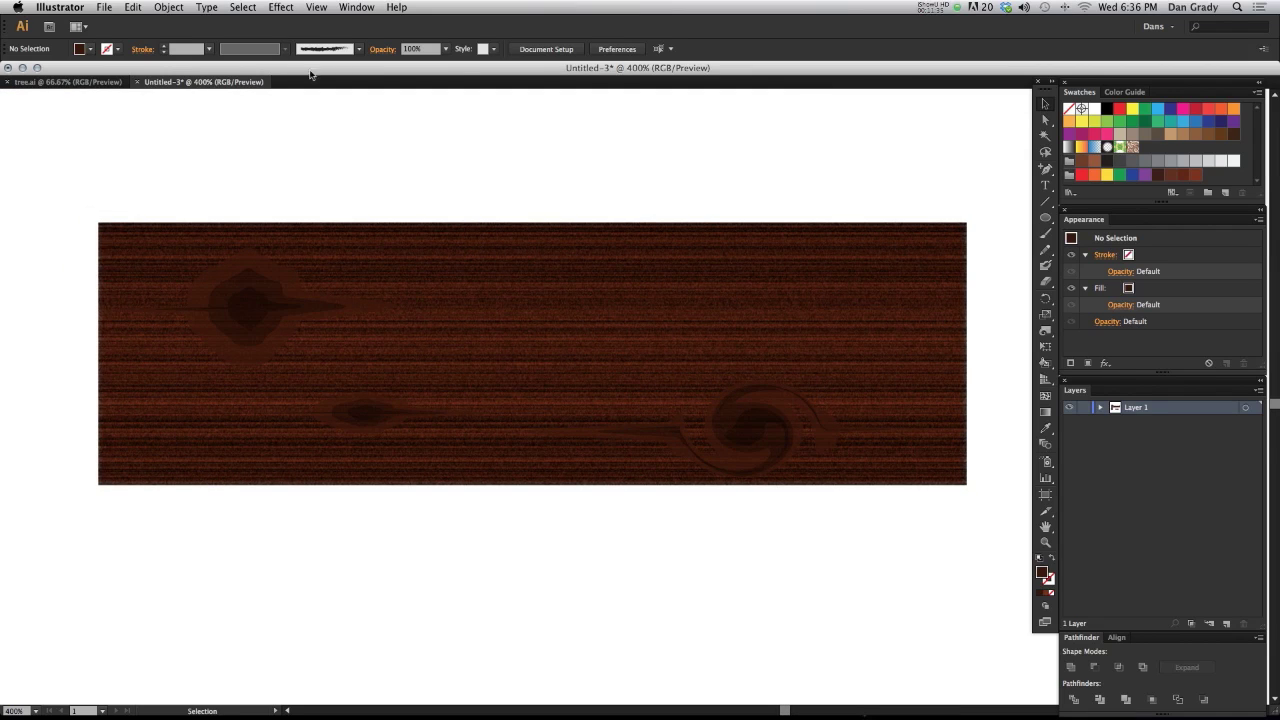
Set the document raster effects resolution to Screen (72 ppi) to test its effect on the plank's grain
left_click(279, 7)
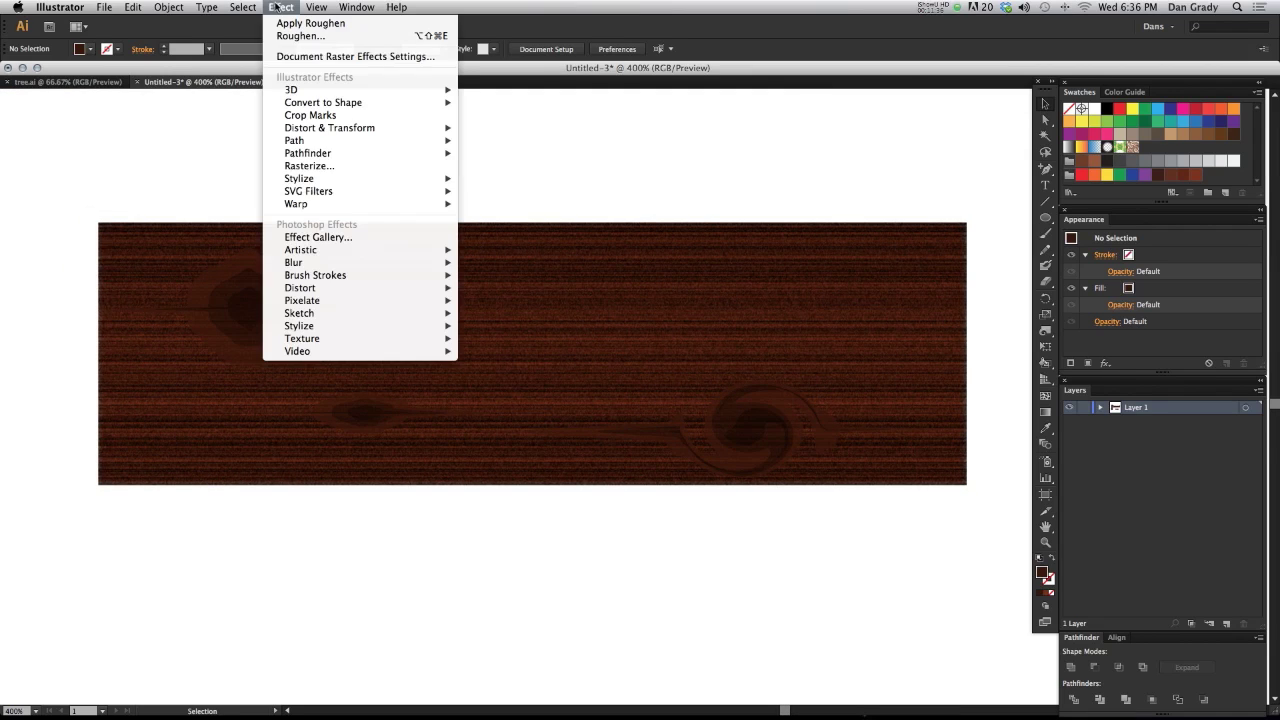
left_click(297, 57)
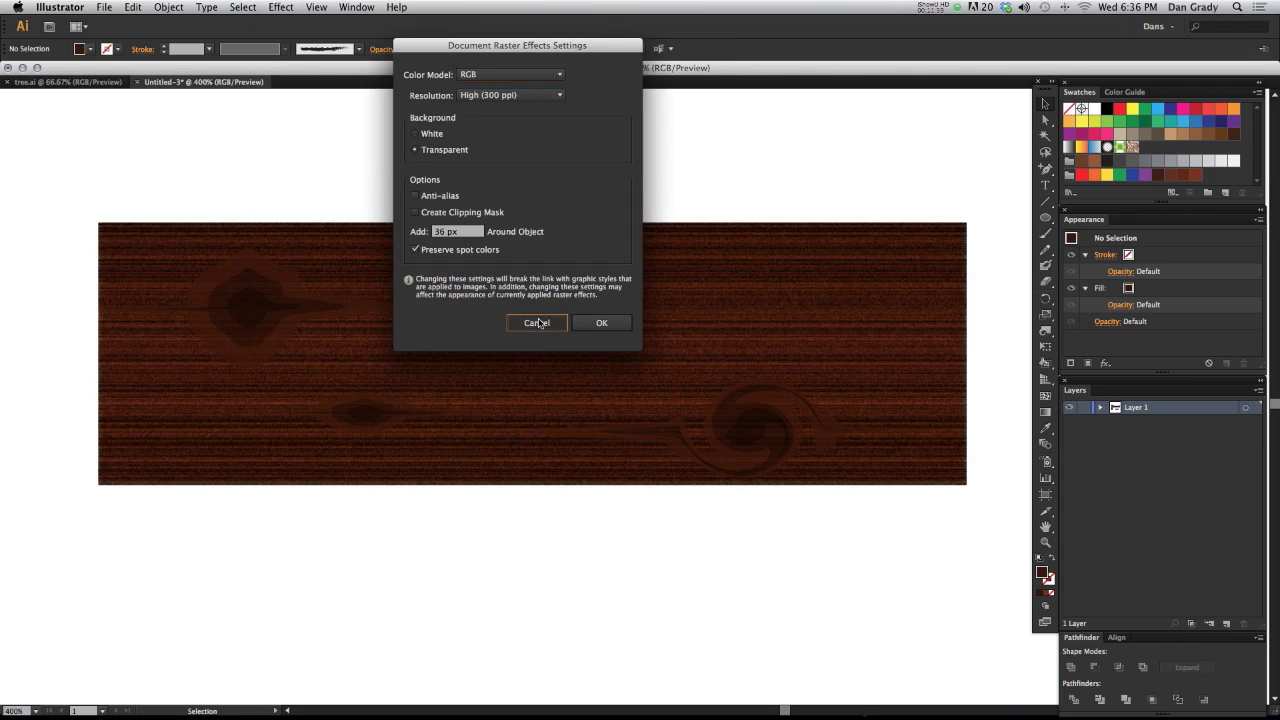
left_click(537, 323)
left_click(280, 7)
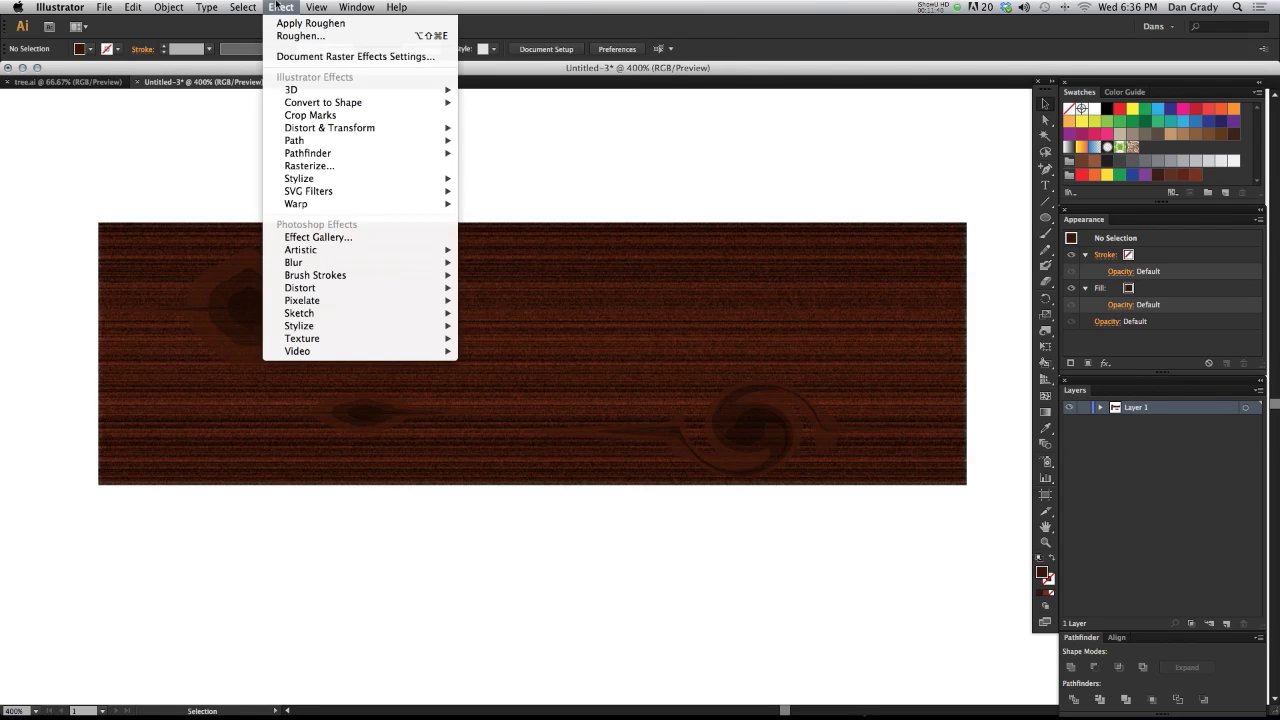
left_click(351, 57)
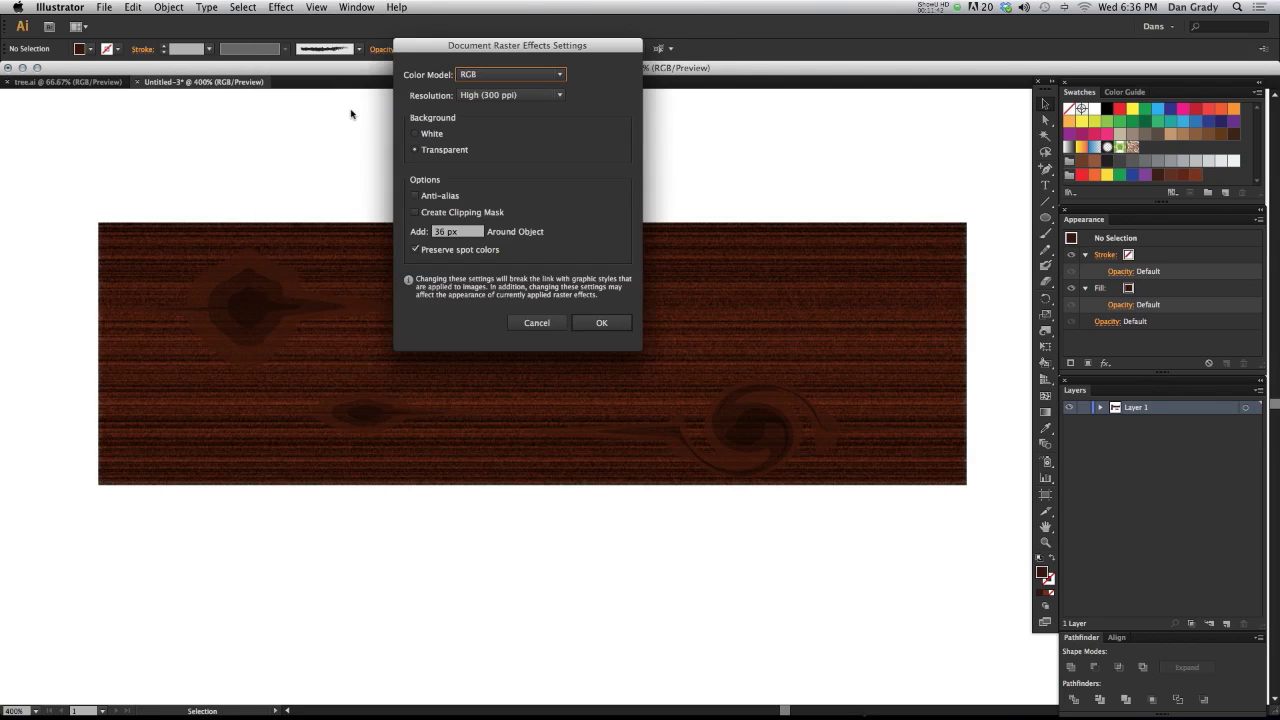
left_click(557, 96)
left_click(498, 109)
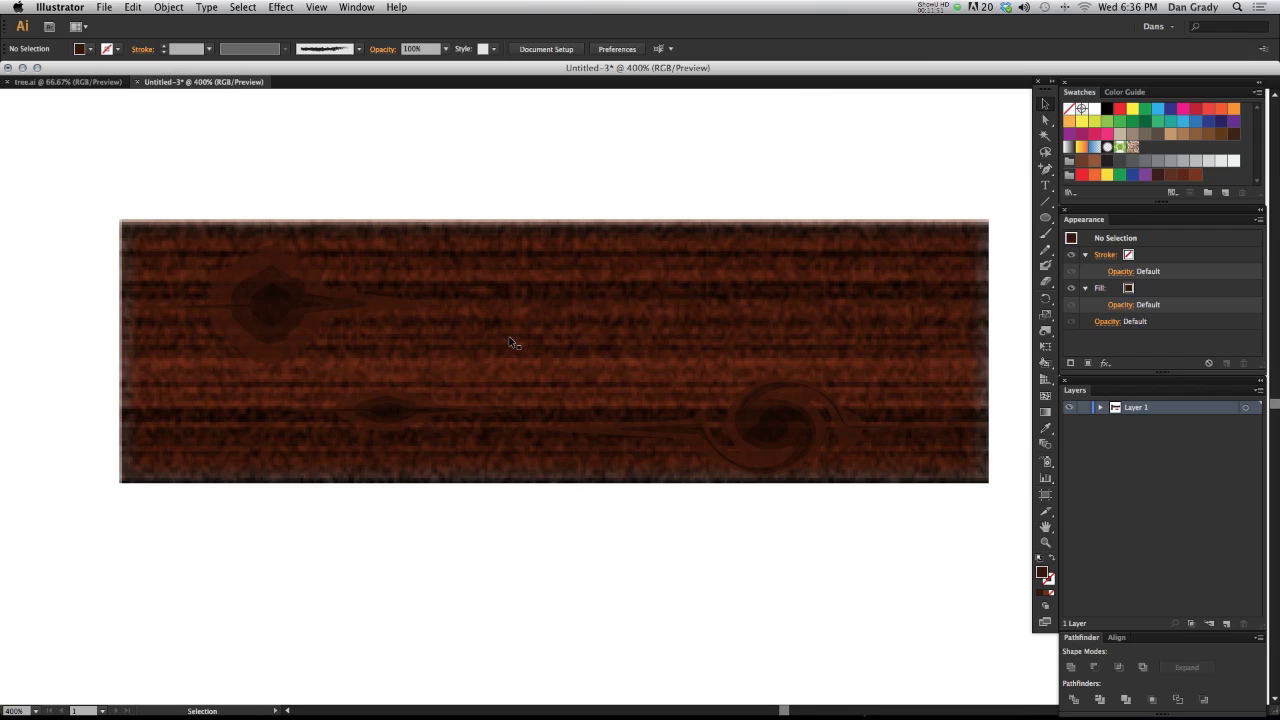
Set the document raster effects resolution back to High (300 ppi)
left_click(558, 468)
left_click(278, 7)
left_click(307, 57)
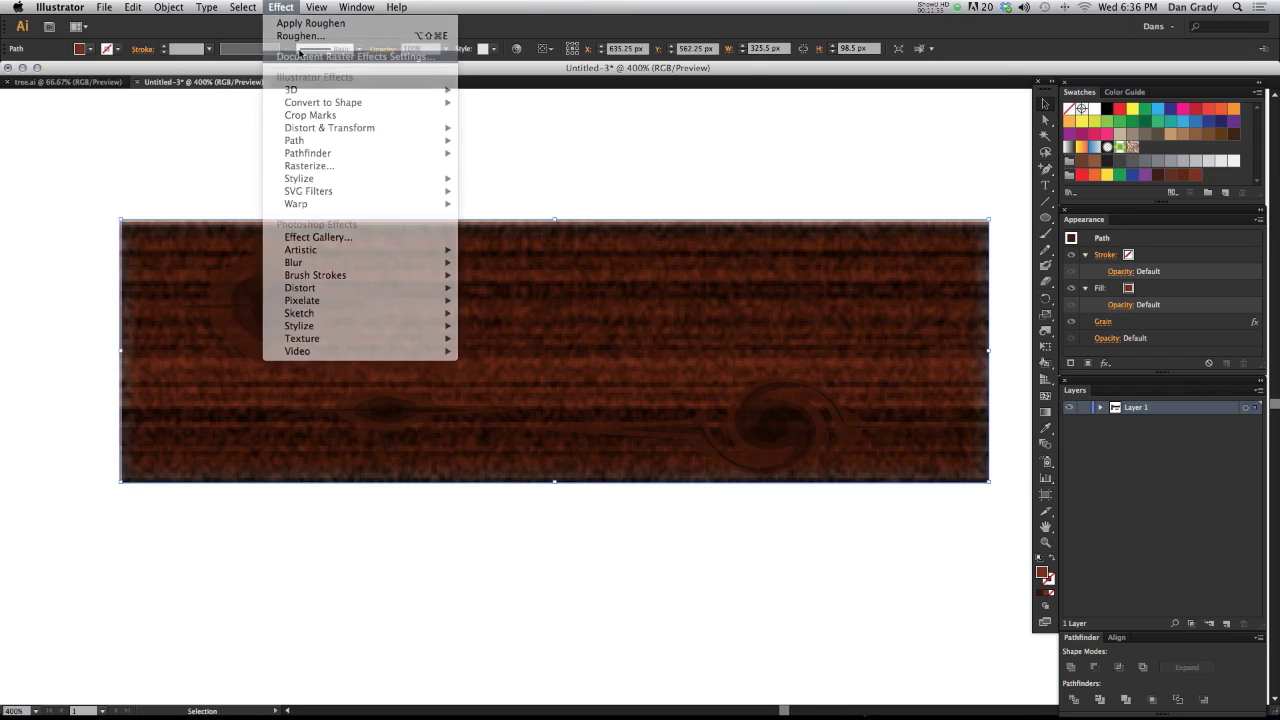
left_click(517, 95)
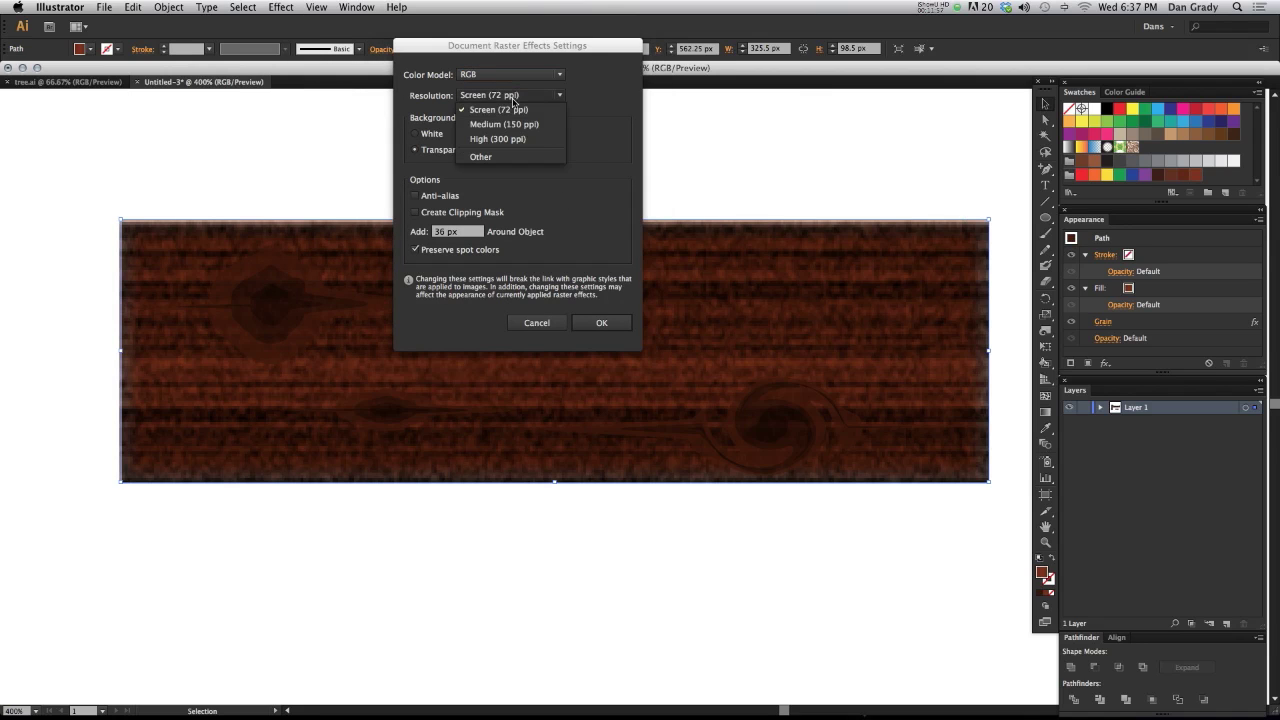
left_click(510, 145)
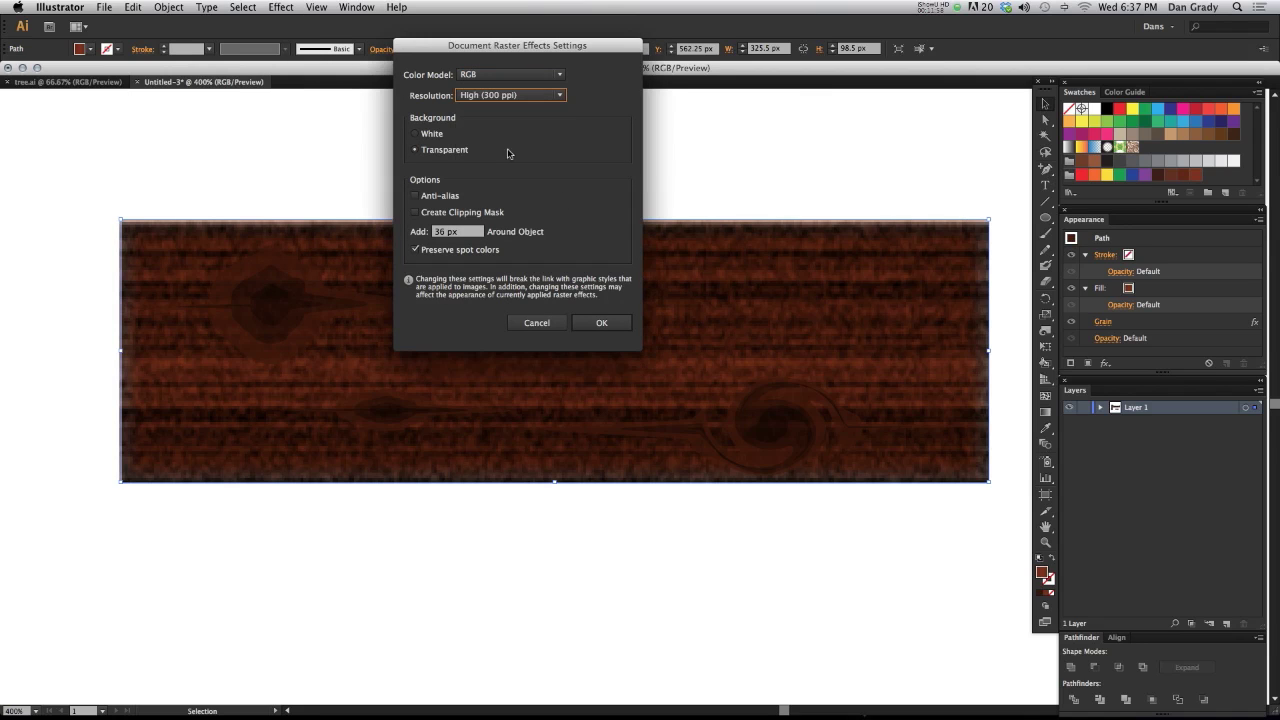
left_click(601, 322)
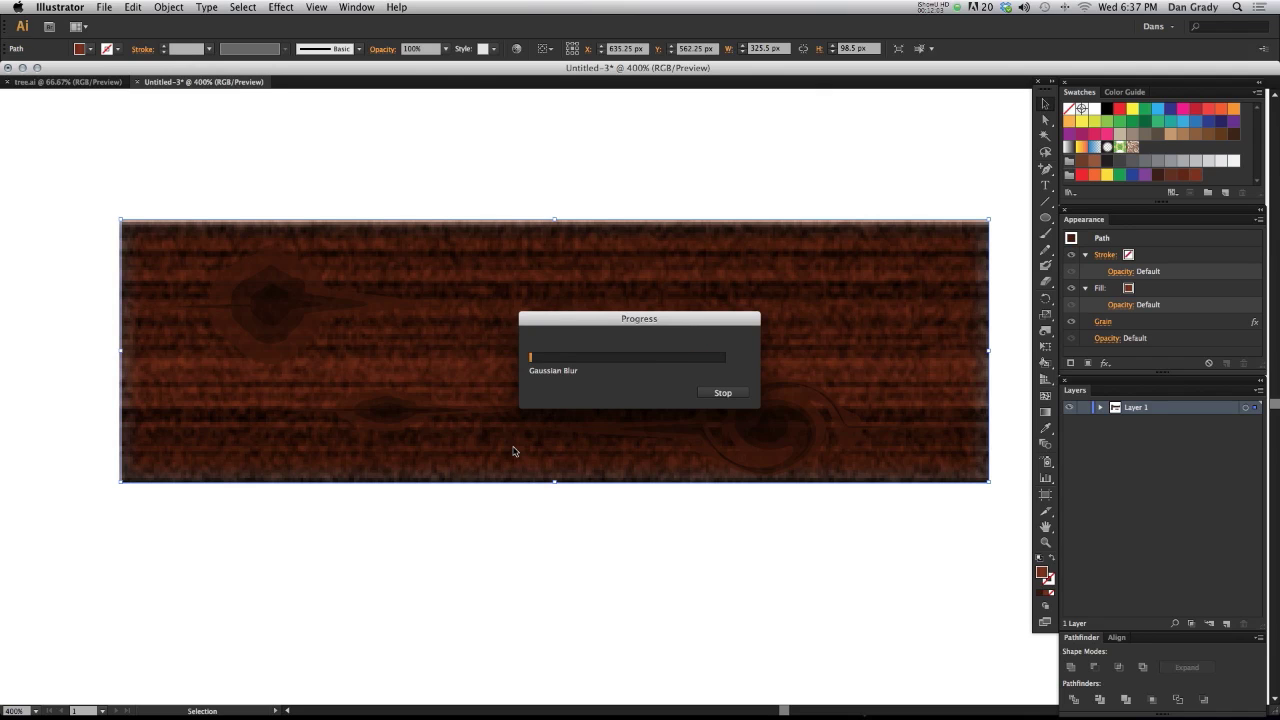
Select all the artwork and compare the grain and knots of the small plank with the finished Wood sign
key("super+a")
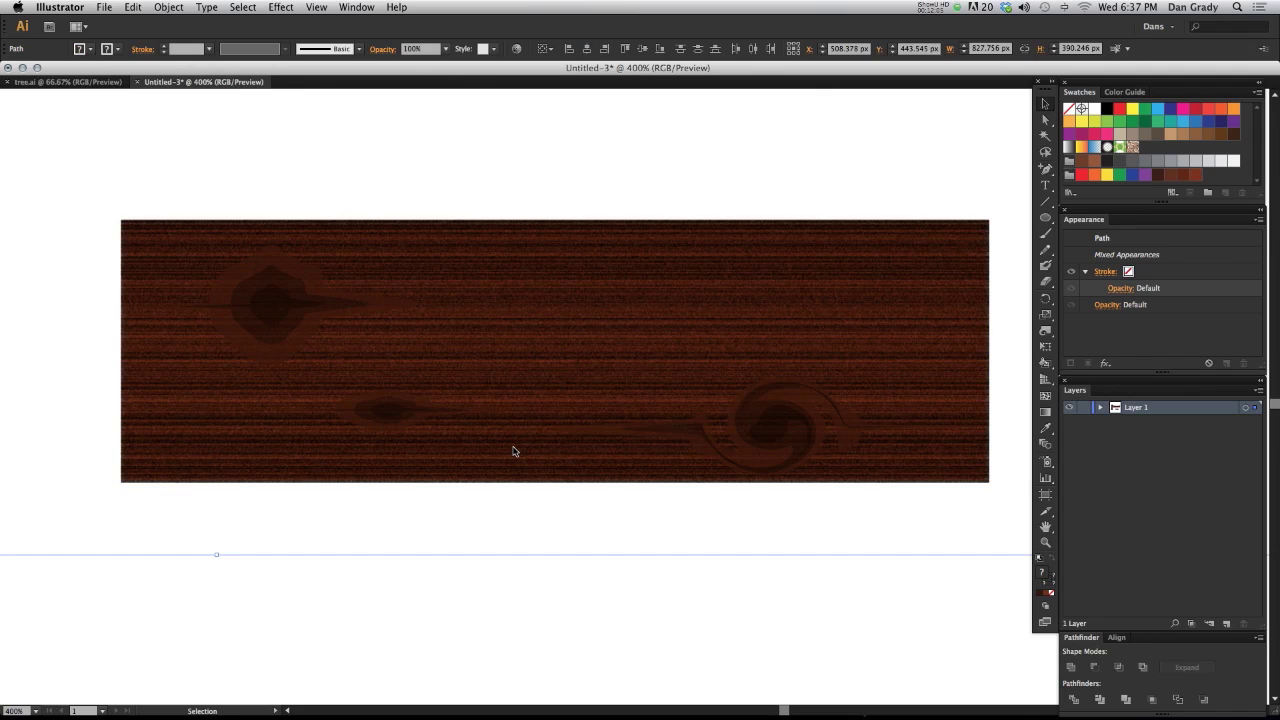
key("super+minus")
key("super+minus")
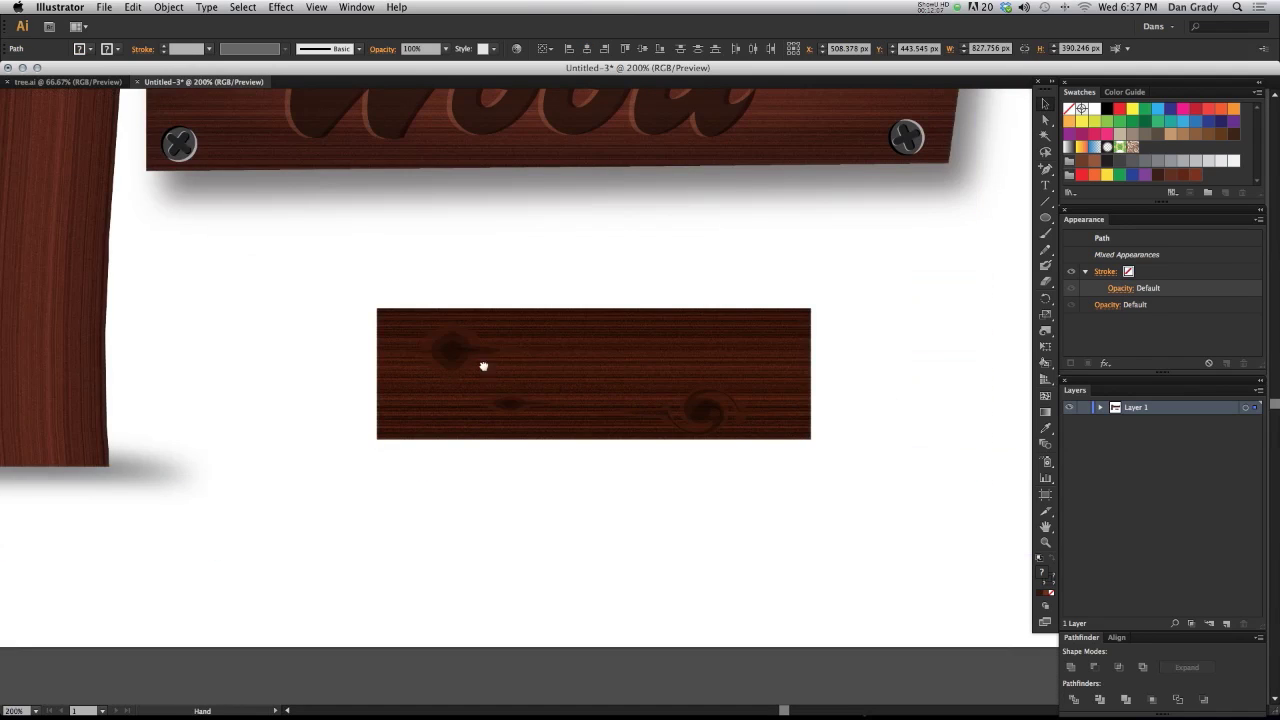
left_click_drag(483, 366, 478, 508)
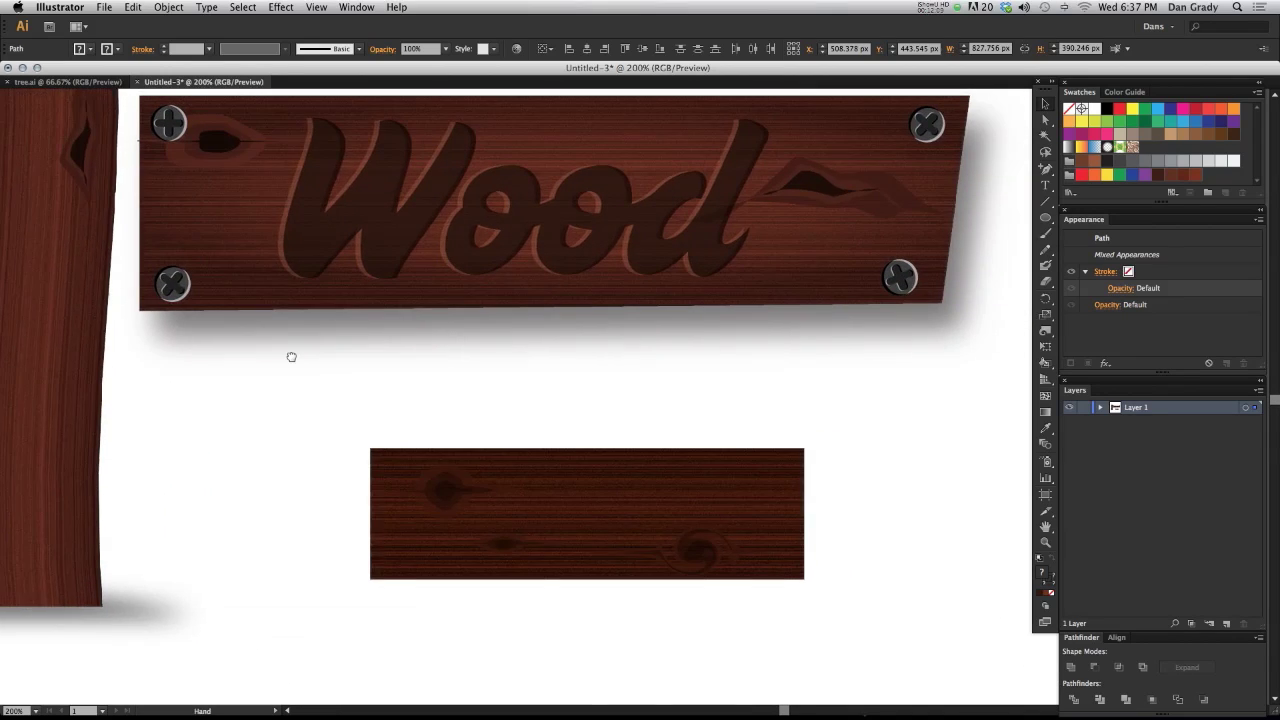
left_click_drag(291, 357, 361, 408)
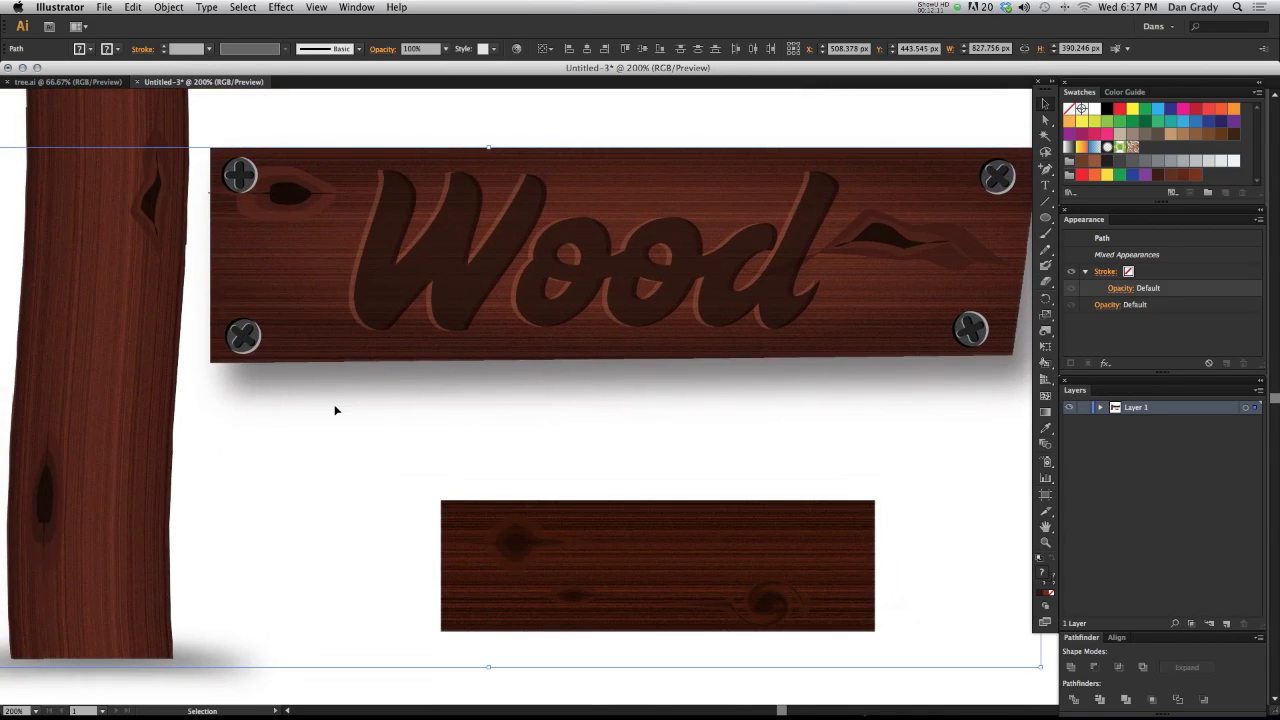